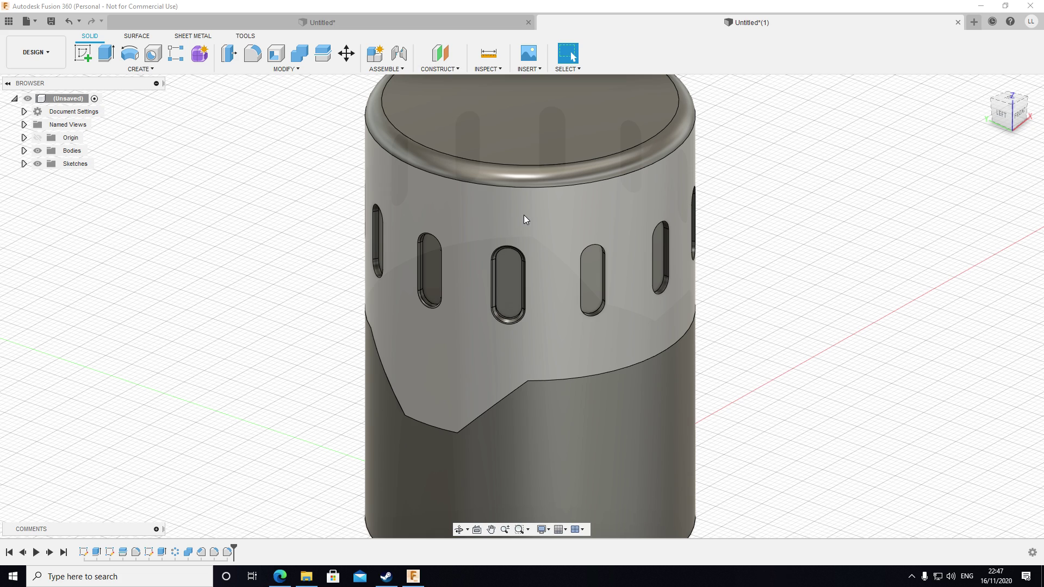
# Step: Fillet the outer edge loop of a sharp-edged slot on the front of the cylinder with a 0.50 mm radius
pyautogui.scroll(-5, 618, 244)
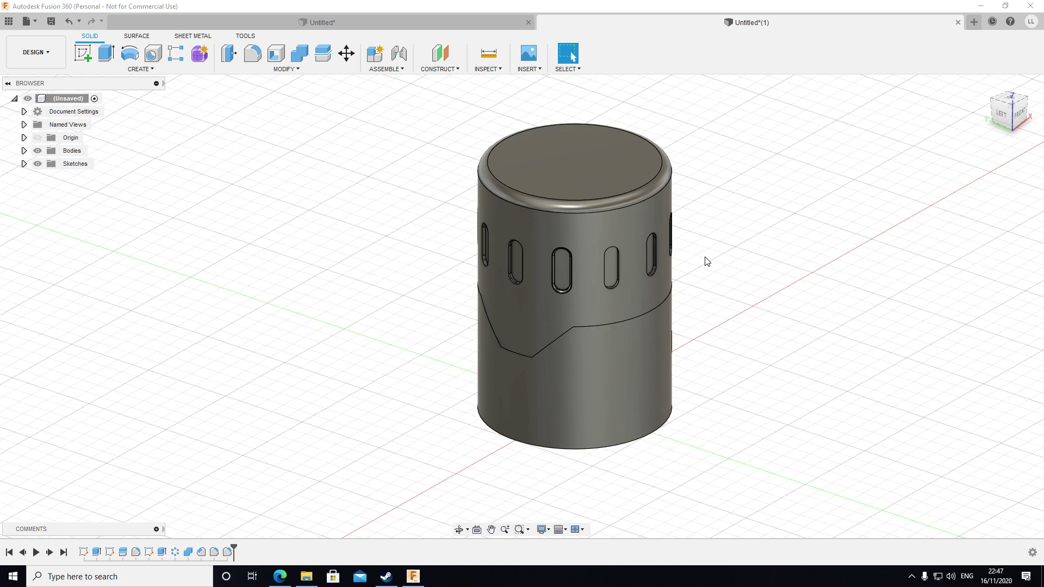
pyautogui.moveTo(703, 256); pyautogui.dragTo(598, 246, button='middle')
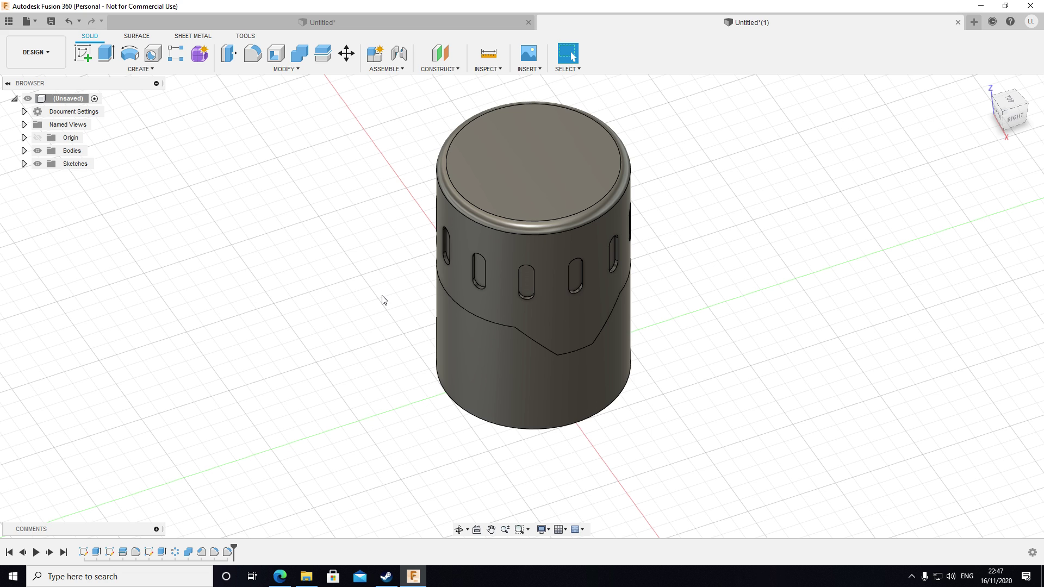
pyautogui.keyDown('shift'); pyautogui.moveTo(382, 299); pyautogui.dragTo(388, 292, button='middle'); pyautogui.keyUp('shift')
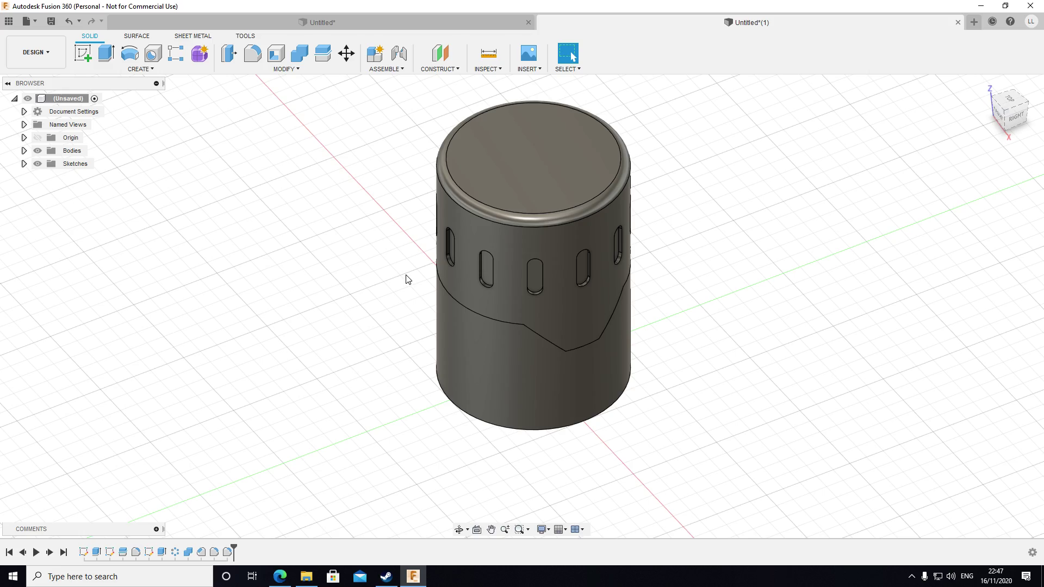
pyautogui.keyDown('shift'); pyautogui.moveTo(415, 269); pyautogui.dragTo(438, 227, button='middle'); pyautogui.keyUp('shift')
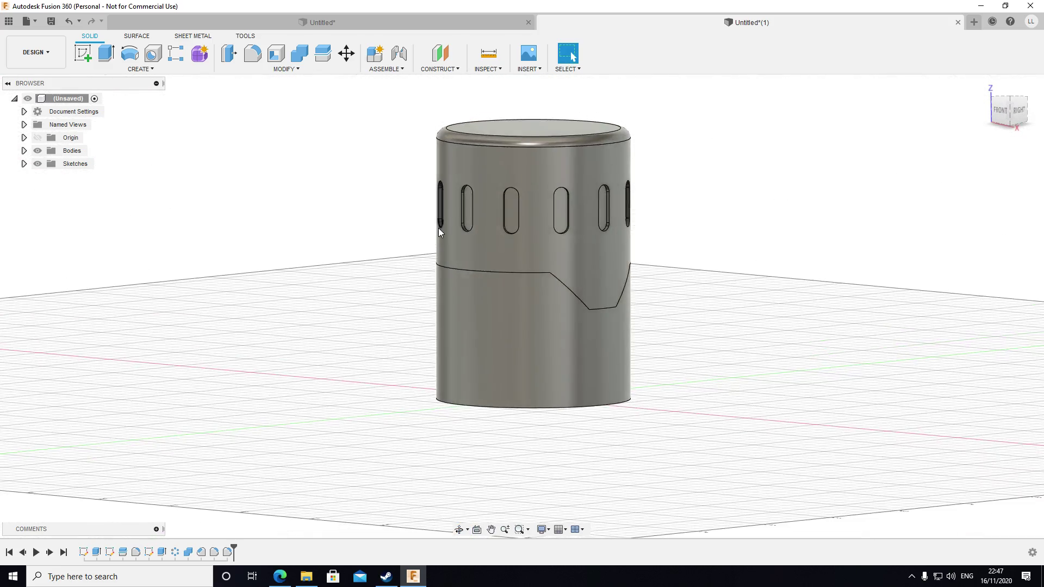
pyautogui.scroll(4, 560, 210)
pyautogui.scroll(2, 559, 210)
pyautogui.keyDown('shift'); pyautogui.moveTo(502, 213); pyautogui.dragTo(603, 256, button='middle'); pyautogui.keyUp('shift')
pyautogui.scroll(5, 592, 269)
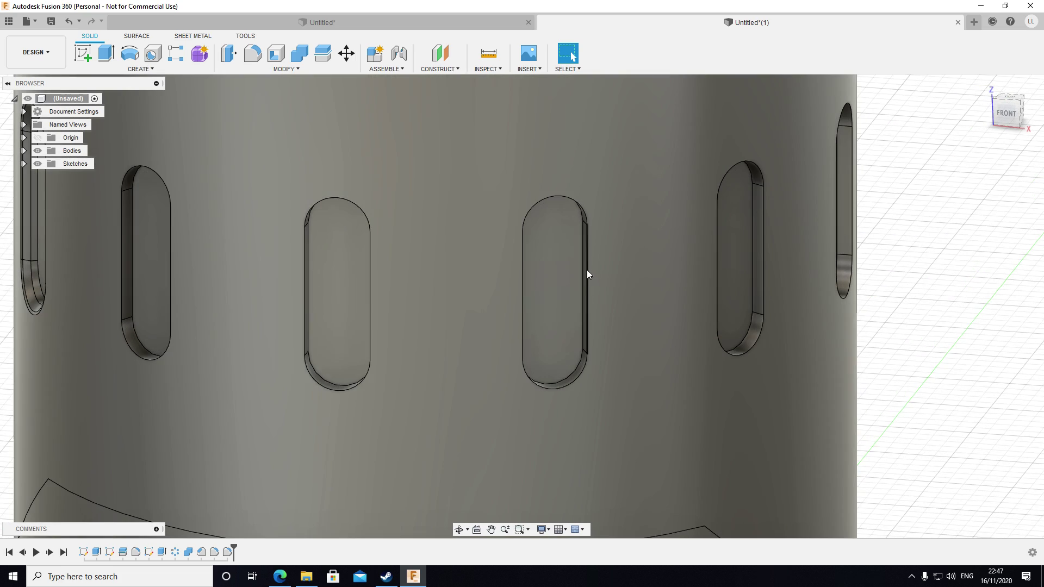
pyautogui.click(588, 274)
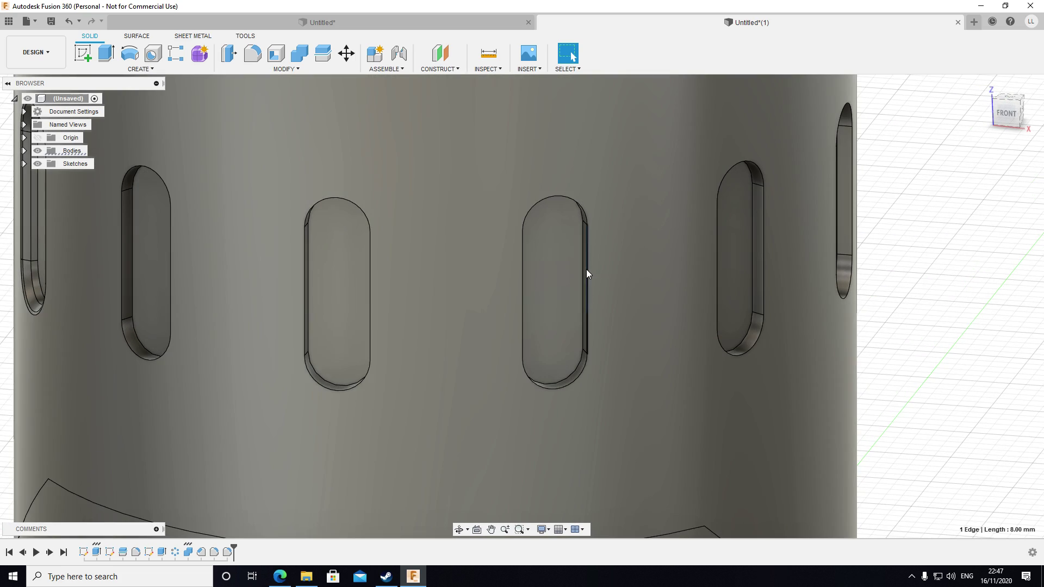
pyautogui.keyDown('shift'); pyautogui.click(566, 198); pyautogui.keyUp('shift')
pyautogui.keyDown('shift'); pyautogui.click(524, 268); pyautogui.keyUp('shift')
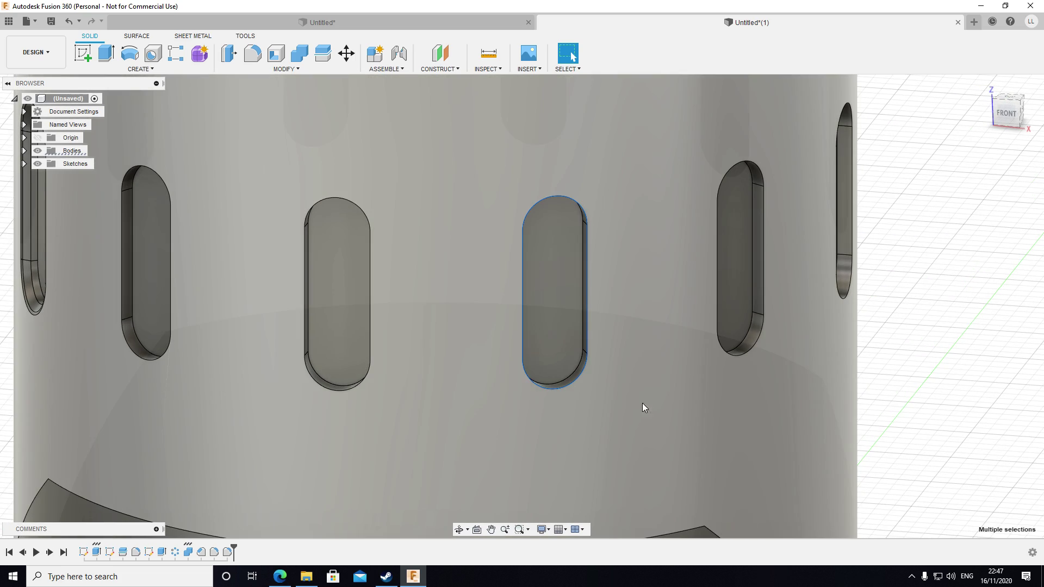
pyautogui.press('f')
pyautogui.moveTo(581, 266); pyautogui.dragTo(588, 266)
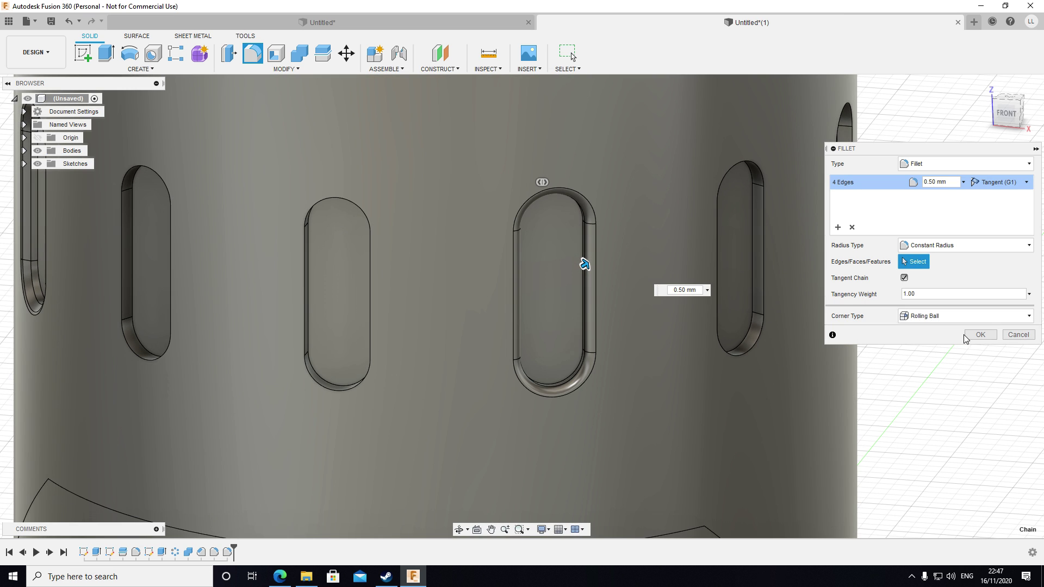
pyautogui.click(979, 334)
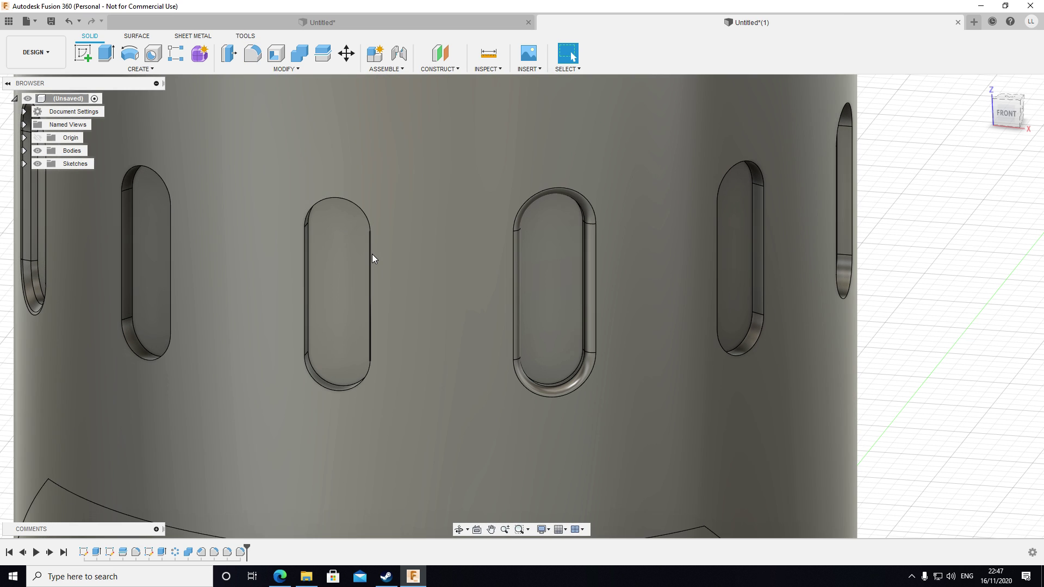
pyautogui.click(372, 254)
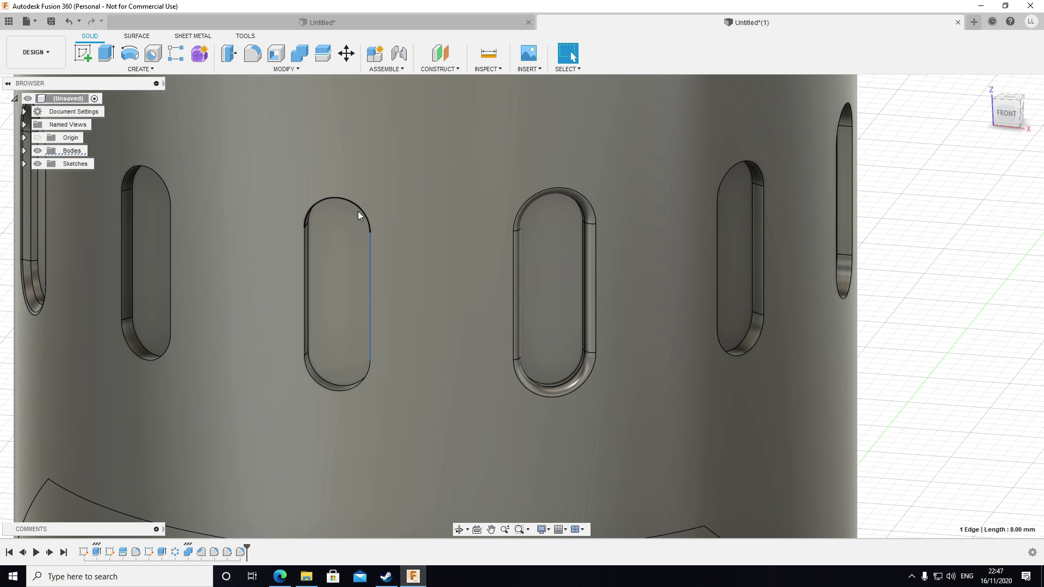
pyautogui.keyDown('shift'); pyautogui.click(358, 211); pyautogui.keyUp('shift')
pyautogui.keyDown('shift'); pyautogui.click(307, 264); pyautogui.keyUp('shift')
pyautogui.keyDown('shift'); pyautogui.click(321, 387); pyautogui.keyUp('shift')
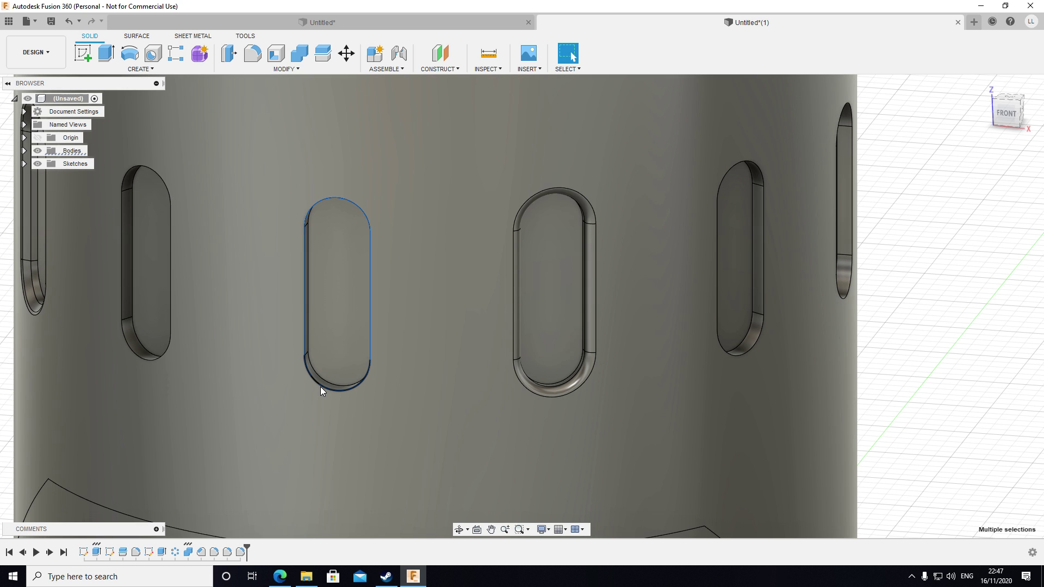
pyautogui.press('c')
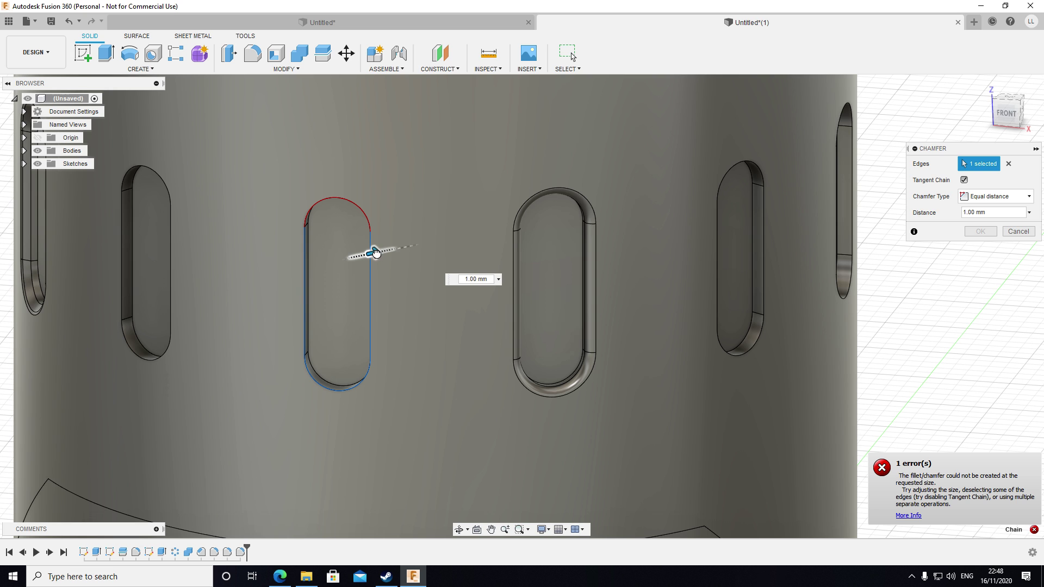
pyautogui.click(1010, 233)
# Step: Apply an equal-distance chamfer to the outer edge loop of the sharp-edged slot beside the newly filleted one
pyautogui.scroll(5, 258, 329)
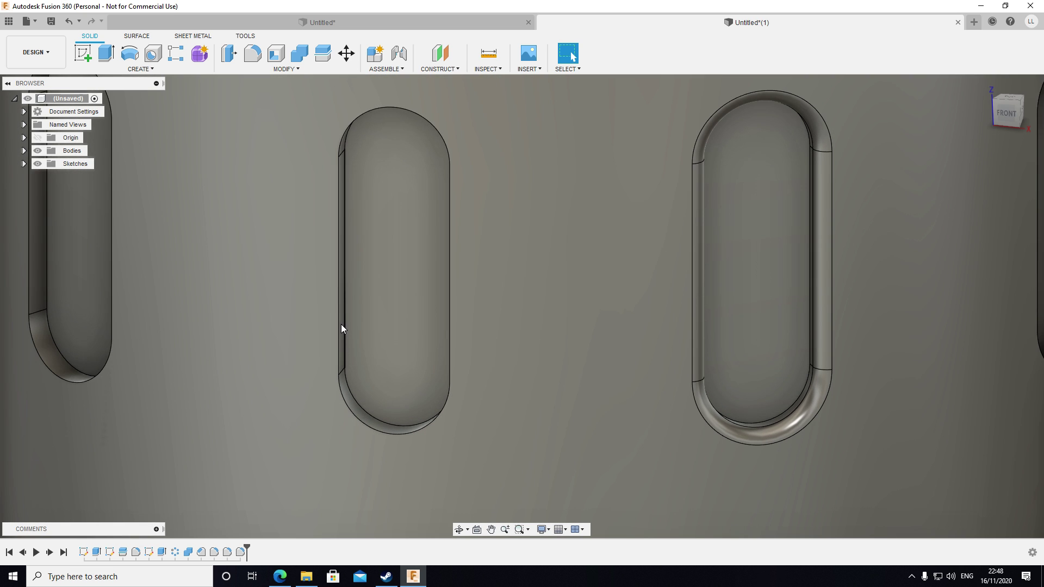
pyautogui.click(338, 178)
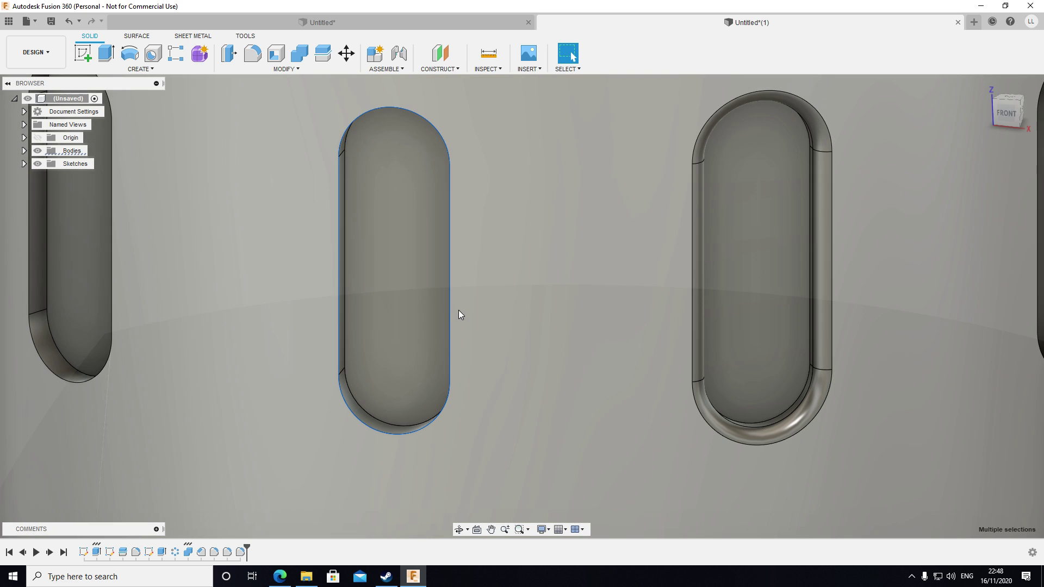
pyautogui.press('c')
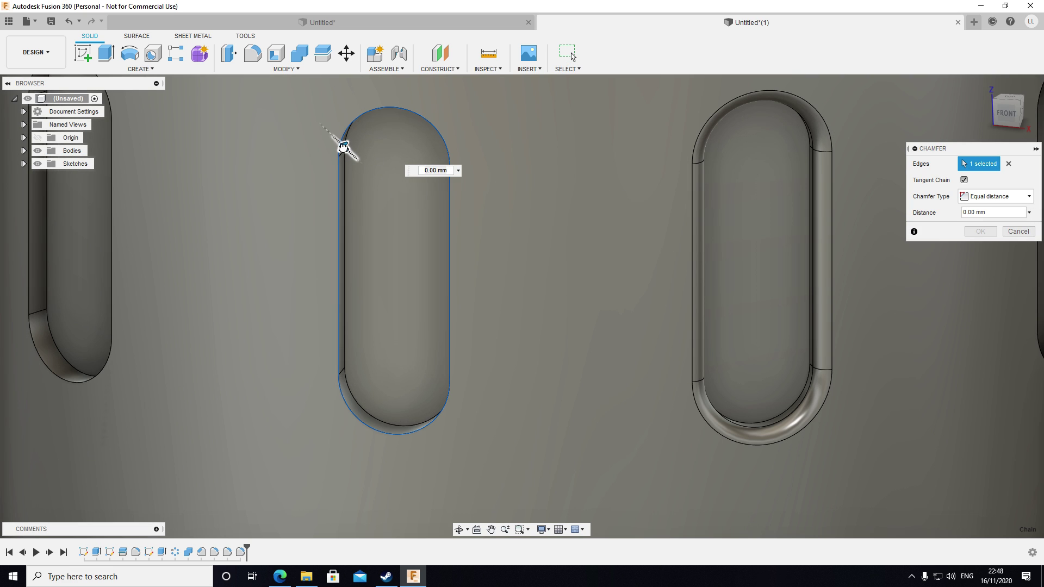
pyautogui.moveTo(341, 145); pyautogui.dragTo(338, 141)
pyautogui.click(981, 232)
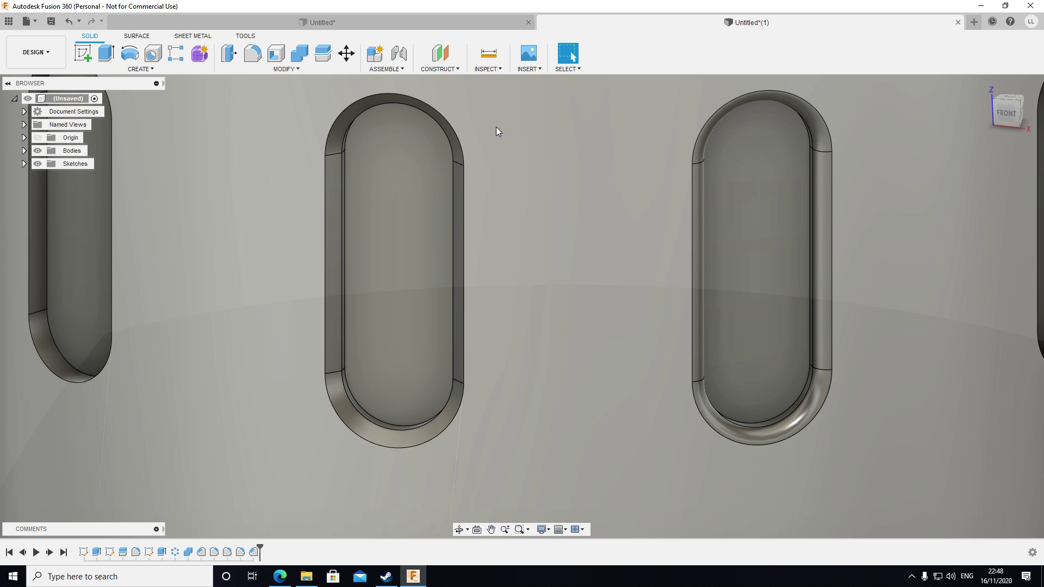
# Step: Round the outer edges of the slot's new chamfer with a 0.25 mm fillet
pyautogui.click(445, 115)
pyautogui.click(464, 186)
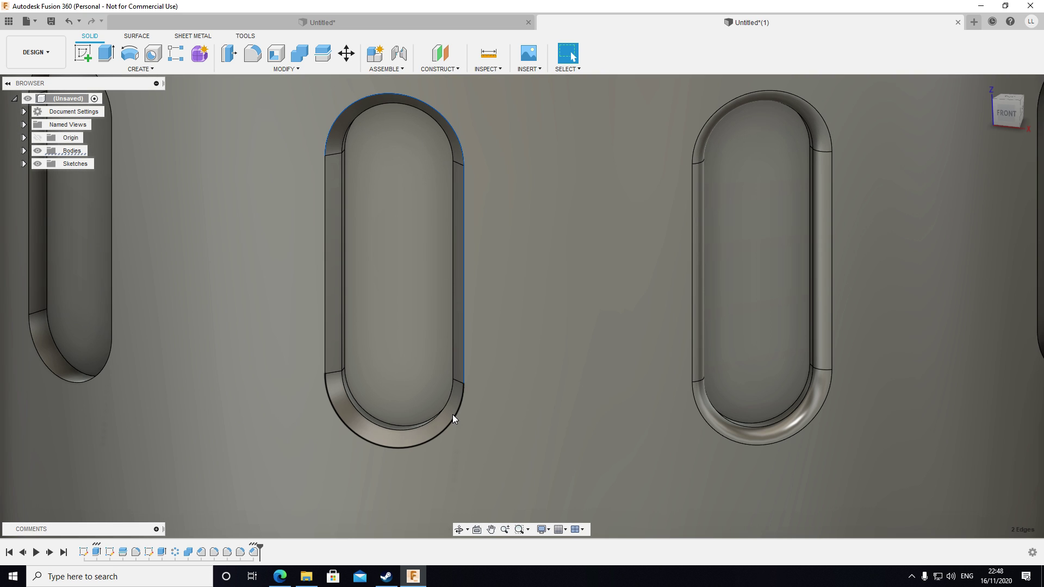
pyautogui.click(452, 415)
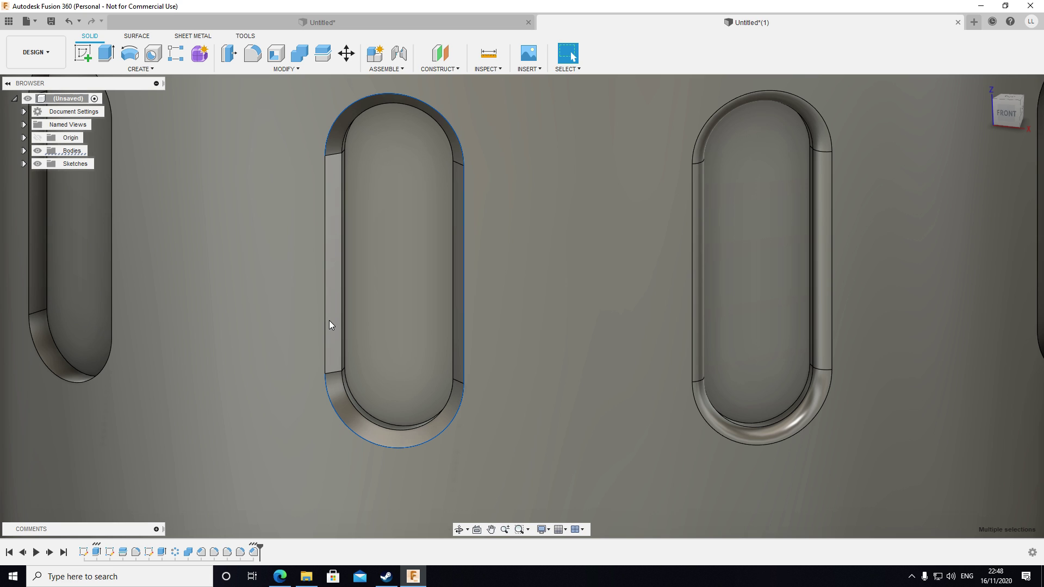
pyautogui.click(325, 319)
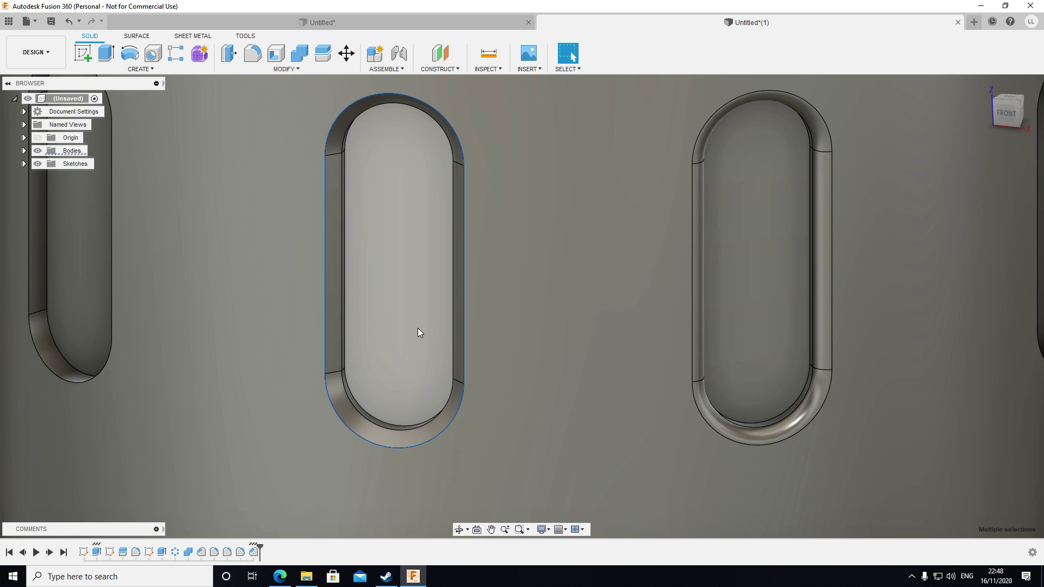
pyautogui.write('f')
pyautogui.write('0.75')
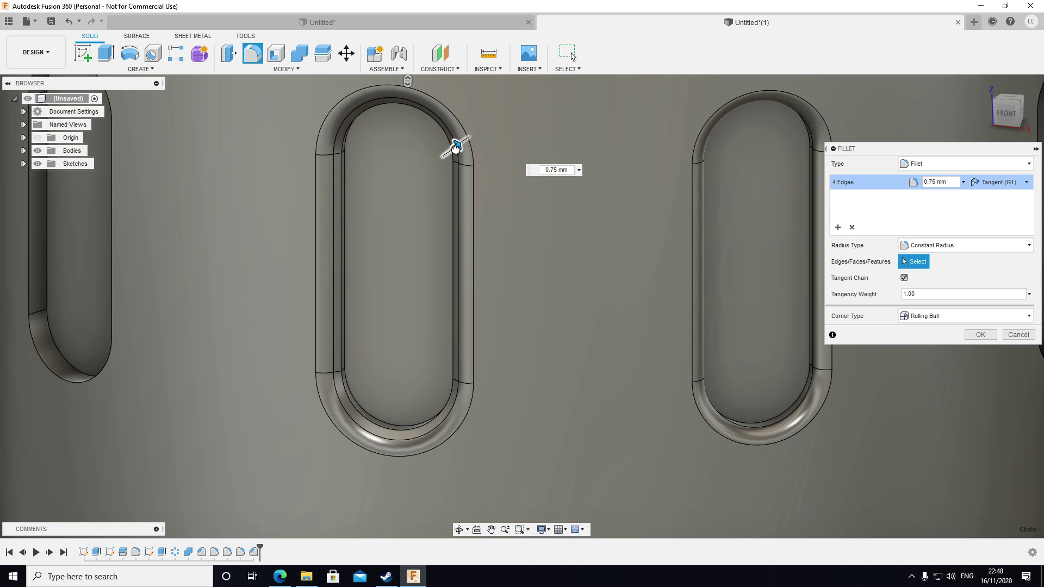
pyautogui.moveTo(456, 150); pyautogui.dragTo(454, 151)
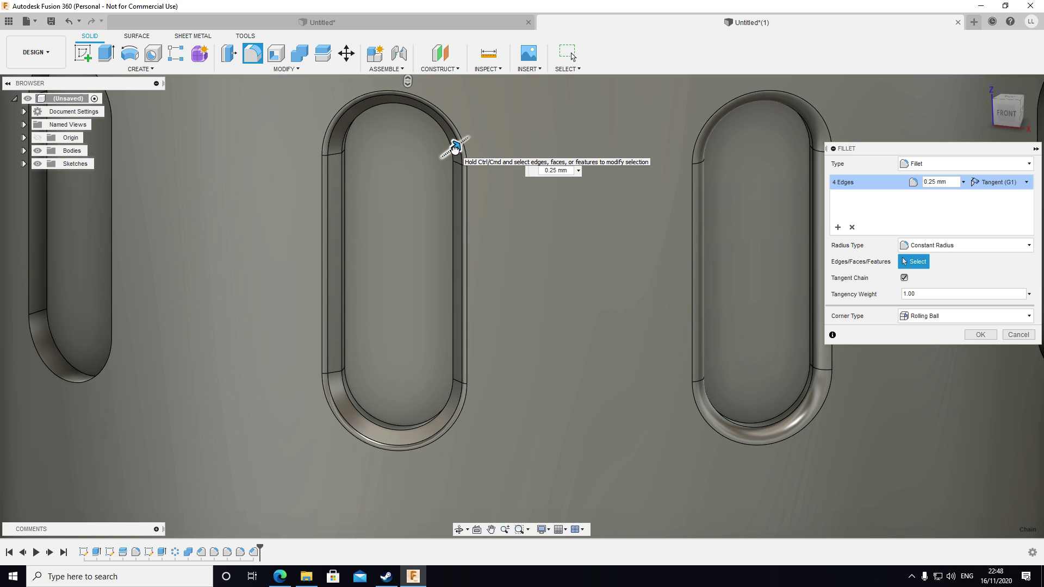
pyautogui.click(980, 334)
# Step: Examine the filleted, chamfered and untreated slots around the cylinder from several angles
pyautogui.scroll(2, 694, 291)
pyautogui.scroll(-5, 691, 287)
pyautogui.keyDown('shift'); pyautogui.moveTo(690, 286); pyautogui.dragTo(979, 318, button='middle'); pyautogui.keyUp('shift')
pyautogui.scroll(-4, 976, 324)
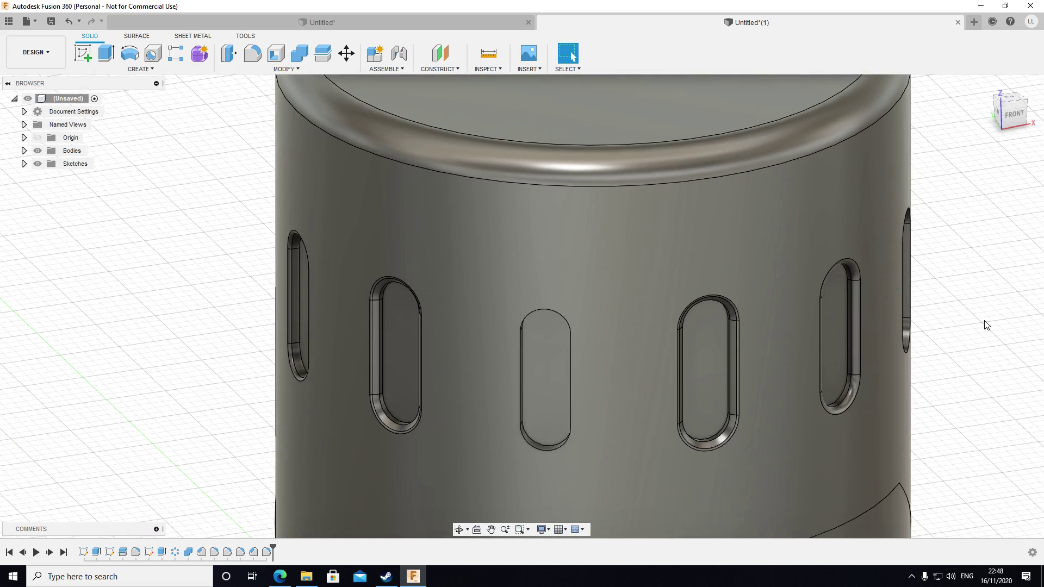
pyautogui.scroll(6, 951, 350)
pyautogui.scroll(3, 899, 345)
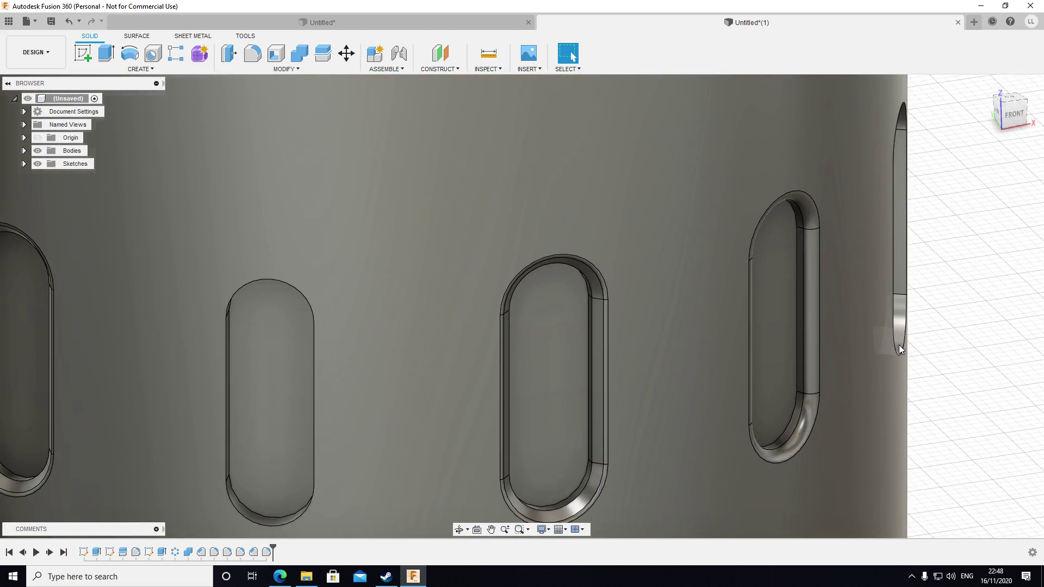
pyautogui.scroll(-4, 889, 340)
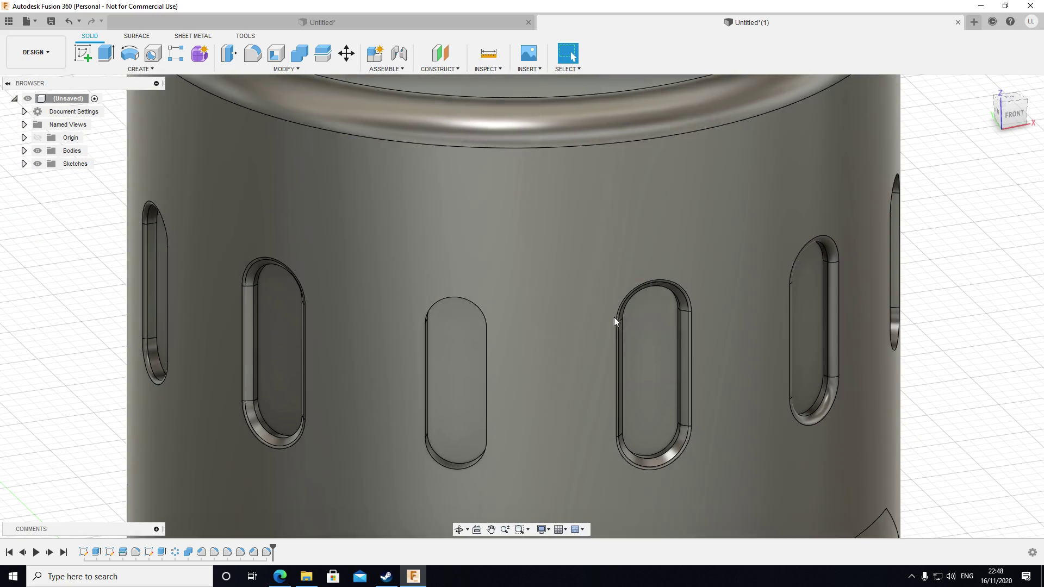
pyautogui.scroll(-3, 673, 308)
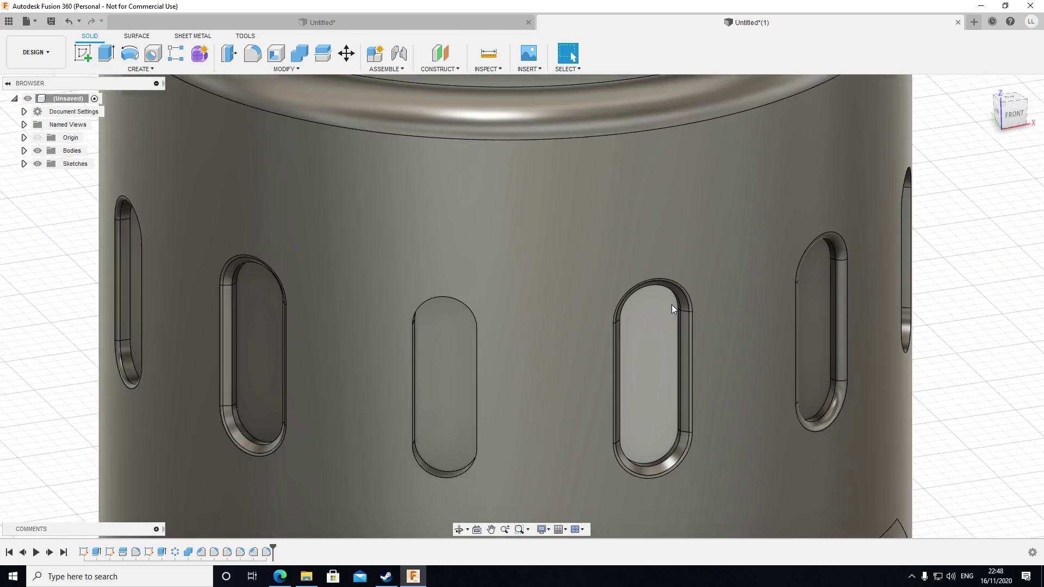
pyautogui.scroll(2, 774, 308)
pyautogui.scroll(3, 664, 303)
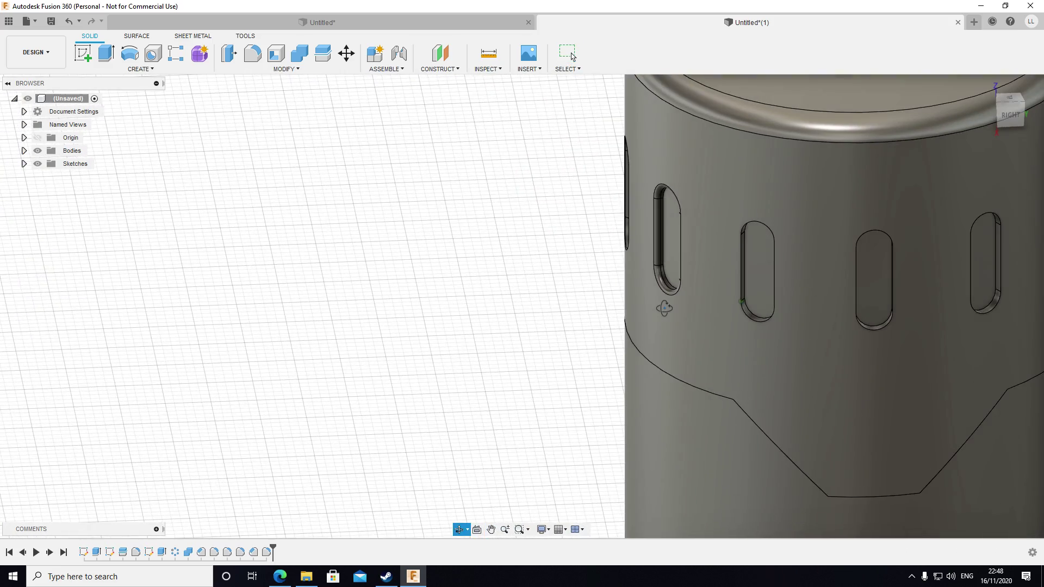
pyautogui.scroll(-3, 769, 303)
pyautogui.scroll(2, 771, 304)
pyautogui.scroll(-3, 772, 305)
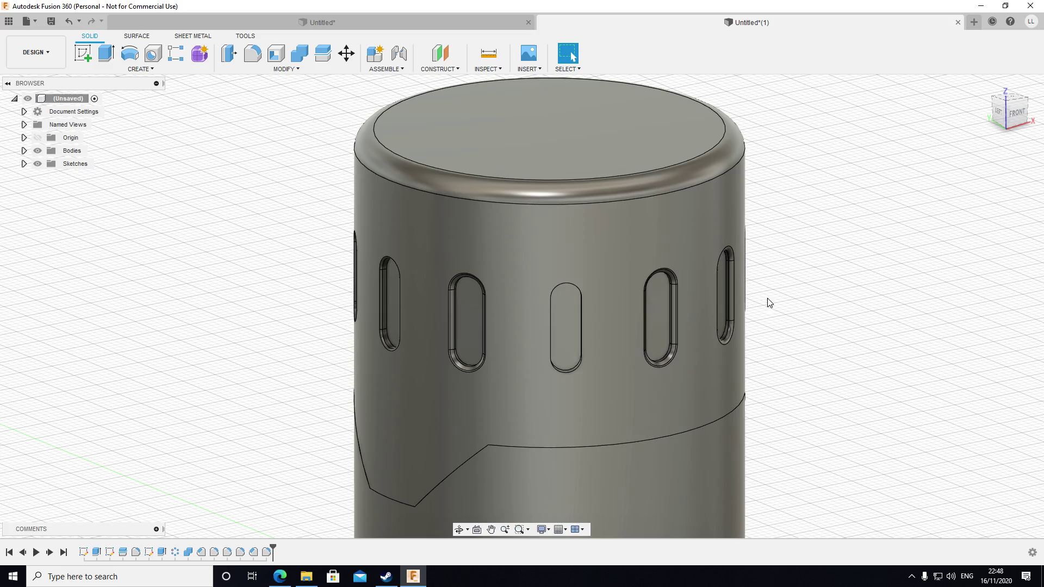
# Step: Delete the fillet face around the cylinder's top rim to restore the sharp edge
pyautogui.moveTo(647, 258); pyautogui.dragTo(648, 296, button='middle')
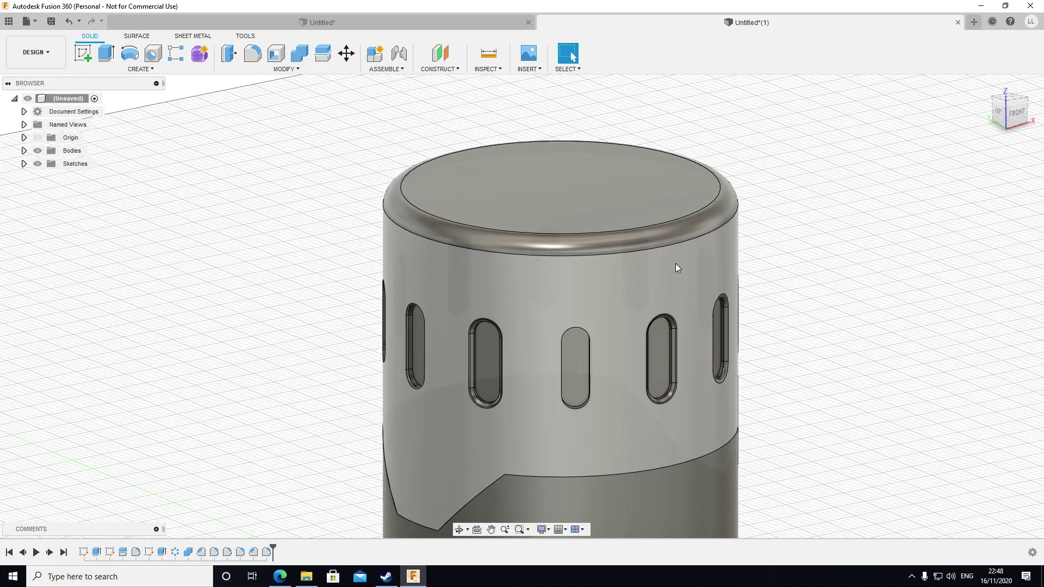
pyautogui.keyDown('shift'); pyautogui.moveTo(675, 263); pyautogui.dragTo(644, 286, button='middle'); pyautogui.keyUp('shift')
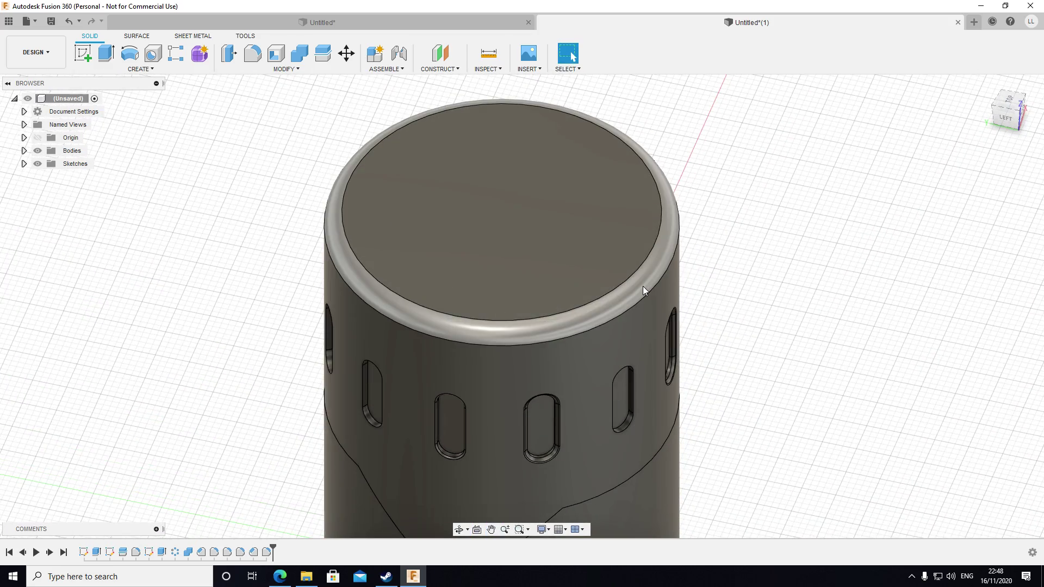
pyautogui.click(643, 286)
pyautogui.click(734, 302)
pyautogui.click(625, 294)
pyautogui.moveTo(746, 322); pyautogui.dragTo(771, 329, button='middle')
pyautogui.press('Delete')
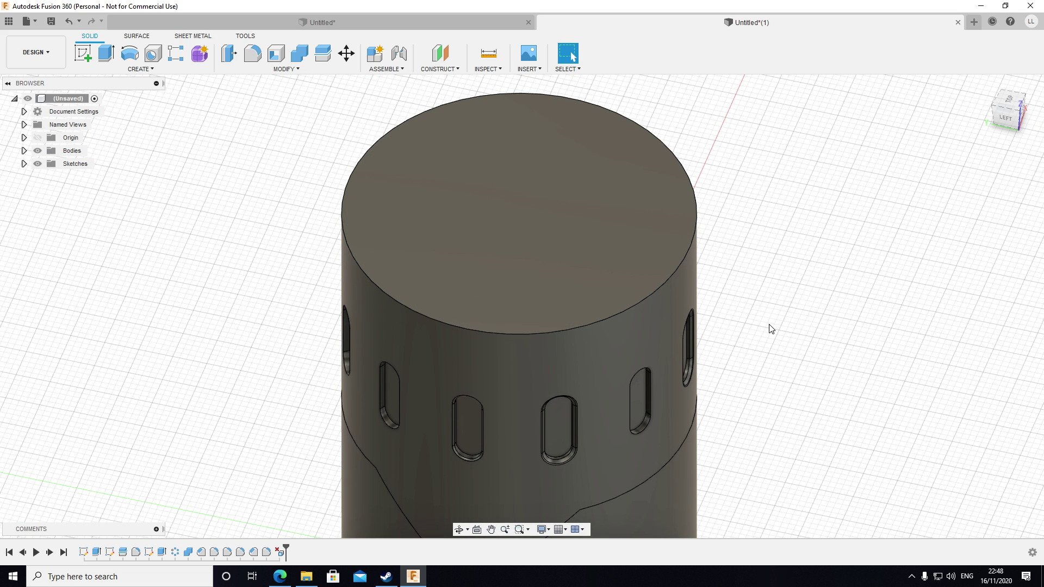
# Step: Fillet the circular top edge of the cylinder and delete that new fillet face again
pyautogui.click(643, 303)
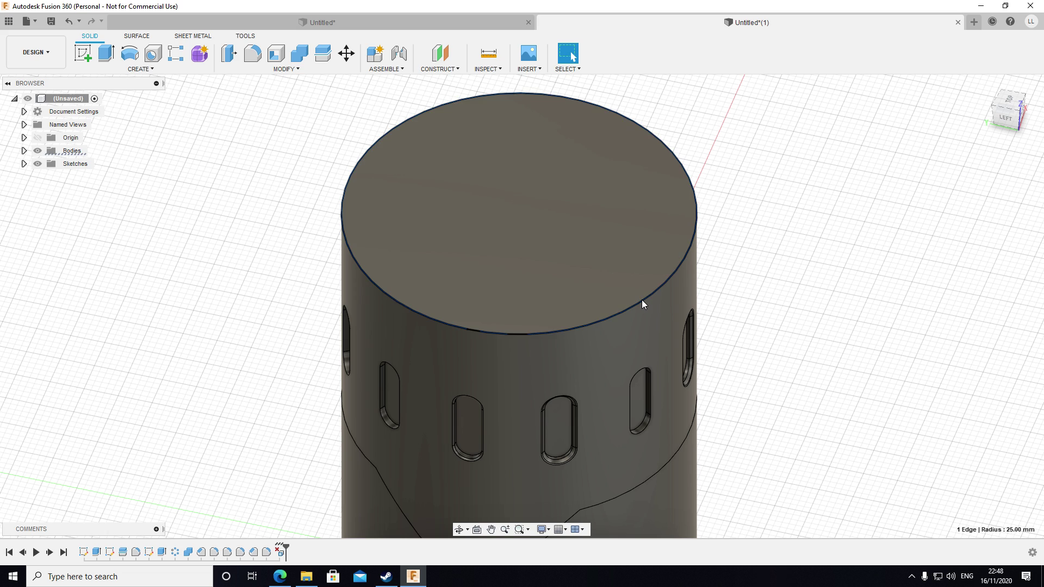
pyautogui.press('f')
pyautogui.moveTo(647, 297); pyautogui.dragTo(642, 300)
pyautogui.click(986, 331)
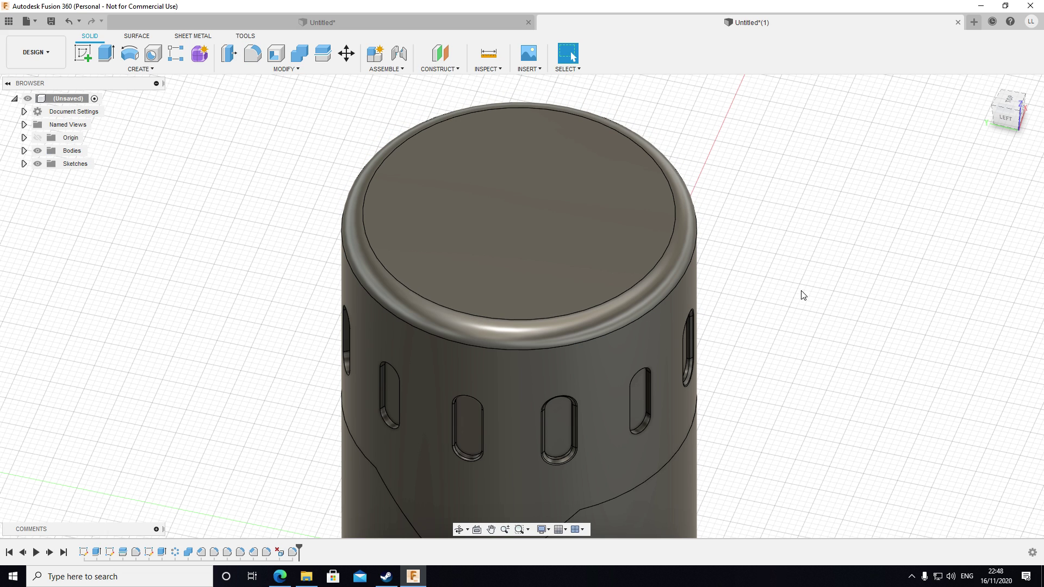
pyautogui.click(672, 273)
pyautogui.press('Delete')
# Step: Chamfer the circular top edge of the cylinder with an equal-distance bevel
pyautogui.click(672, 274)
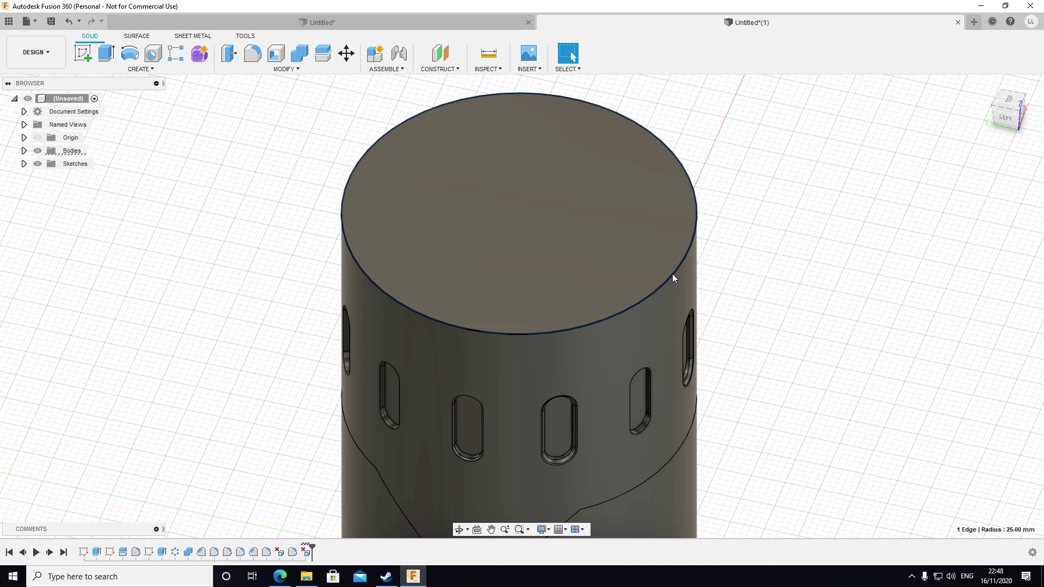
pyautogui.press('c')
pyautogui.moveTo(676, 273); pyautogui.dragTo(661, 277)
pyautogui.click(980, 232)
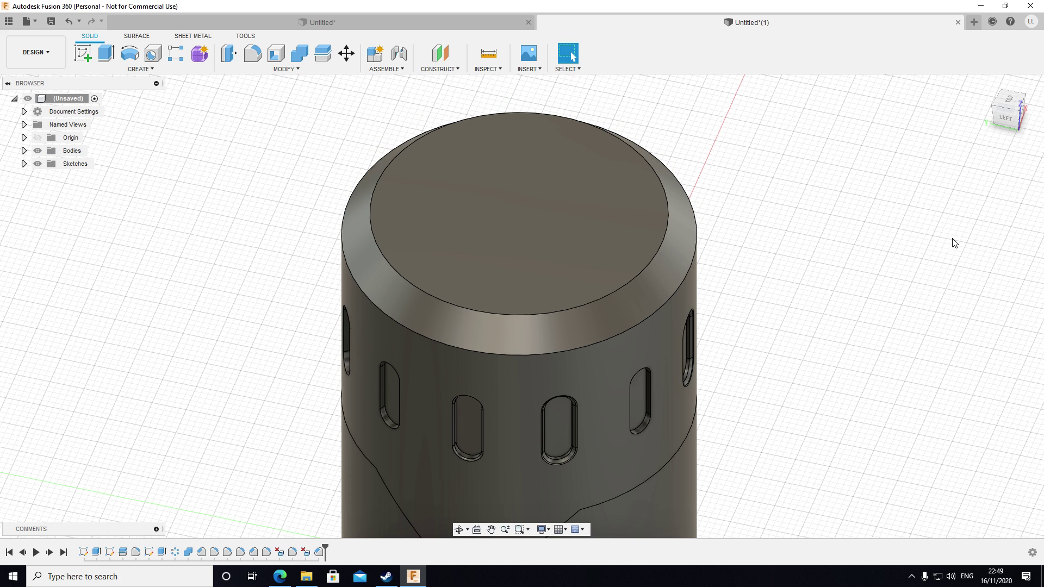
# Step: Fillet the outer lower edge of the top chamfer with a constant radius of 2 mm
pyautogui.click(683, 282)
pyautogui.press('f')
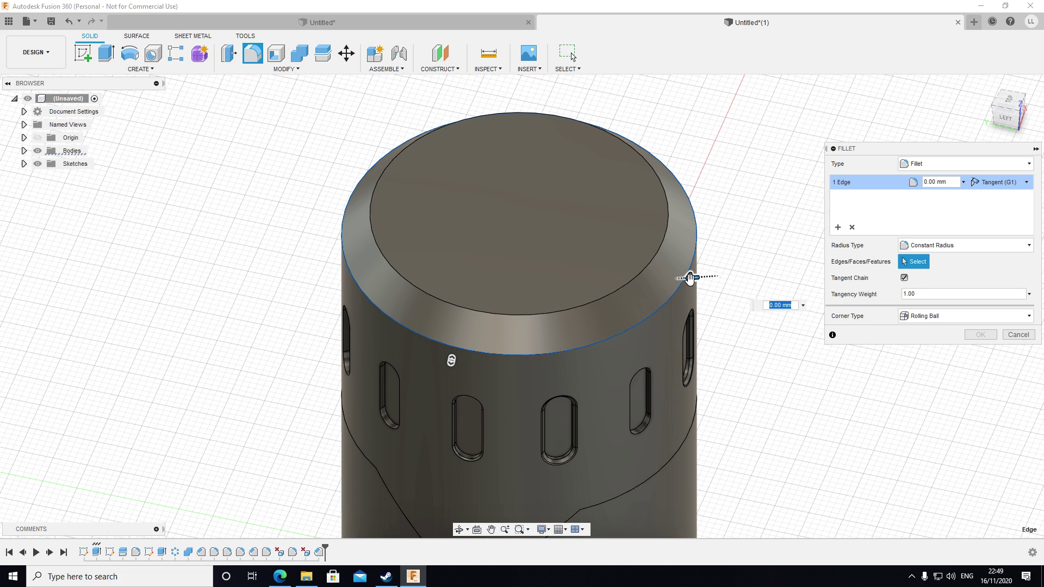
pyautogui.moveTo(690, 279); pyautogui.dragTo(691, 277)
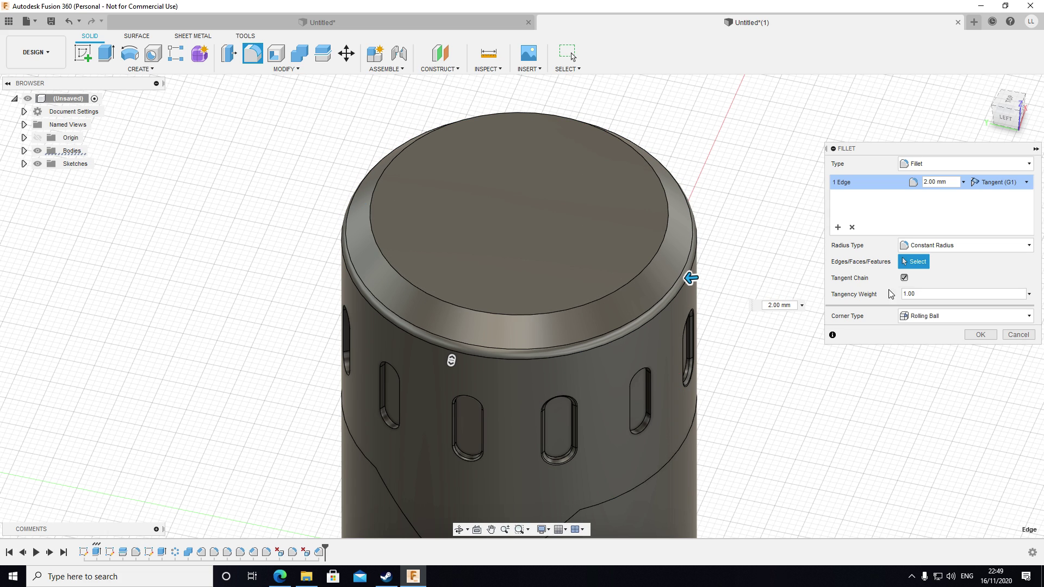
pyautogui.click(973, 334)
# Step: Fillet the inner edge where the chamfer meets the flat top face, trying 12 mm before settling on a 2 mm radius
pyautogui.click(586, 302)
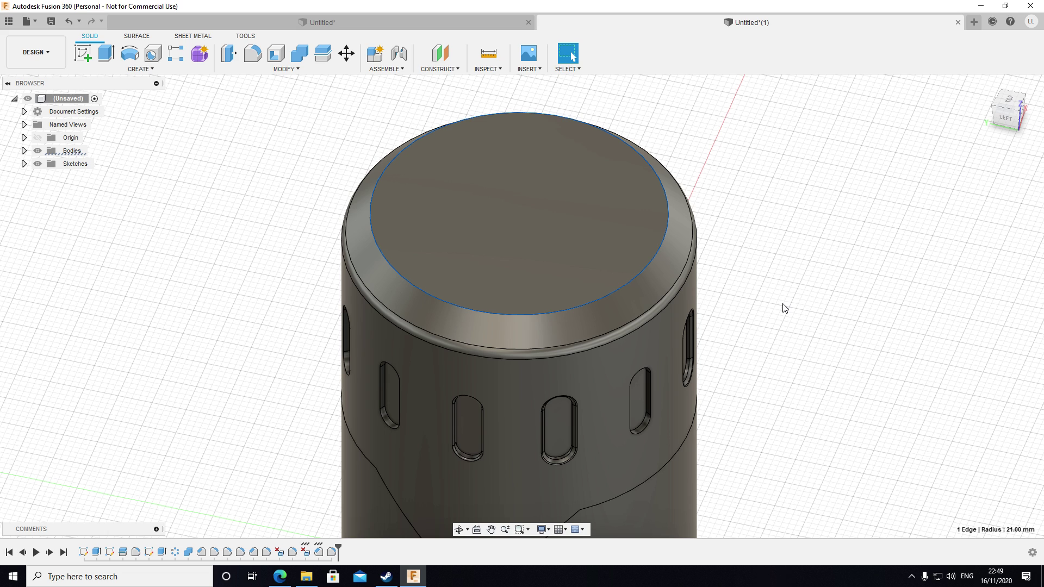
pyautogui.press('f')
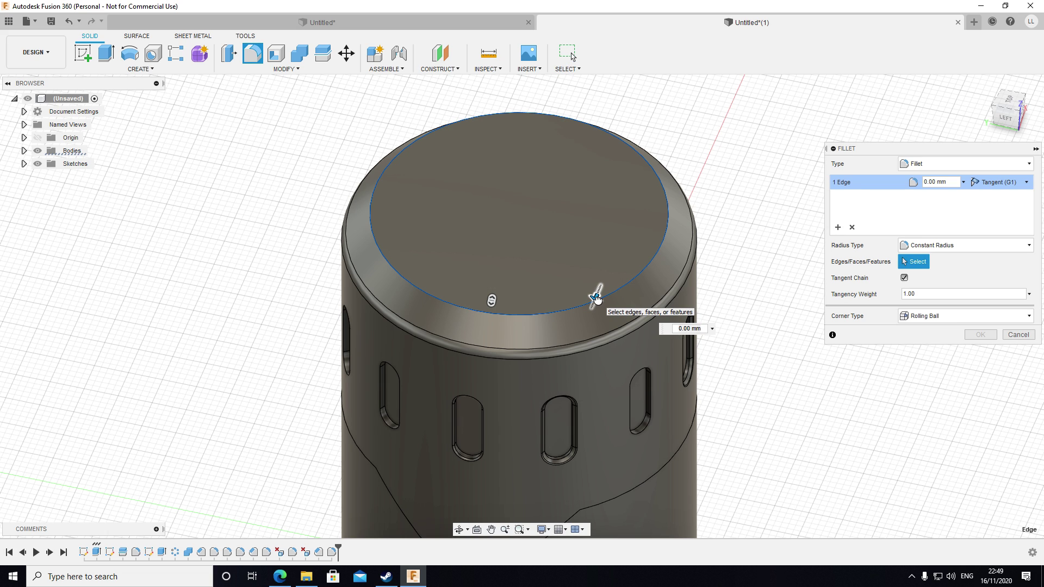
pyautogui.write('12')
pyautogui.press('Return')
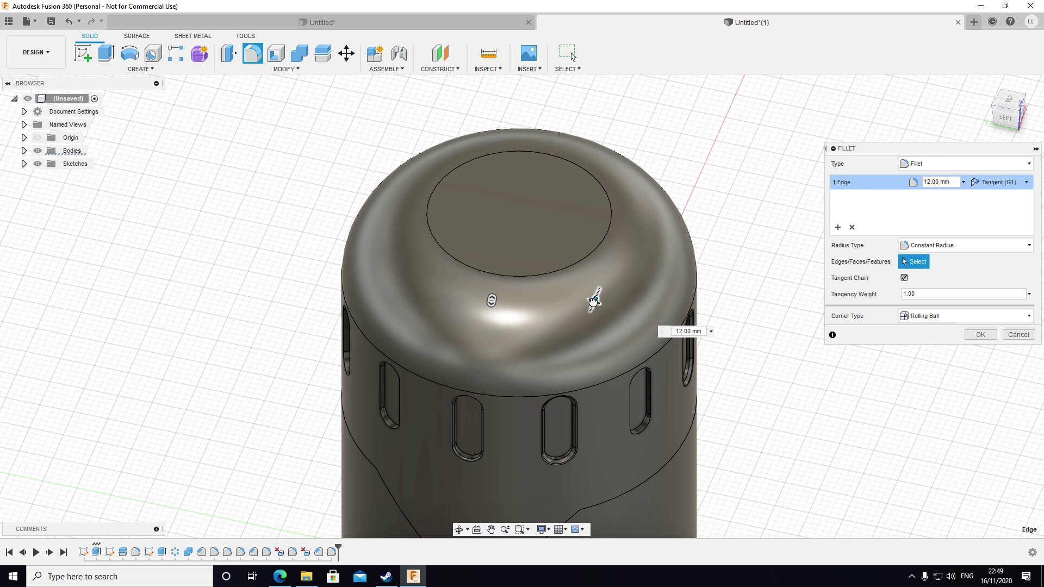
pyautogui.moveTo(595, 299); pyautogui.dragTo(596, 342)
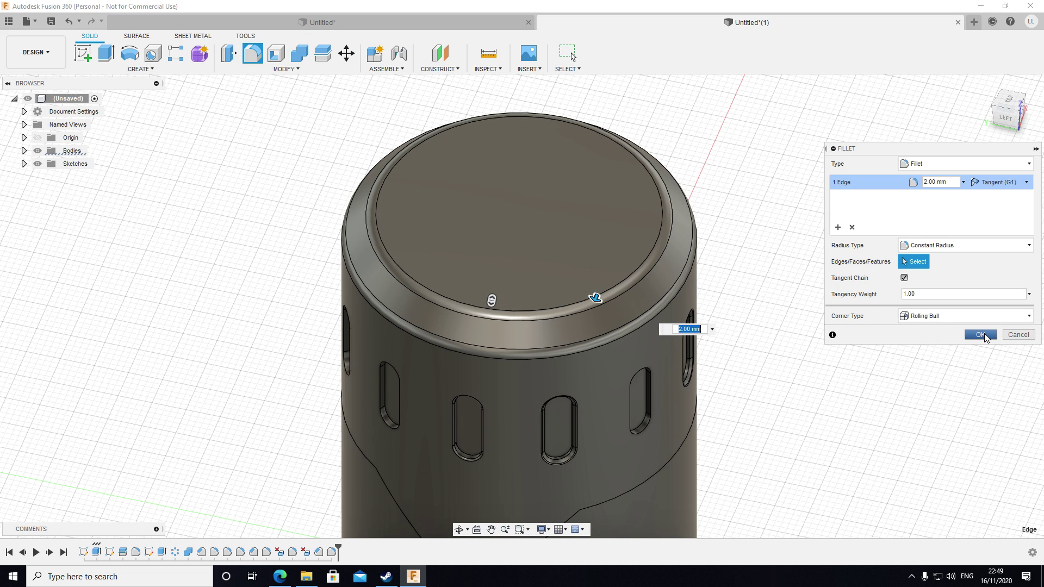
pyautogui.click(982, 333)
# Step: Sketch a circle about 20 mm in diameter on the flat top face, centred on the origin
pyautogui.scroll(-4, 924, 326)
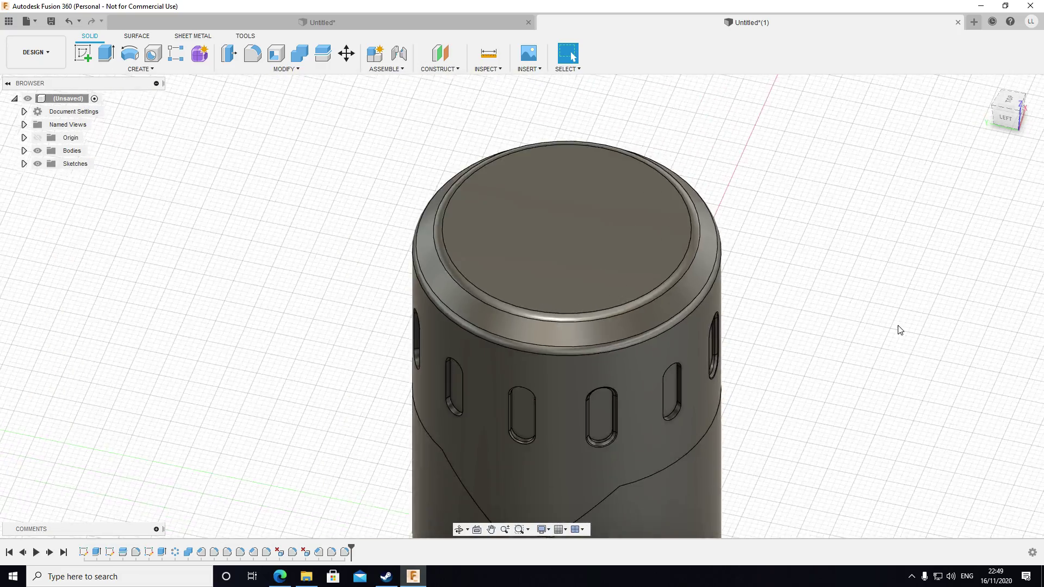
pyautogui.keyDown('shift'); pyautogui.moveTo(781, 303); pyautogui.dragTo(807, 318, button='middle'); pyautogui.keyUp('shift')
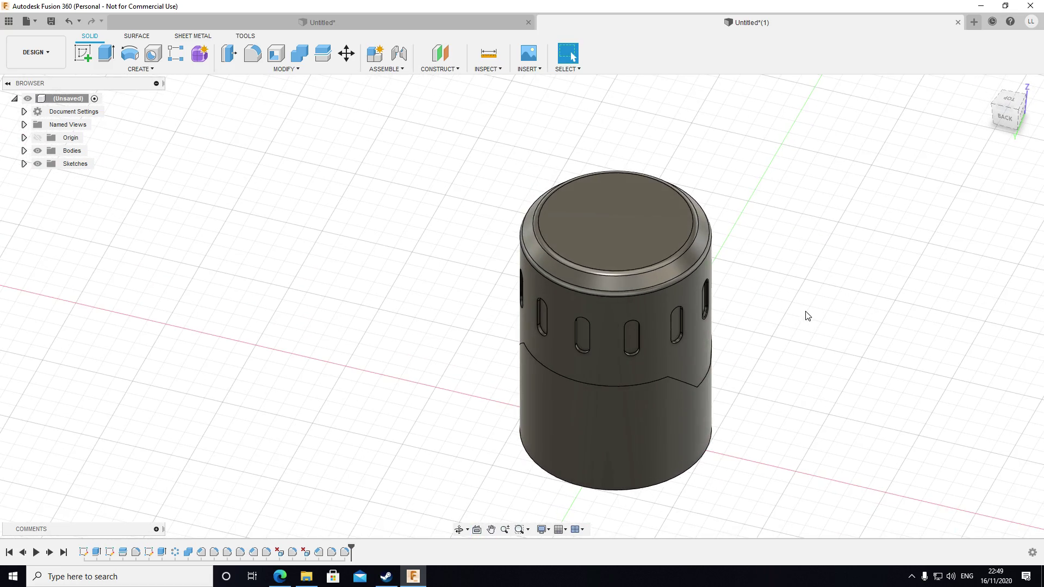
pyautogui.scroll(3, 713, 262)
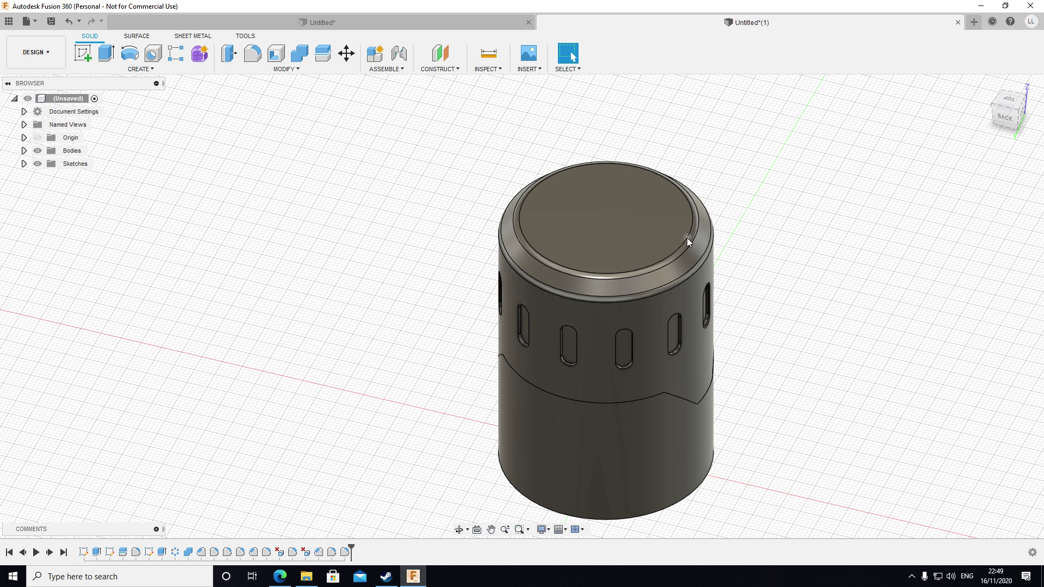
pyautogui.click(595, 217)
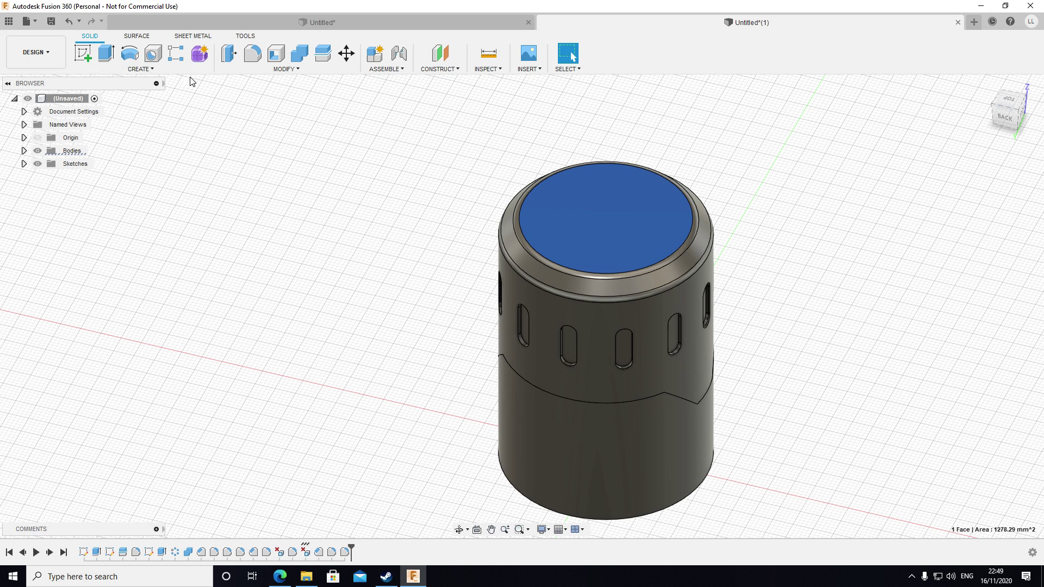
pyautogui.click(83, 53)
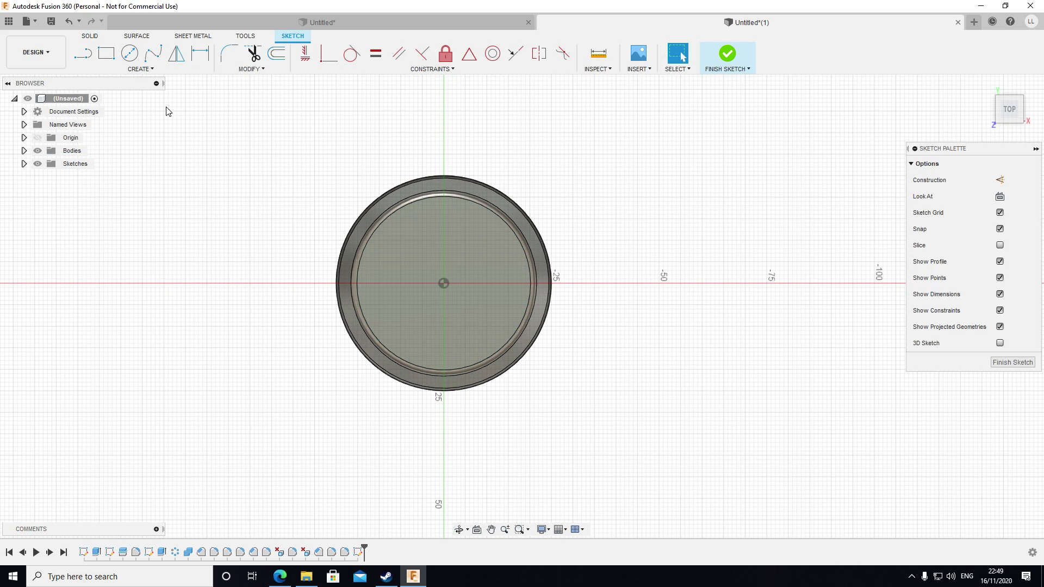
pyautogui.click(131, 53)
pyautogui.click(443, 283)
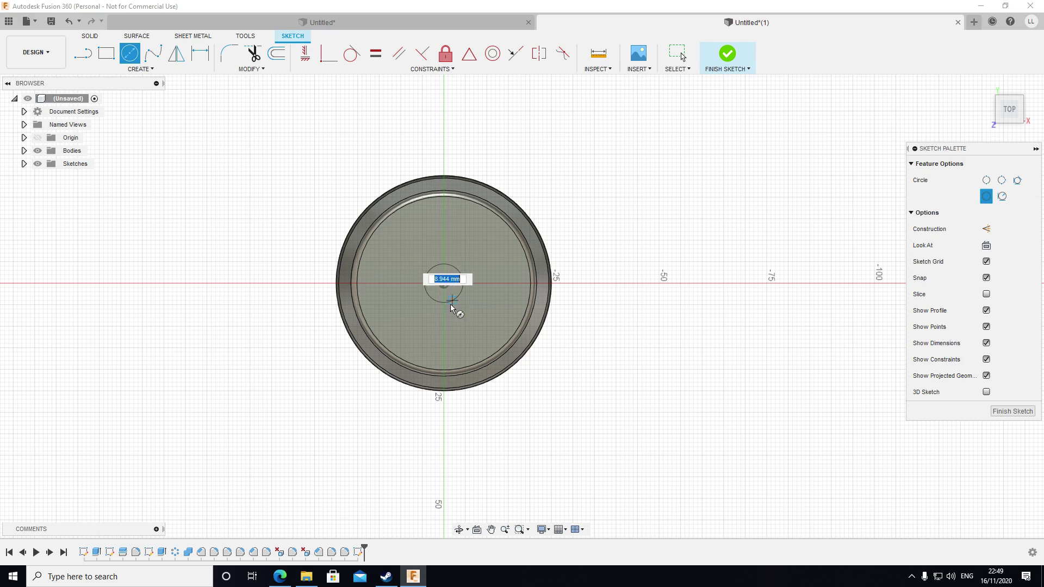
pyautogui.click(445, 328)
pyautogui.click(1012, 411)
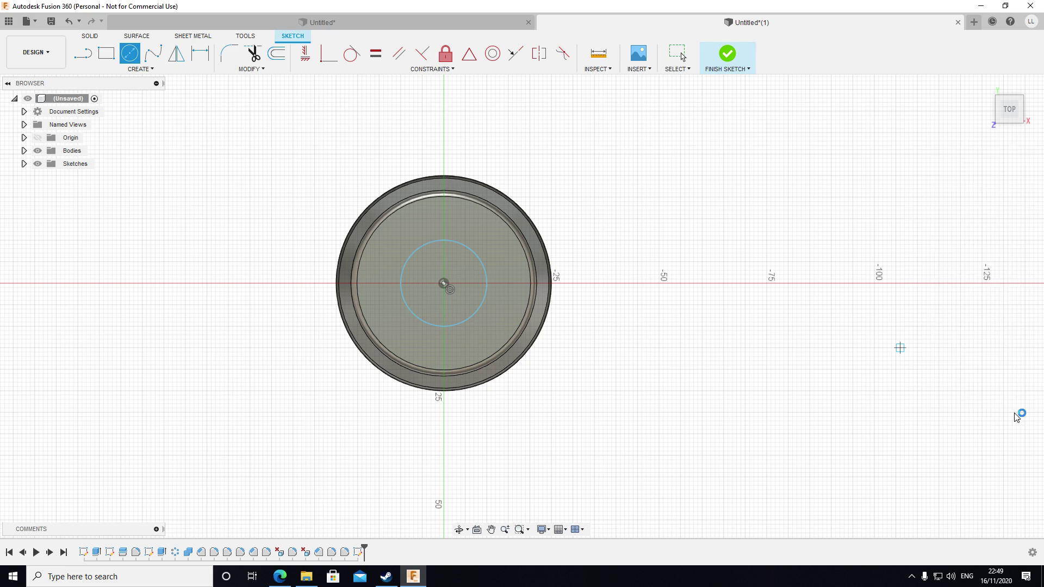
# Step: Extrude the circular profile 7 mm down into the cylinder as a cut to form a round pocket
pyautogui.click(615, 236)
pyautogui.press('e')
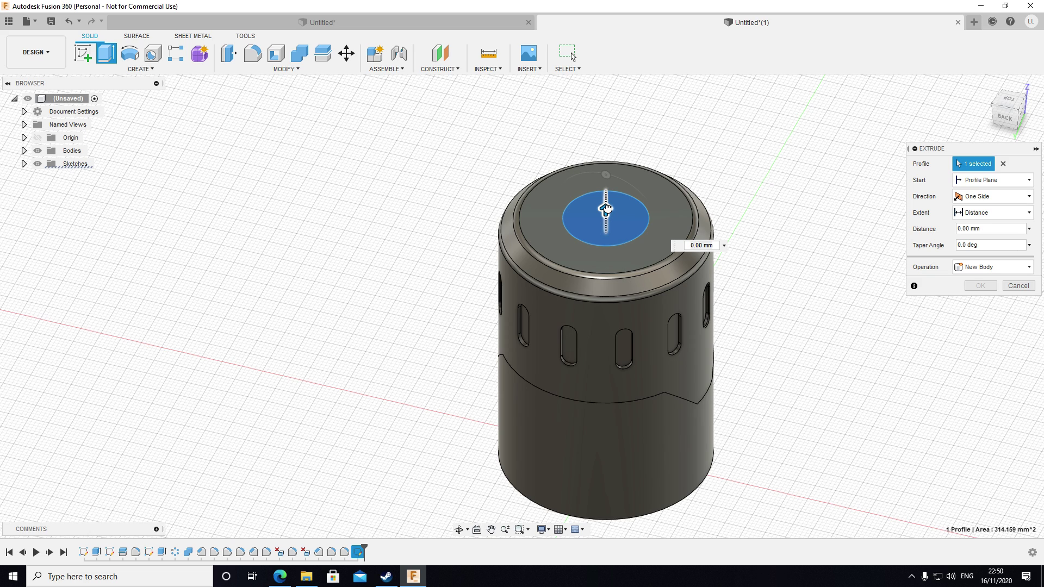
pyautogui.moveTo(606, 209); pyautogui.dragTo(609, 231)
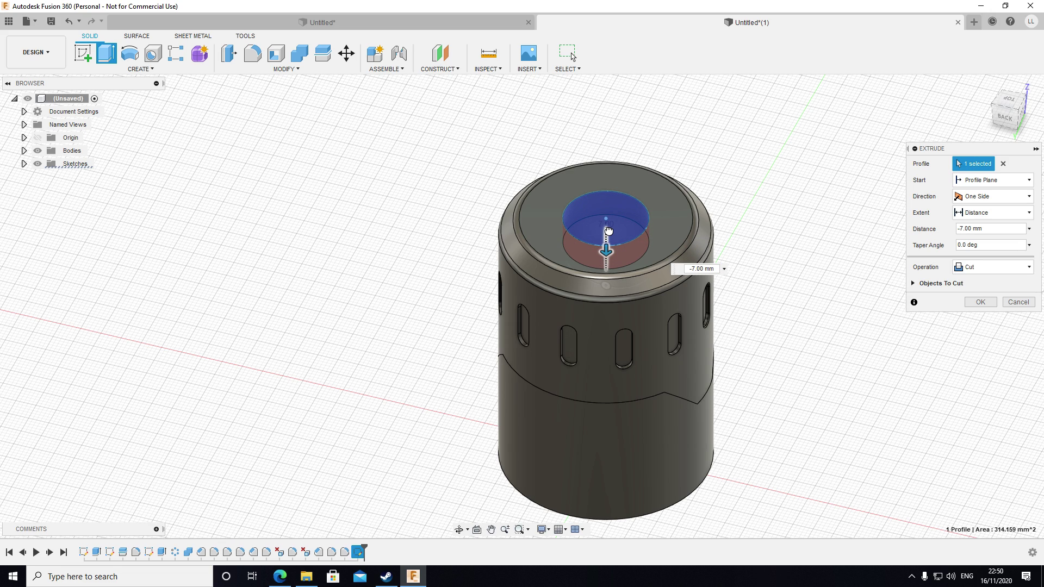
pyautogui.click(980, 302)
# Step: Sketch a smaller concentric circle with a radius of about 7.3 mm on the floor of the pocket
pyautogui.keyDown('shift'); pyautogui.moveTo(969, 301); pyautogui.dragTo(785, 298, button='middle'); pyautogui.keyUp('shift')
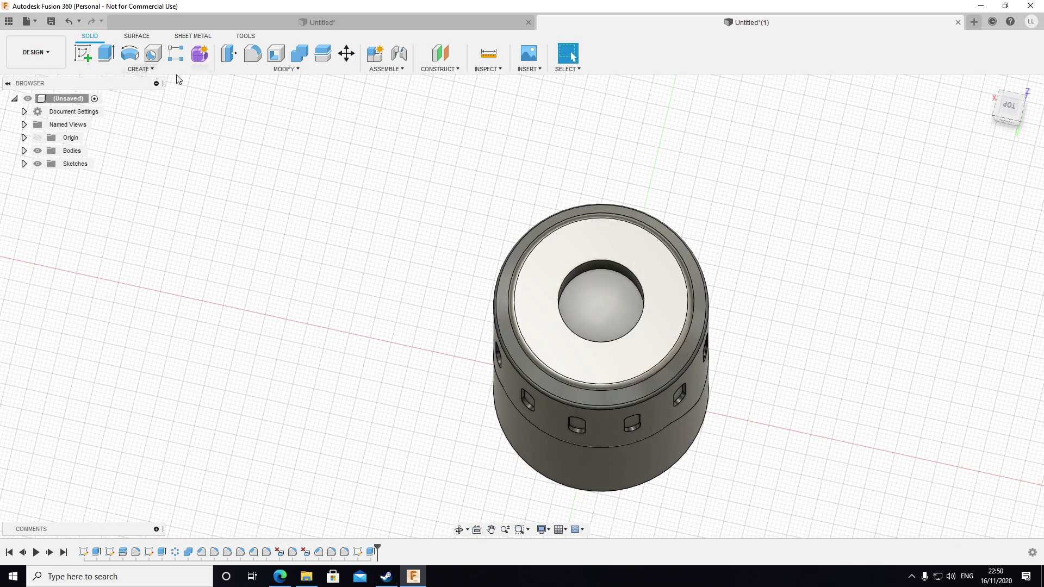
pyautogui.click(84, 53)
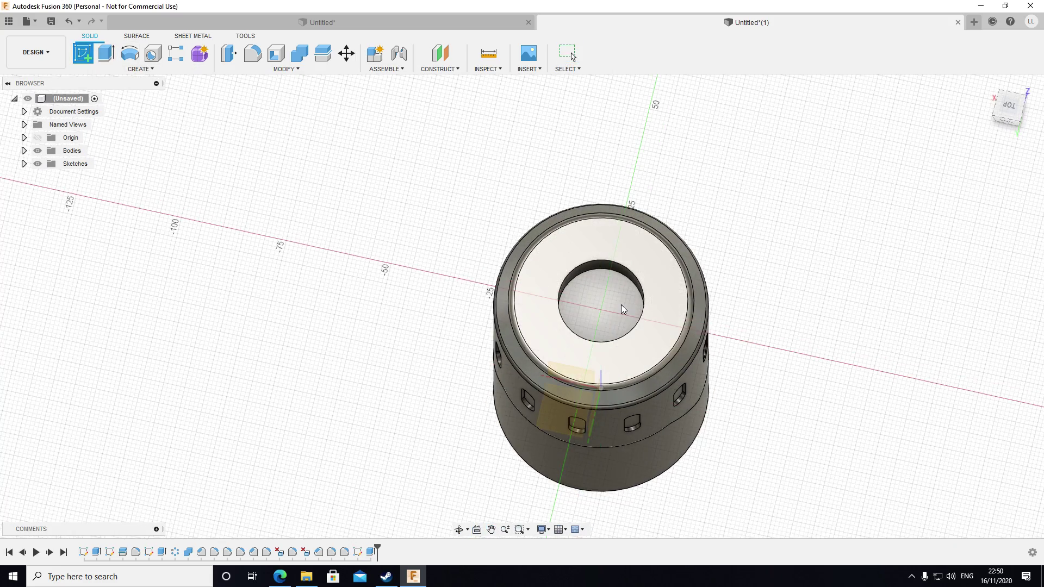
pyautogui.click(621, 305)
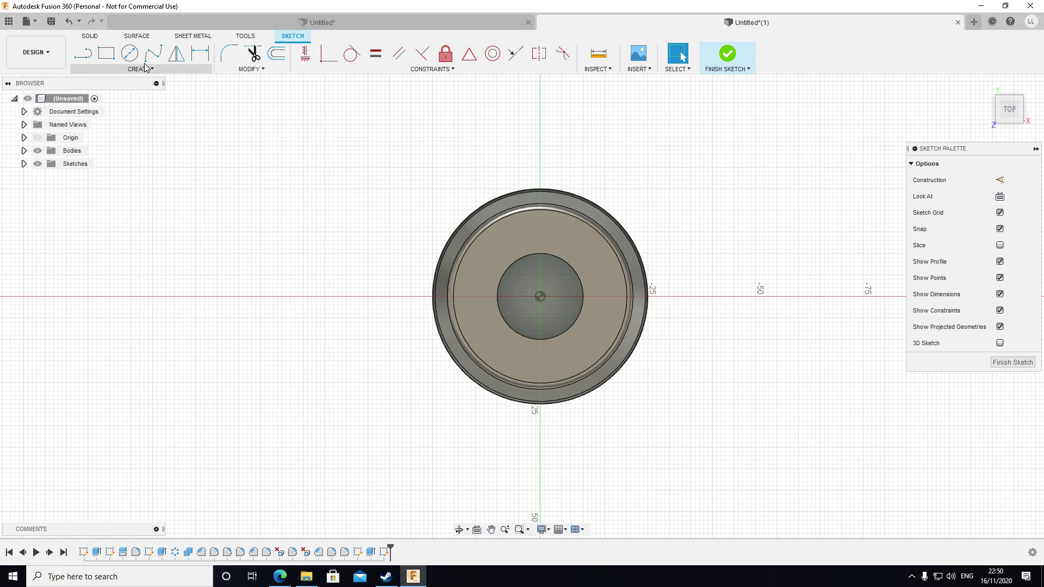
pyautogui.press('c')
pyautogui.click(540, 298)
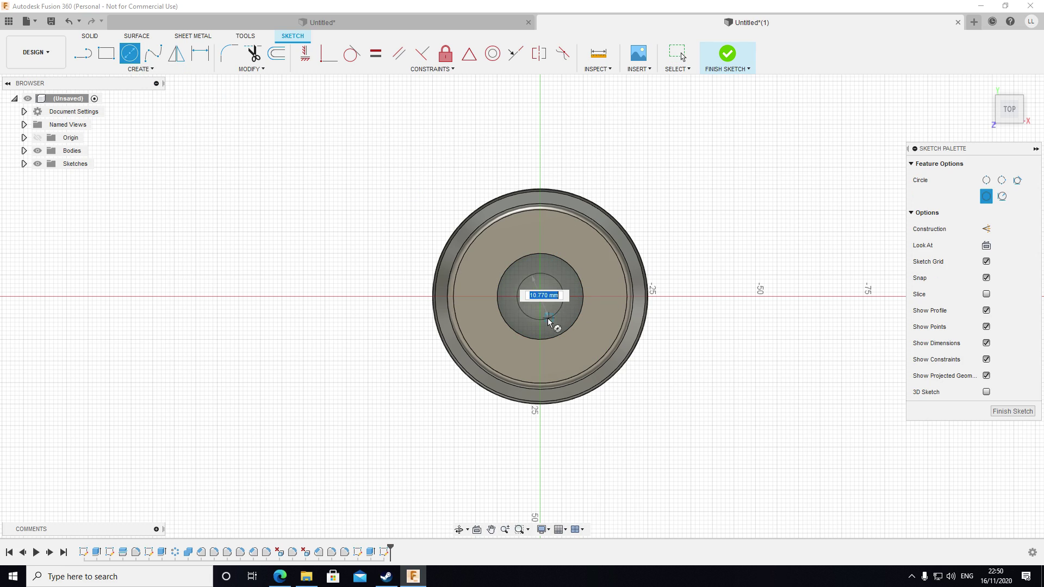
pyautogui.click(551, 327)
pyautogui.click(1011, 412)
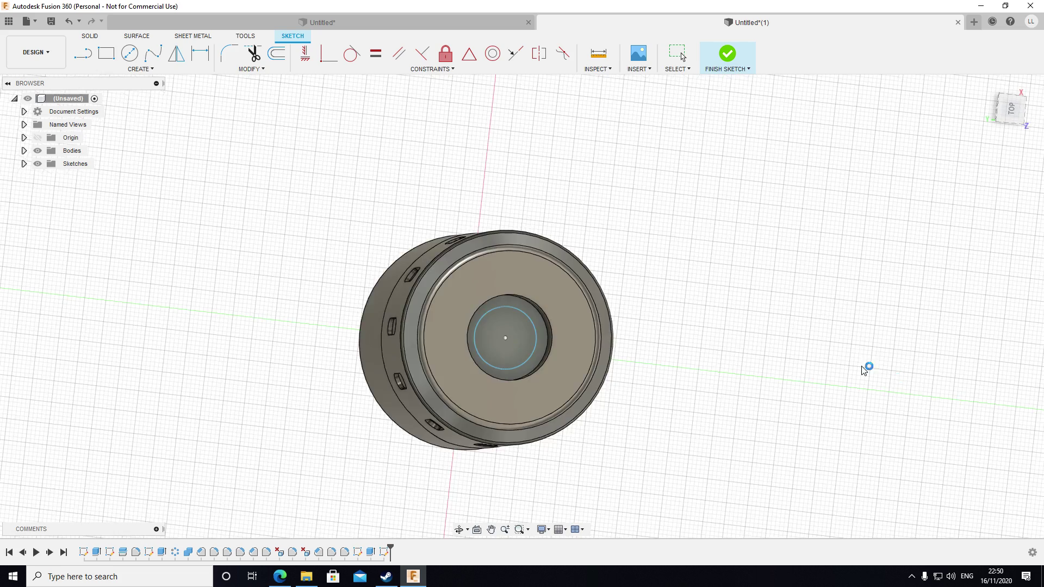
# Step: Extrude the small circle upward into a pin rising out of the pocket, and undo that extrusion
pyautogui.press('e')
pyautogui.keyDown('shift'); pyautogui.moveTo(772, 332); pyautogui.dragTo(771, 291, button='middle'); pyautogui.keyUp('shift')
pyautogui.moveTo(597, 227); pyautogui.dragTo(599, 162)
pyautogui.click(993, 286)
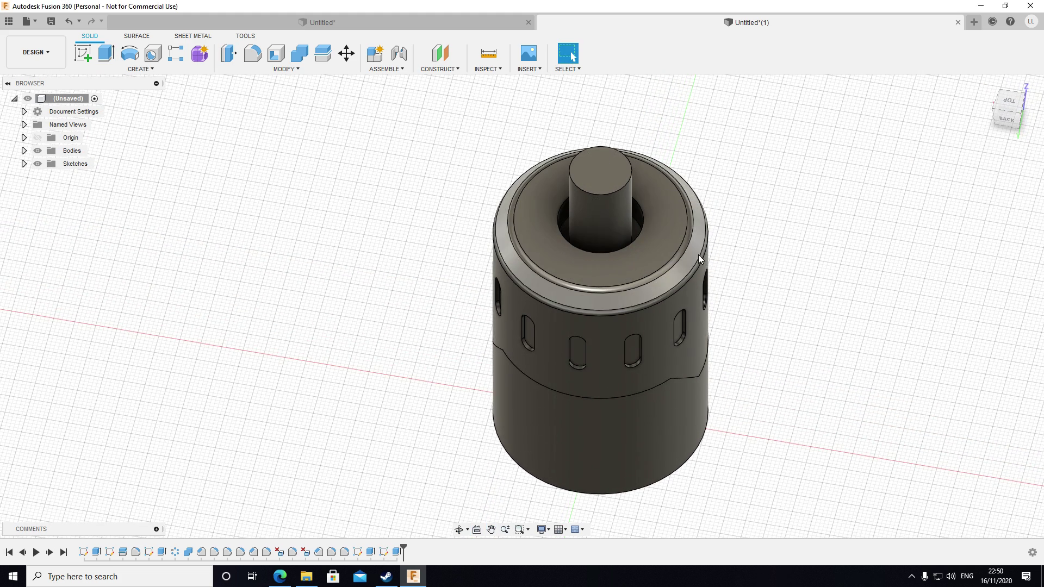
pyautogui.click(608, 179)
pyautogui.click(120, 70)
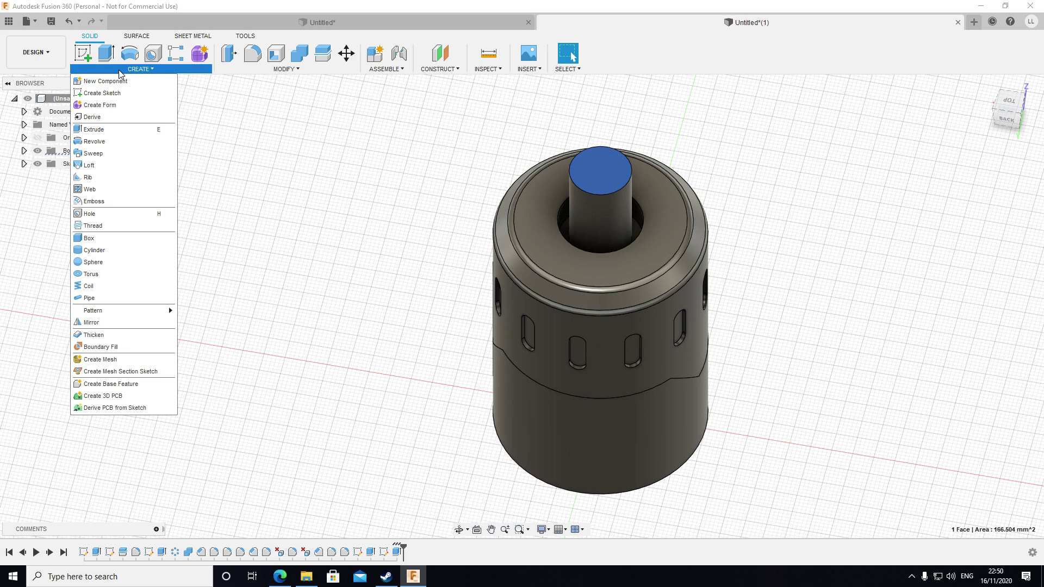
pyautogui.click(417, 159)
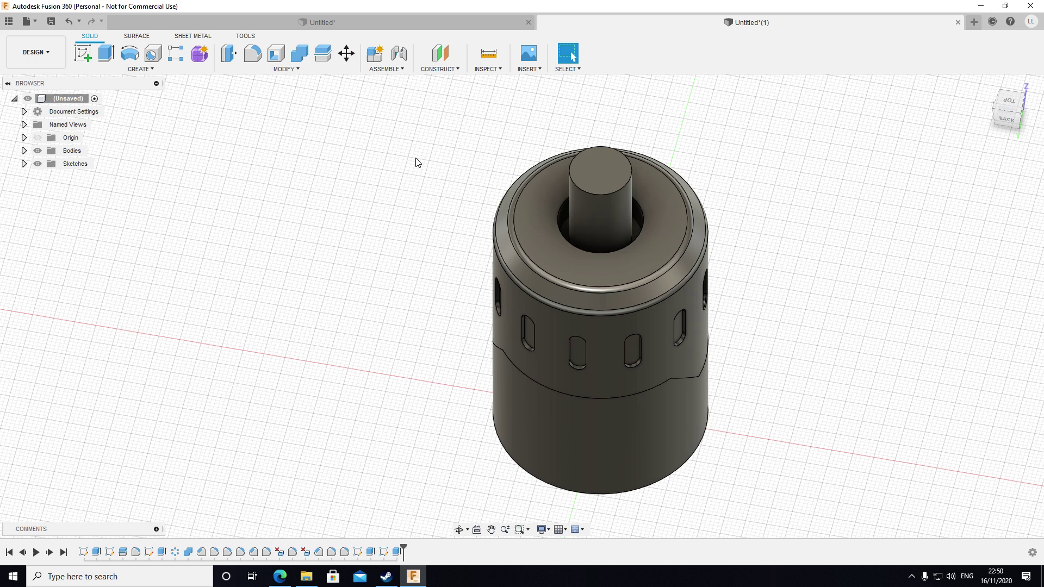
pyautogui.hotkey('ctrl', 'z')
# Step: Extrude the small circle on the pocket floor 21 mm upward as a pin, using the Join operation
pyautogui.click(616, 230)
pyautogui.press('e')
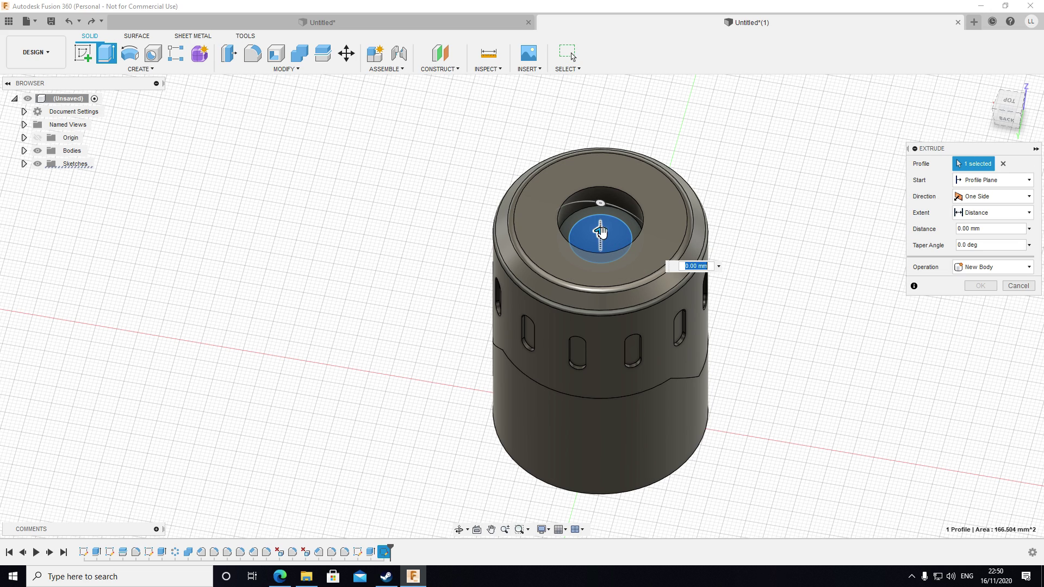
pyautogui.moveTo(601, 237); pyautogui.dragTo(600, 175)
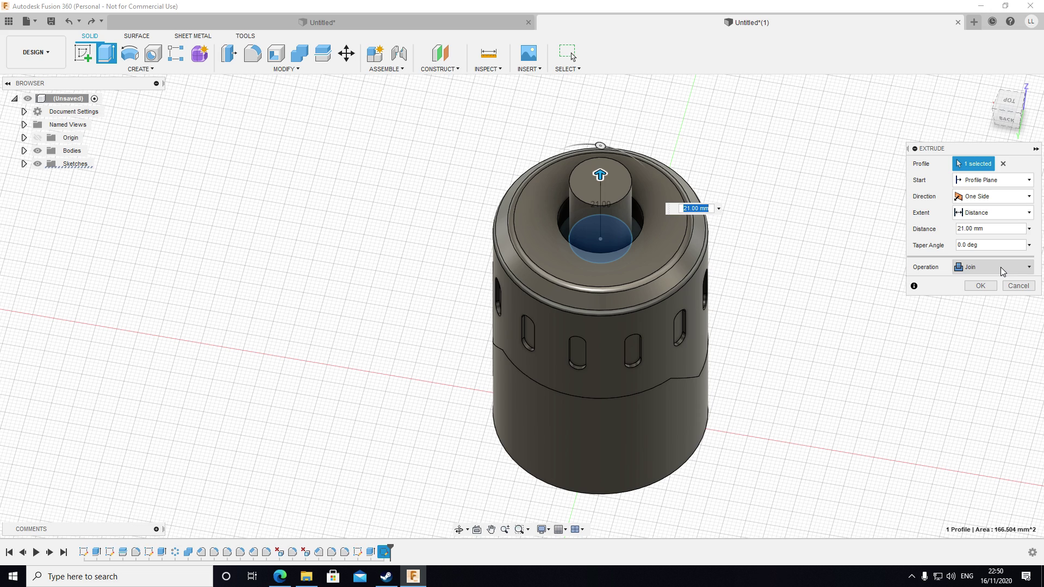
pyautogui.click(1001, 266)
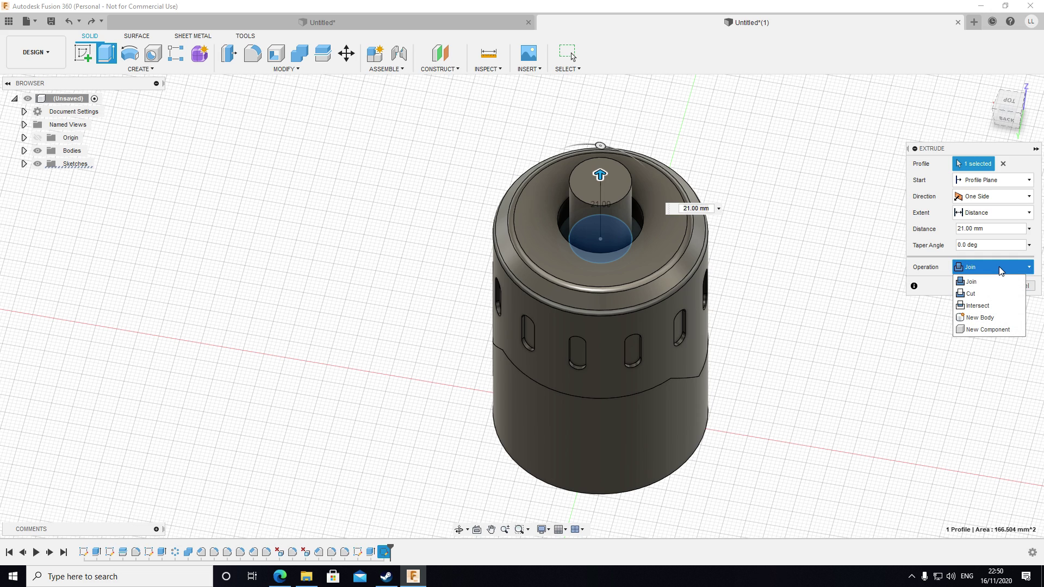
pyautogui.click(1001, 268)
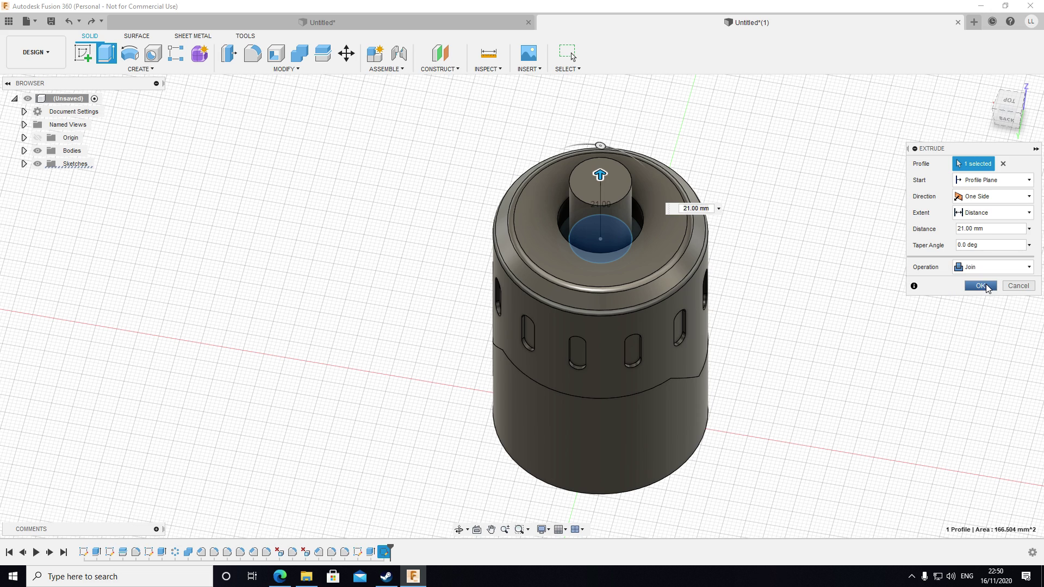
pyautogui.click(982, 286)
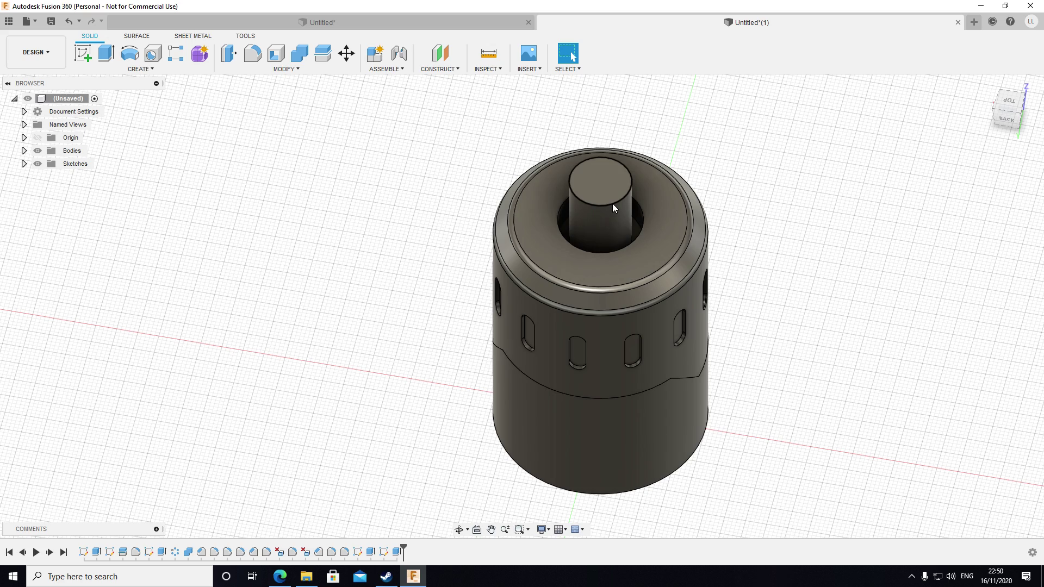
# Step: Start a sketch on the vertical XZ origin plane and finish it without drawing anything
pyautogui.scroll(2, 801, 236)
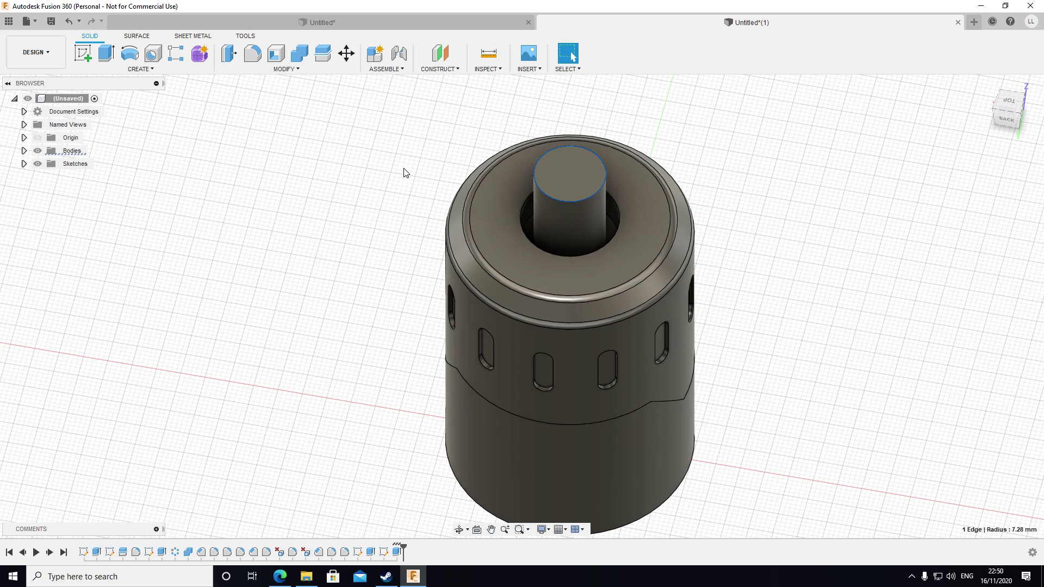
pyautogui.click(93, 55)
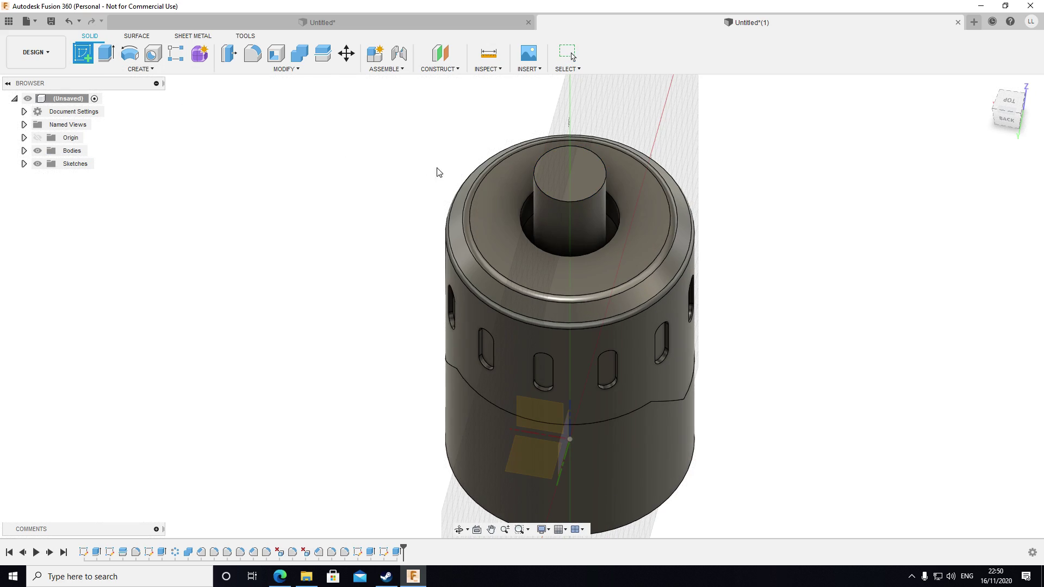
pyautogui.click(535, 435)
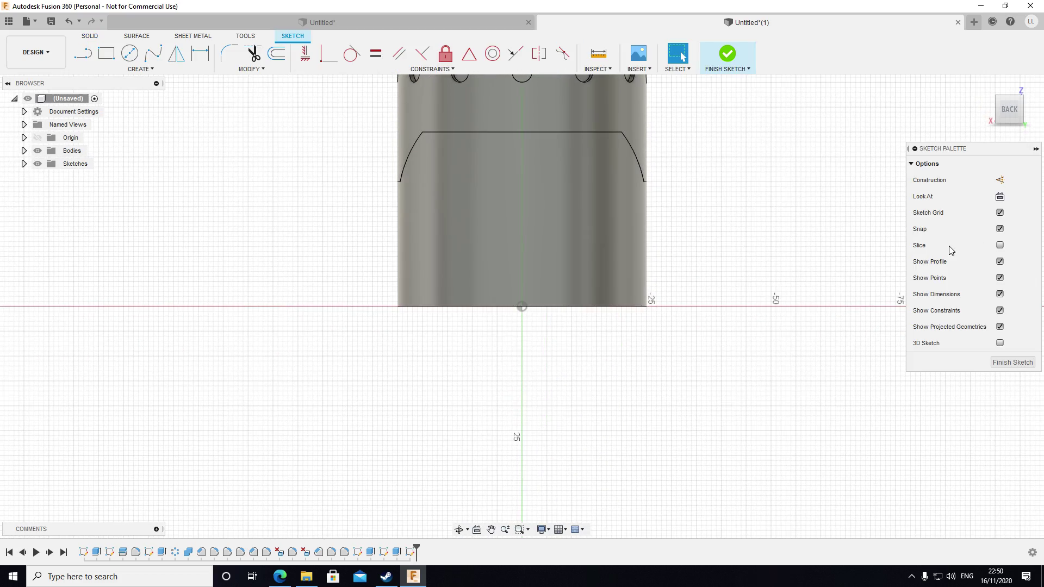
pyautogui.click(1025, 365)
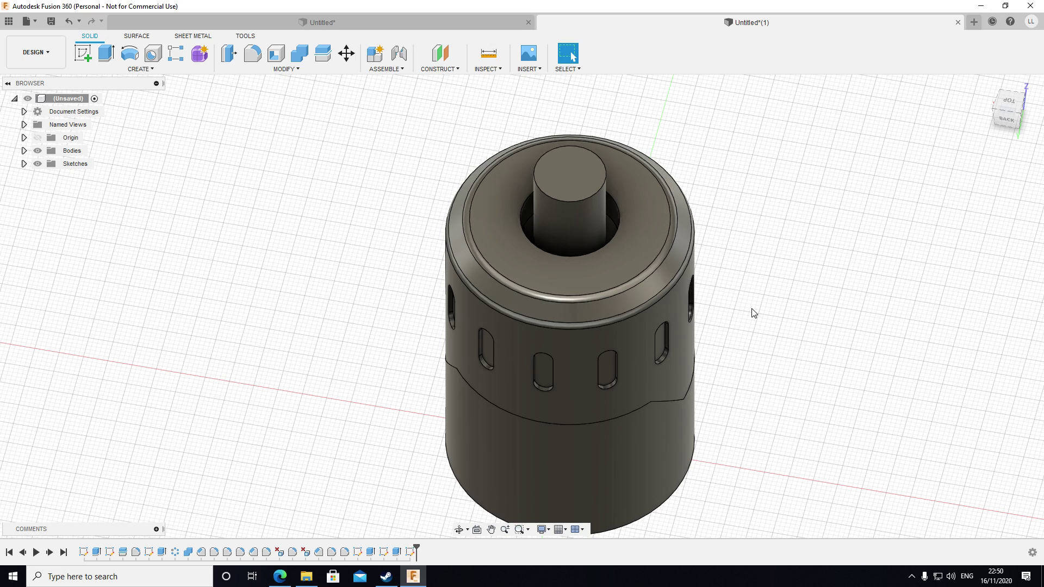
pyautogui.moveTo(751, 308); pyautogui.dragTo(757, 337, button='middle')
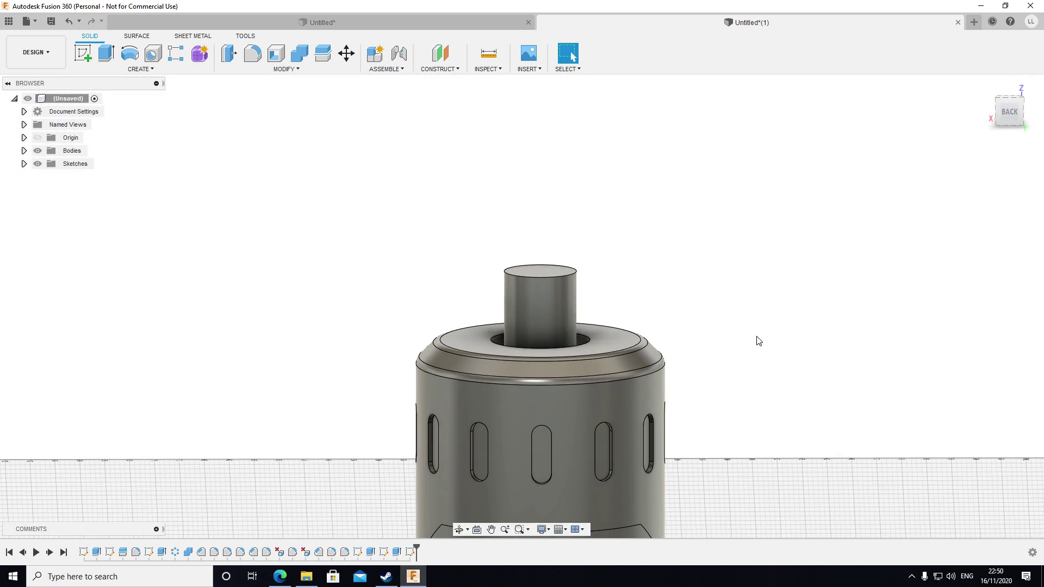
pyautogui.moveTo(706, 364); pyautogui.dragTo(694, 315, button='middle')
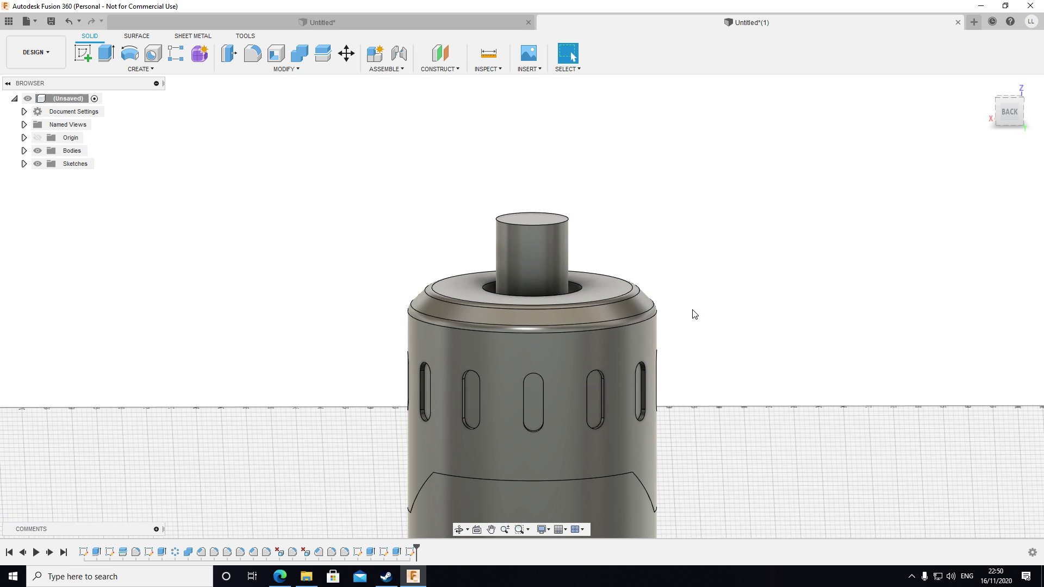
pyautogui.scroll(3, 690, 317)
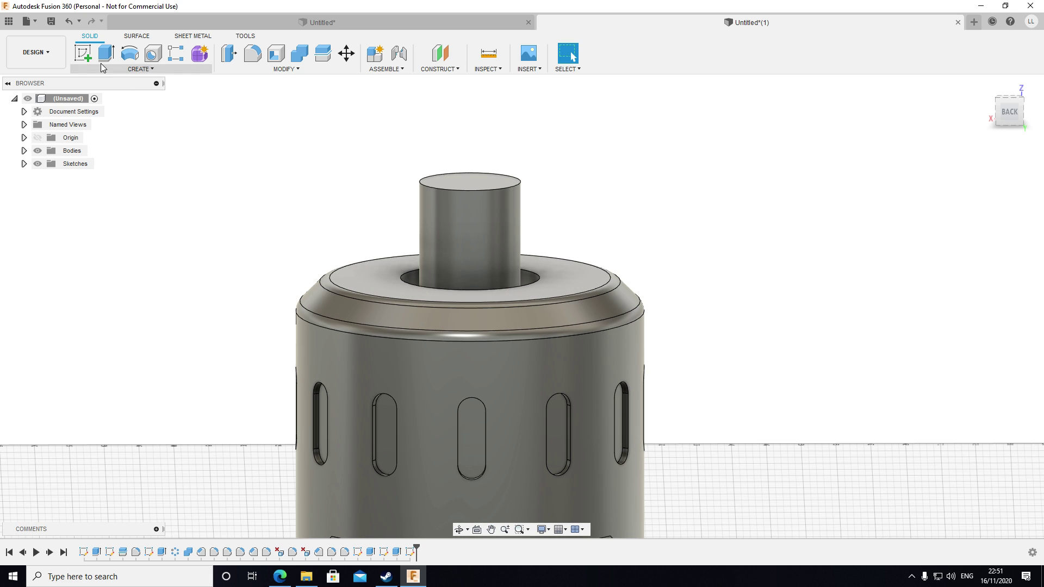
# Step: Sketch a circle about 4.5 mm in diameter on the vertical XZ origin plane, centred on the axis of the pin above the rim
pyautogui.click(85, 54)
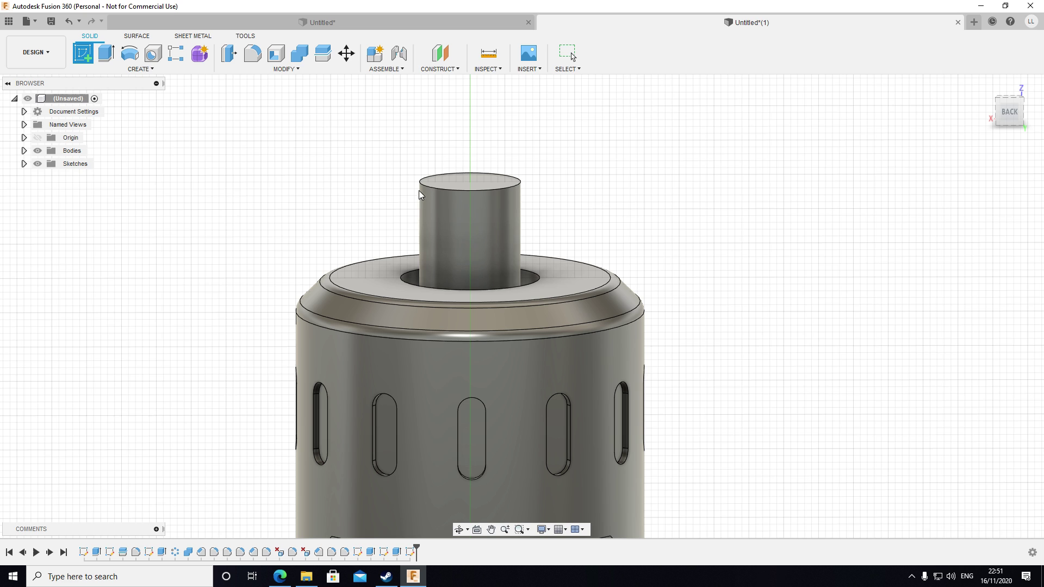
pyautogui.click(641, 253)
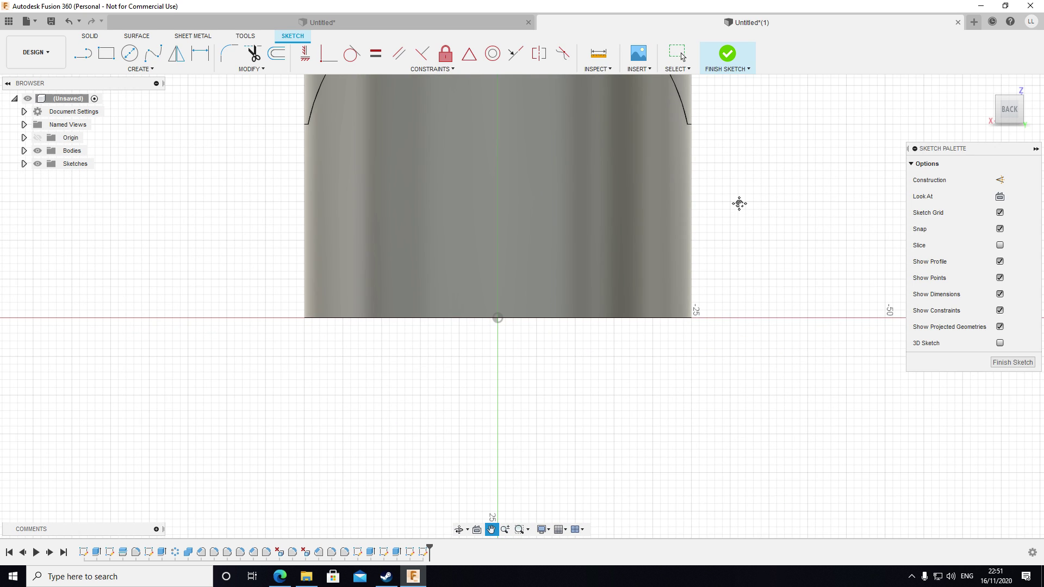
pyautogui.moveTo(739, 203); pyautogui.dragTo(735, 323, button='middle')
pyautogui.scroll(-3, 734, 323)
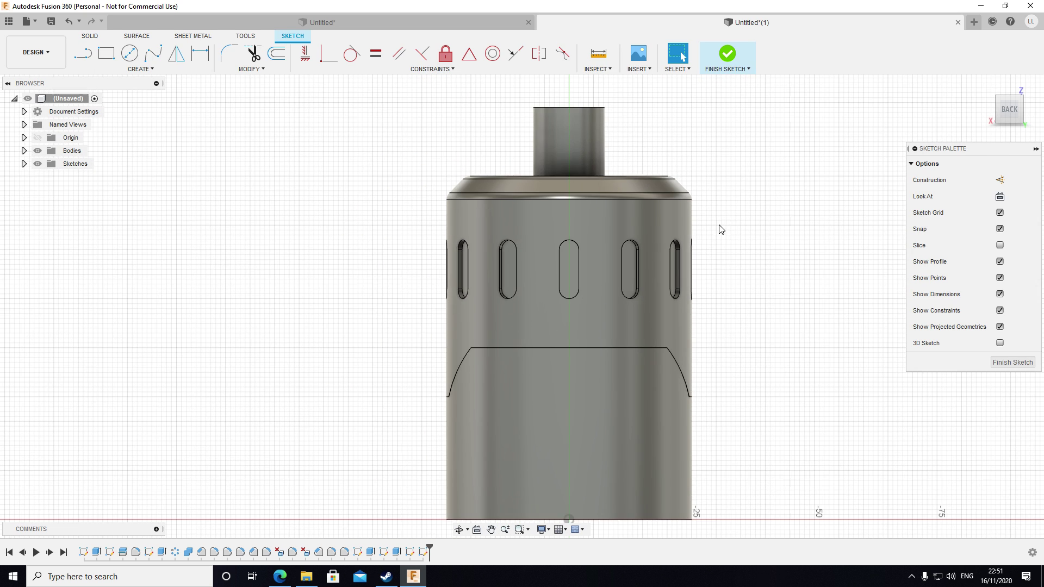
pyautogui.moveTo(727, 209); pyautogui.dragTo(720, 261, button='middle')
pyautogui.scroll(3, 636, 205)
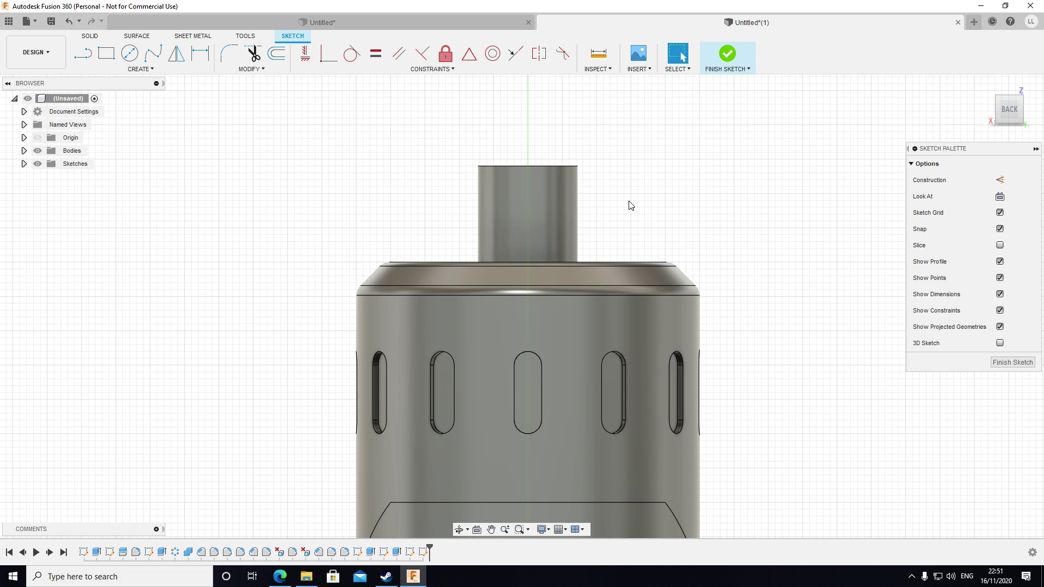
pyautogui.click(129, 54)
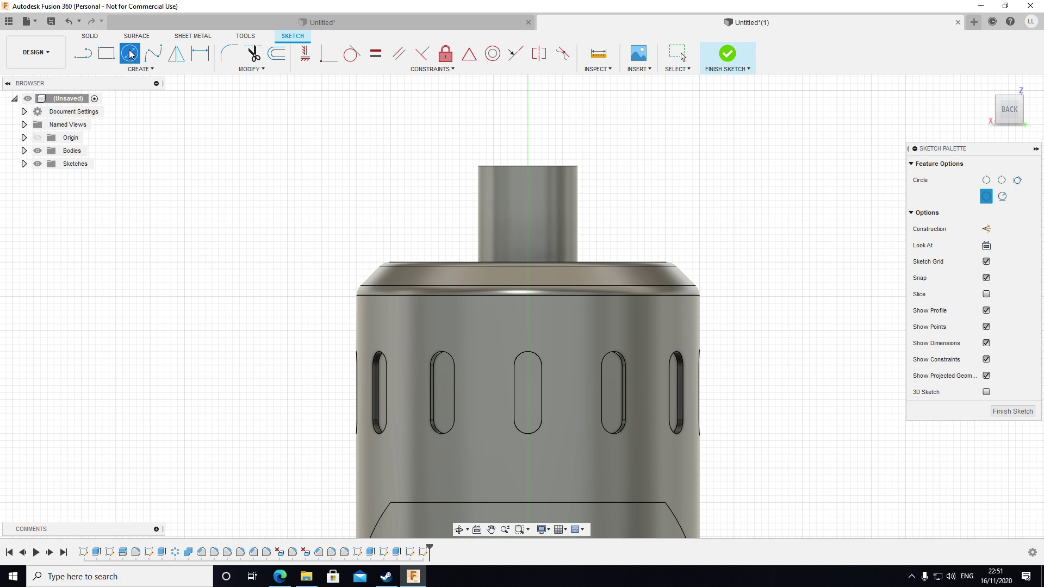
pyautogui.click(528, 228)
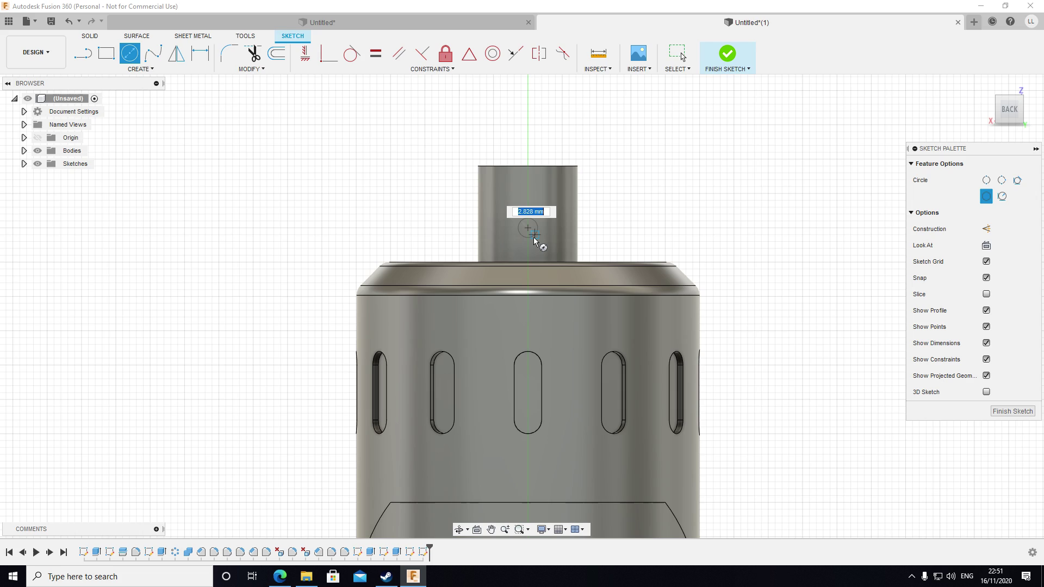
pyautogui.click(532, 243)
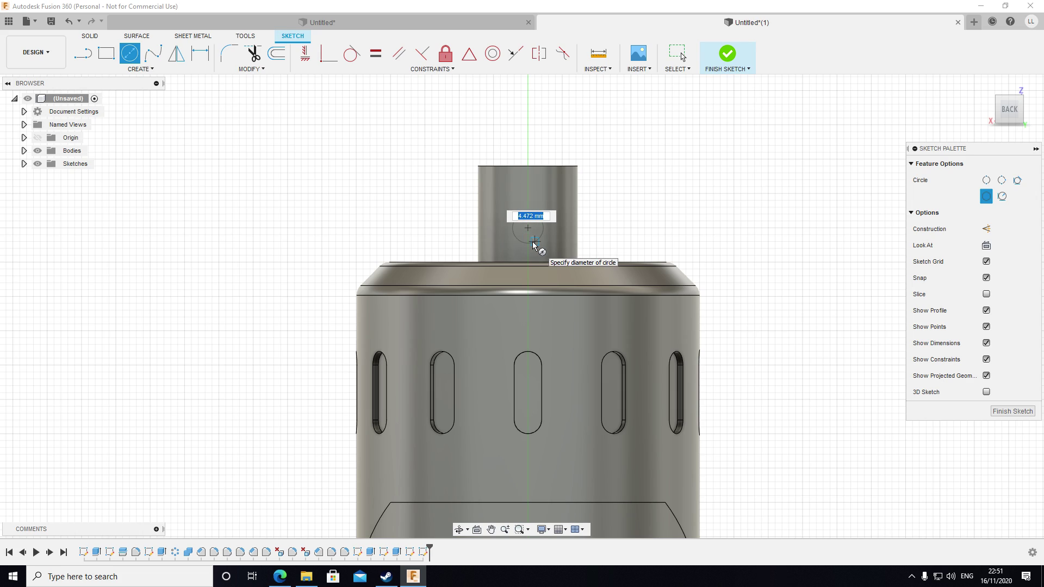
pyautogui.click(1013, 411)
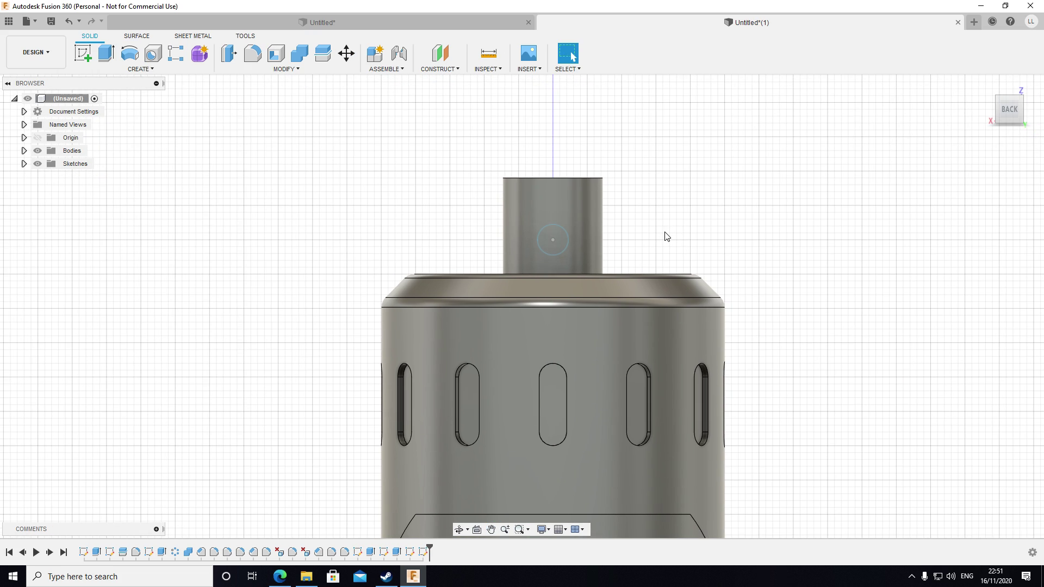
# Step: Move the small circle and its centre point perpendicular to its plane until it sits just outside the pin's side surface
pyautogui.press('m')
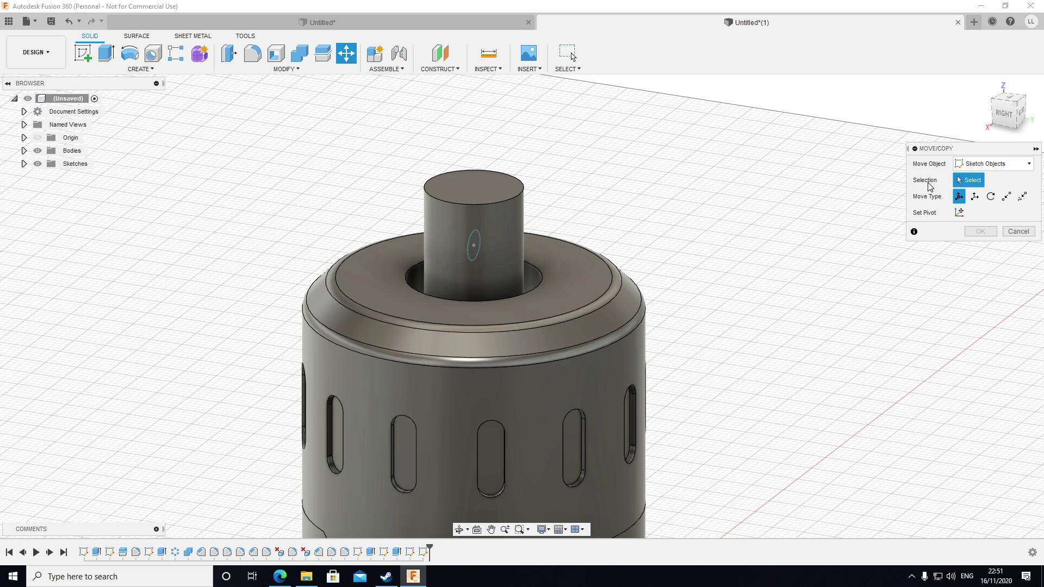
pyautogui.moveTo(408, 179); pyautogui.dragTo(556, 288)
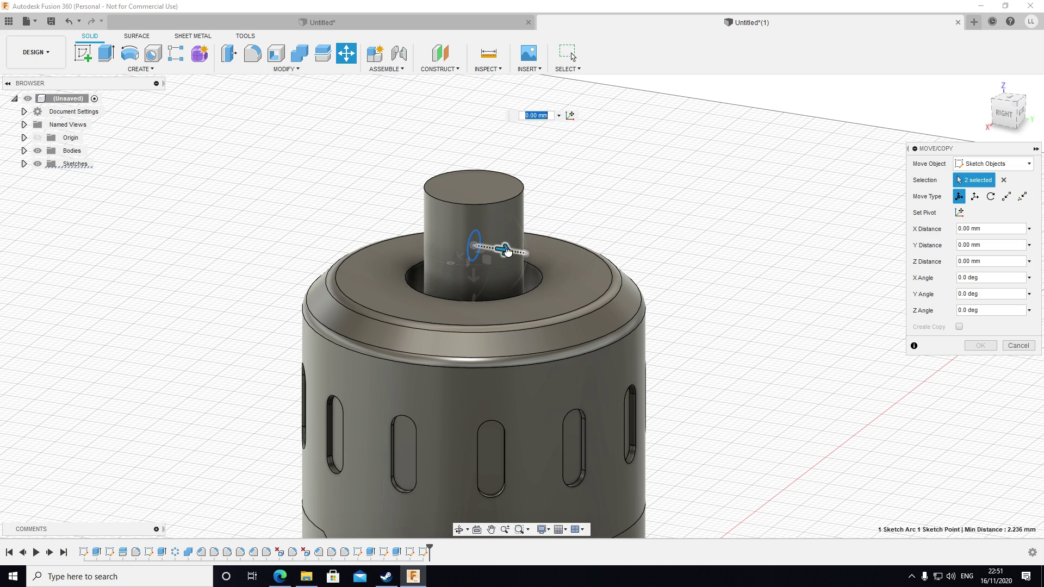
pyautogui.moveTo(507, 251)
pyautogui.mouseDown()
pyautogui.moveTo(559, 259)
pyautogui.moveTo(530, 259)
pyautogui.mouseUp()
pyautogui.click(980, 346)
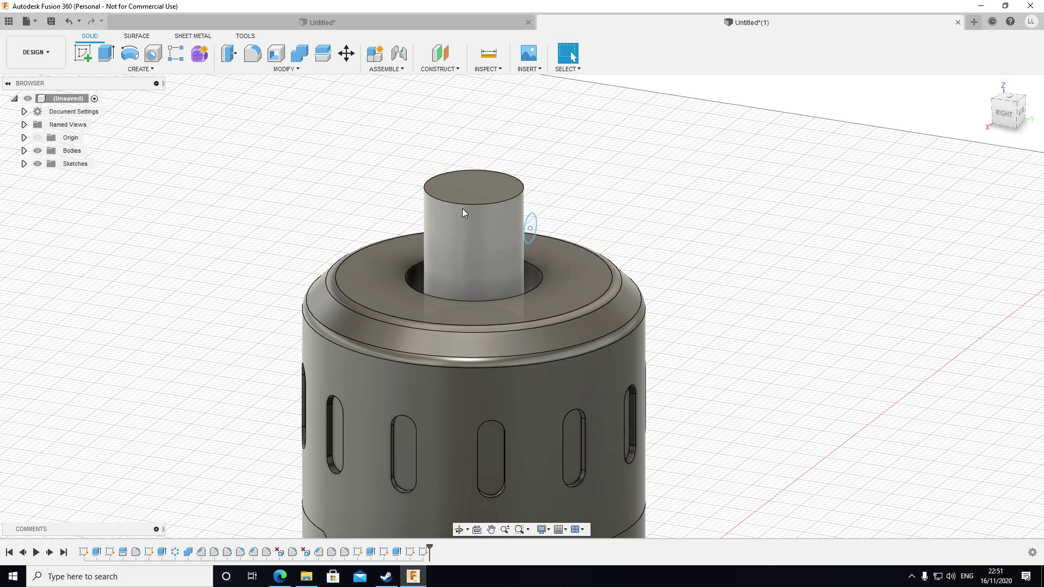
# Step: Extrude the small circle -3 mm into the side of the pin as a New Body
pyautogui.scroll(5, 534, 230)
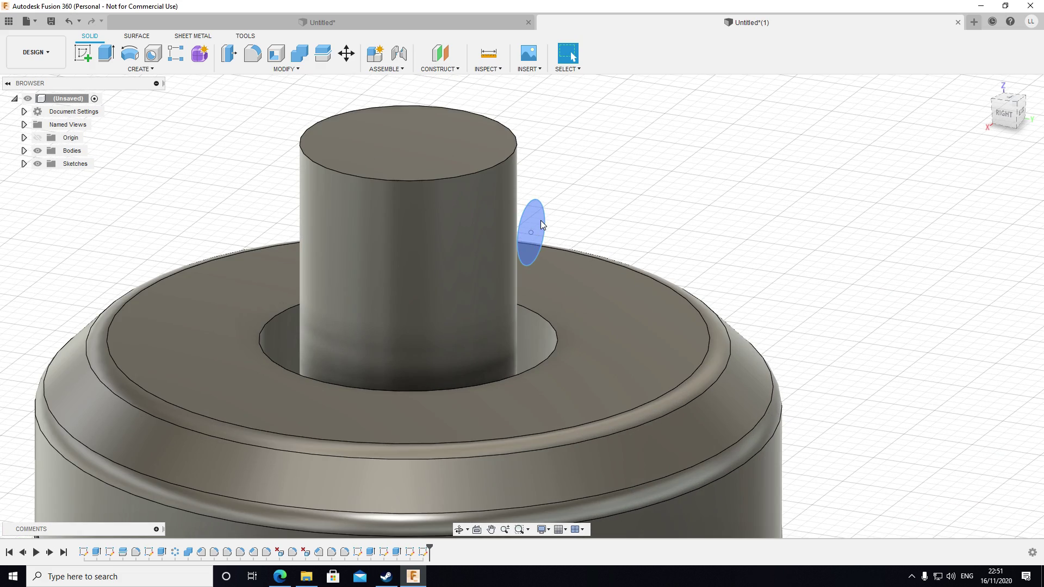
pyautogui.click(540, 220)
pyautogui.press('e')
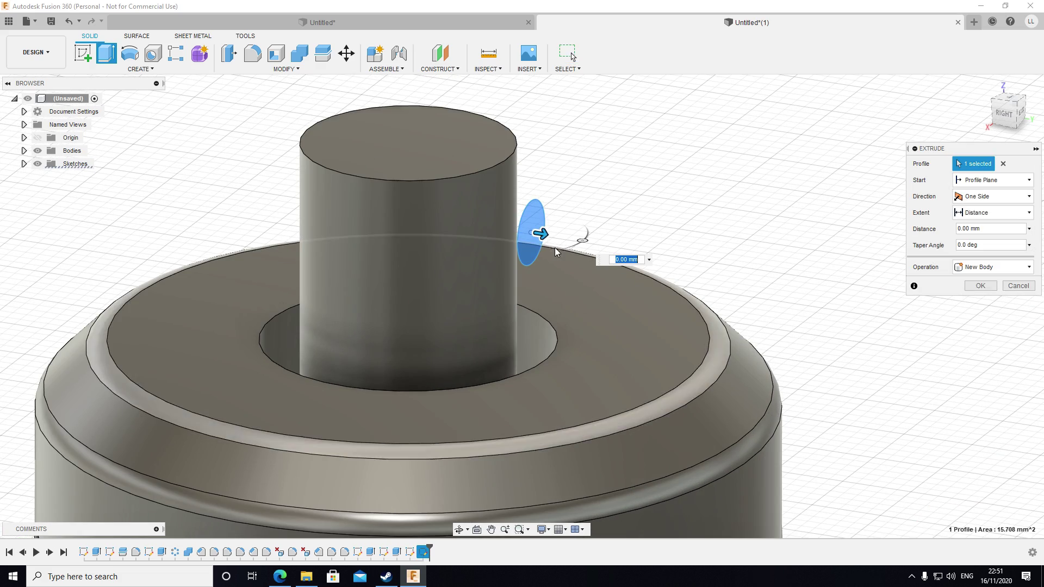
pyautogui.moveTo(547, 231); pyautogui.dragTo(509, 225)
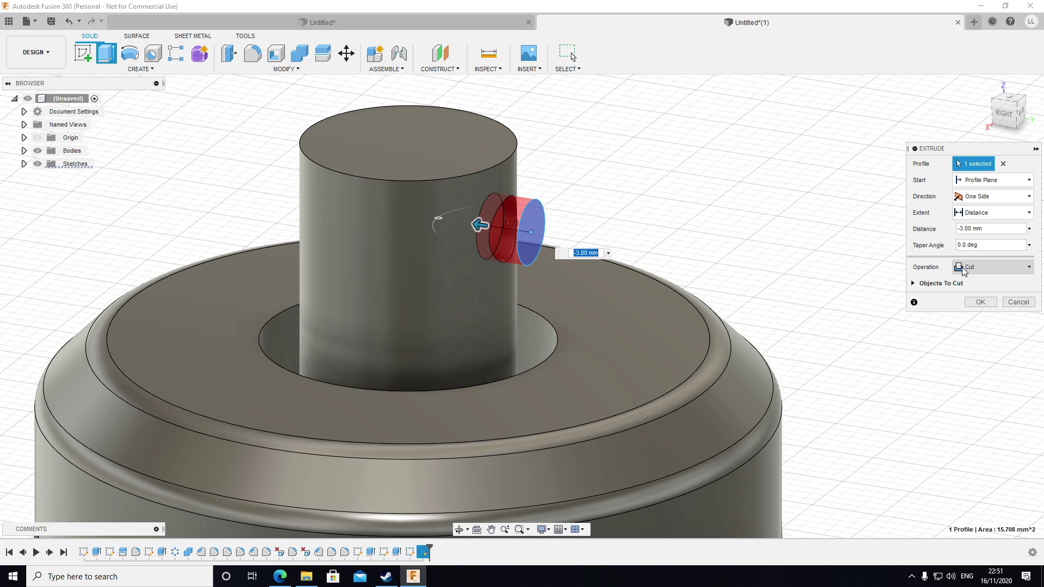
pyautogui.click(985, 271)
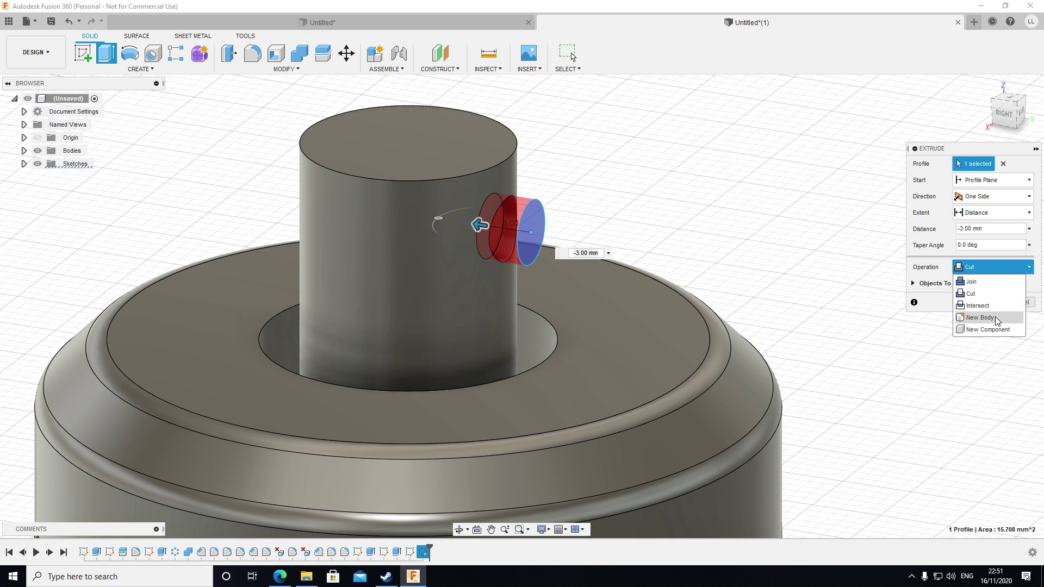
pyautogui.click(981, 317)
pyautogui.click(979, 287)
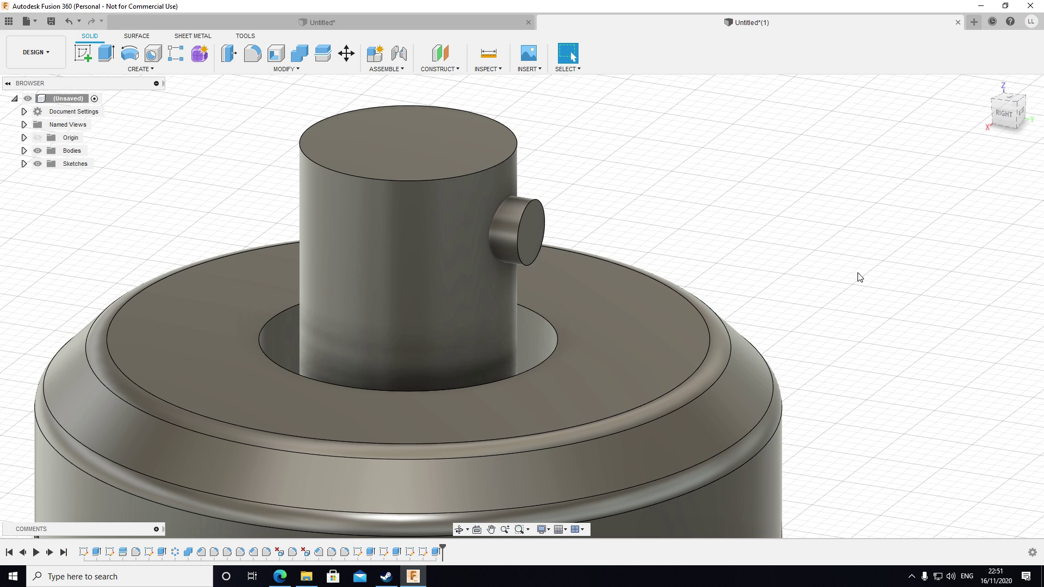
pyautogui.click(140, 69)
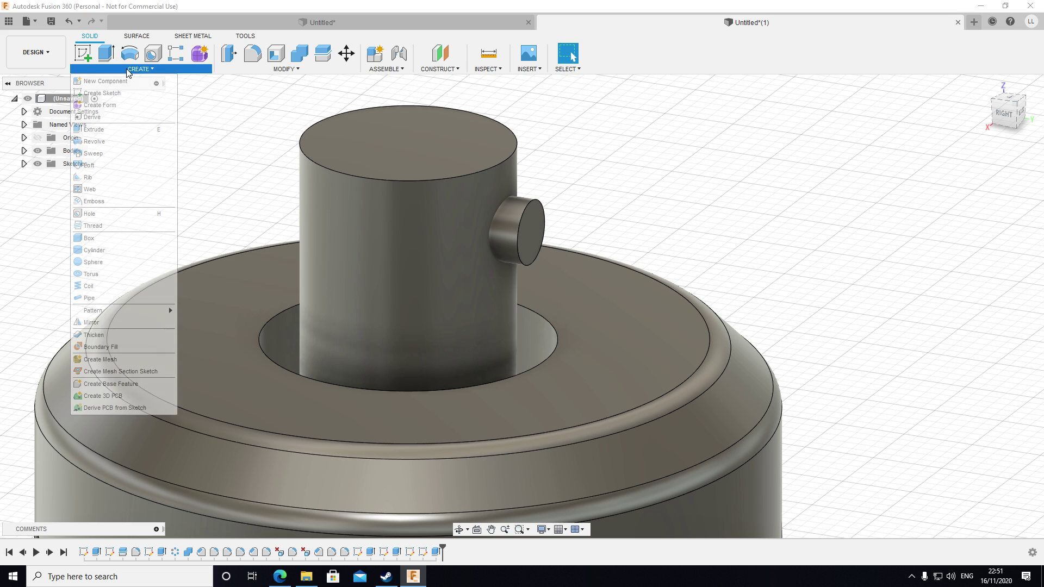
pyautogui.moveTo(139, 309)
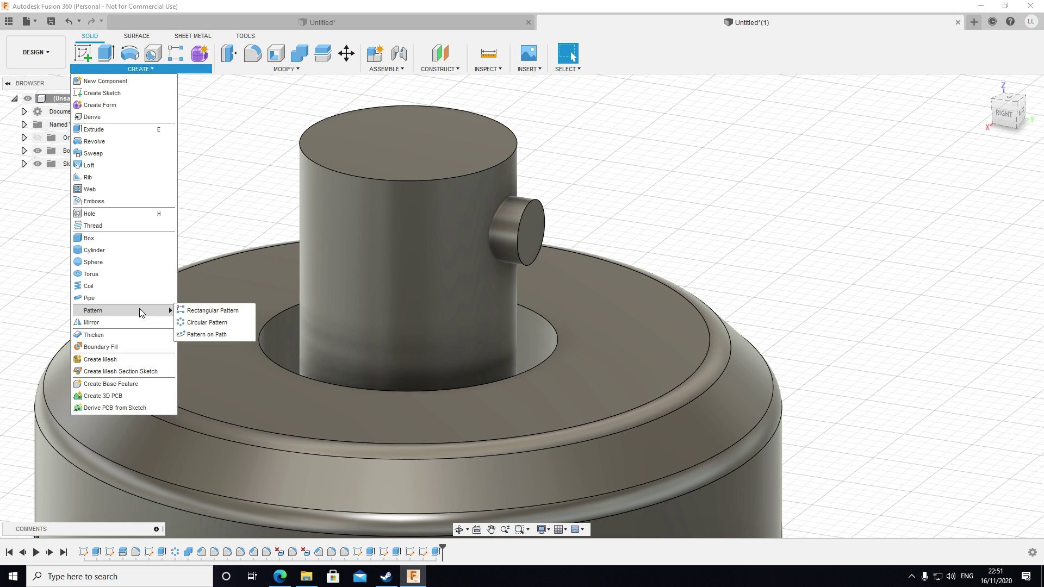
pyautogui.click(229, 323)
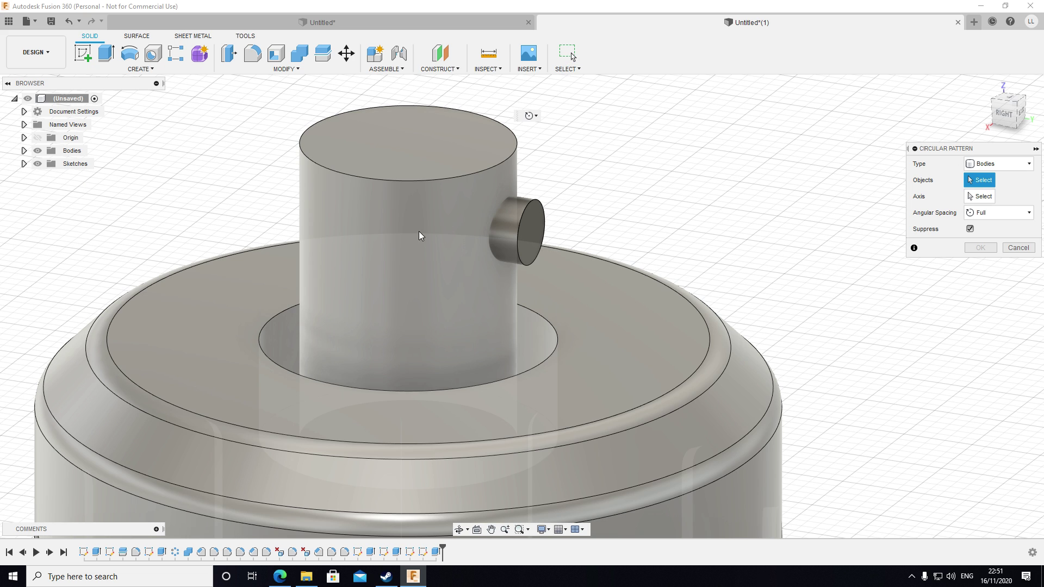
pyautogui.click(421, 233)
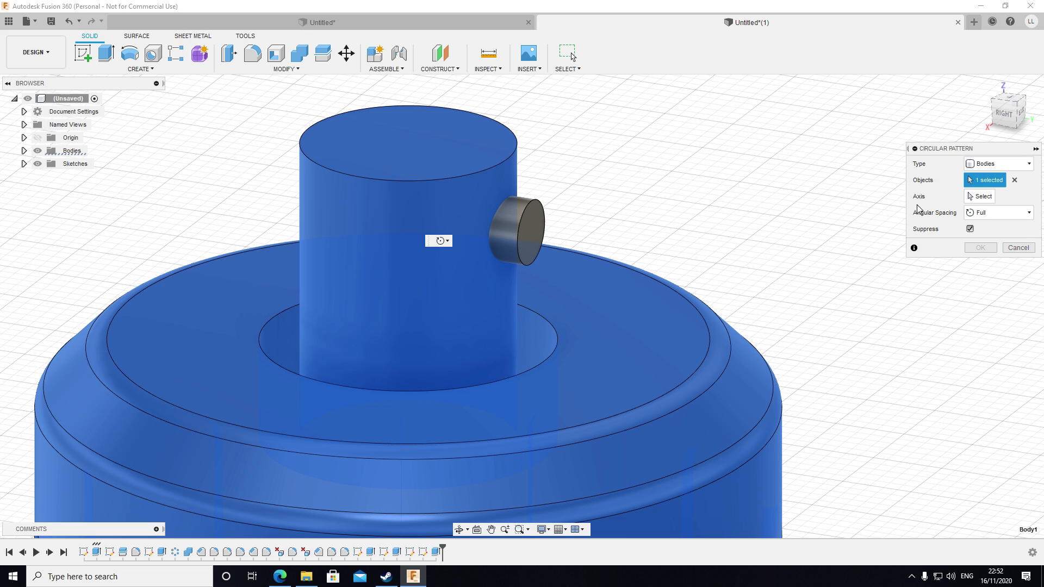
pyautogui.click(498, 165)
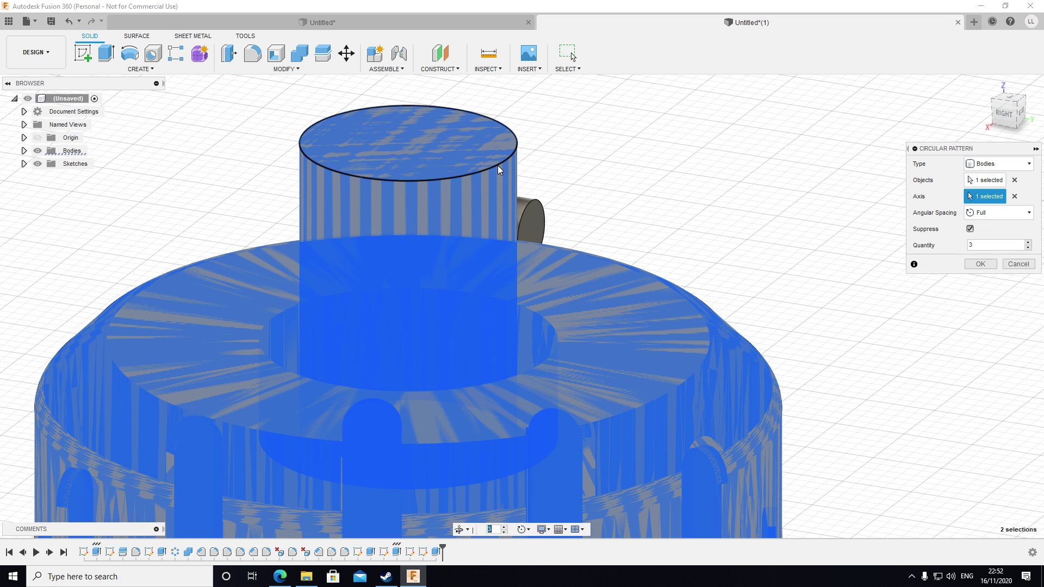
pyautogui.click(1018, 265)
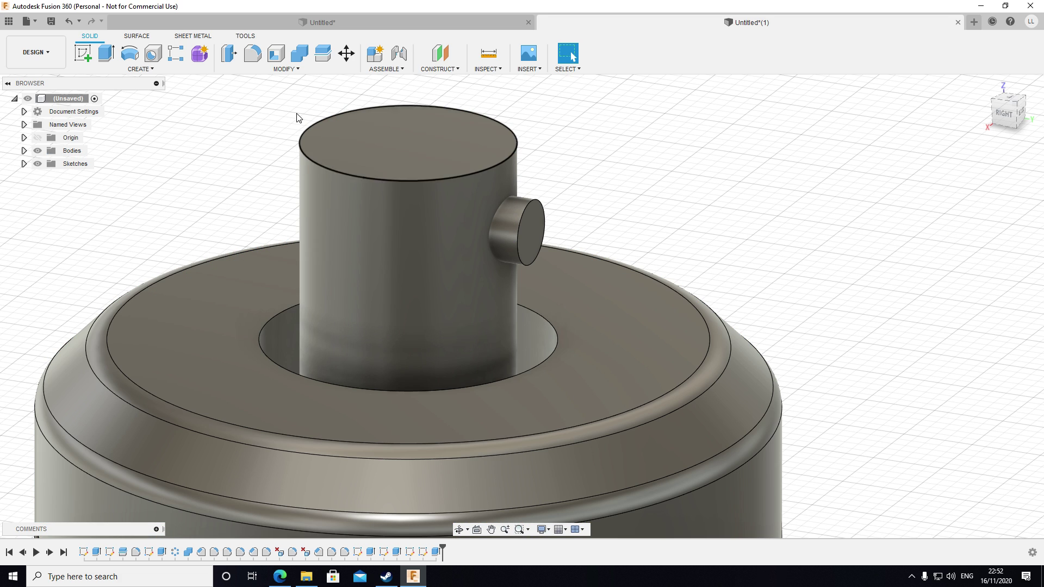
# Step: Create a full circular pattern of the small side cylinder body around the pin's axis with a quantity of 5
pyautogui.click(141, 69)
pyautogui.moveTo(163, 310)
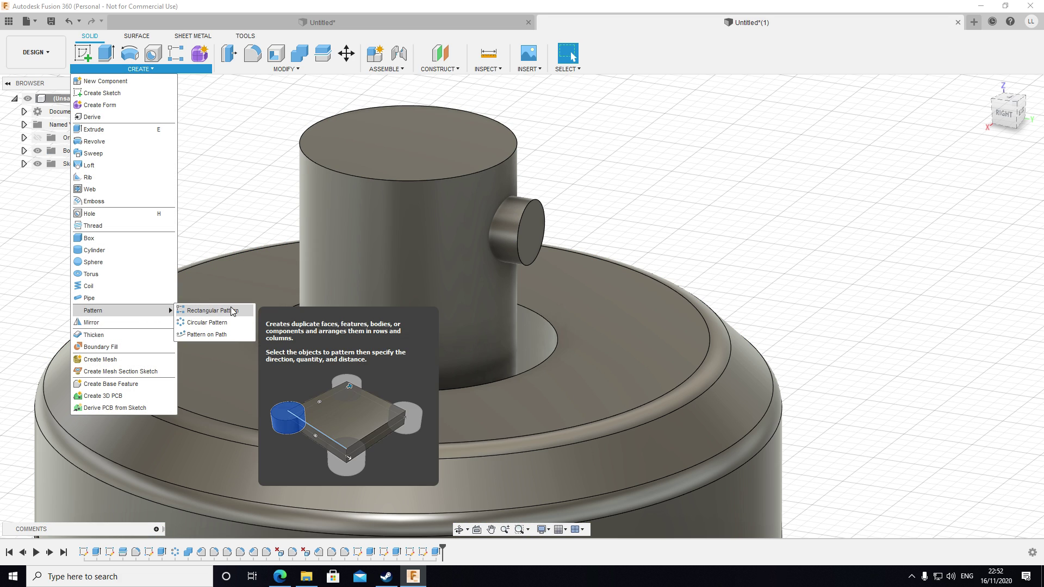
pyautogui.click(234, 321)
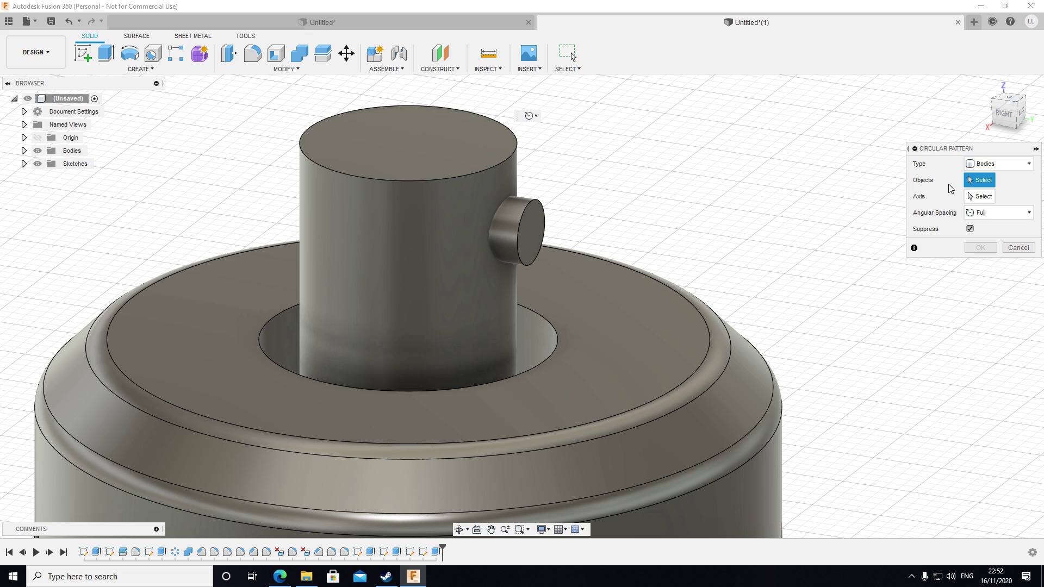
pyautogui.click(520, 233)
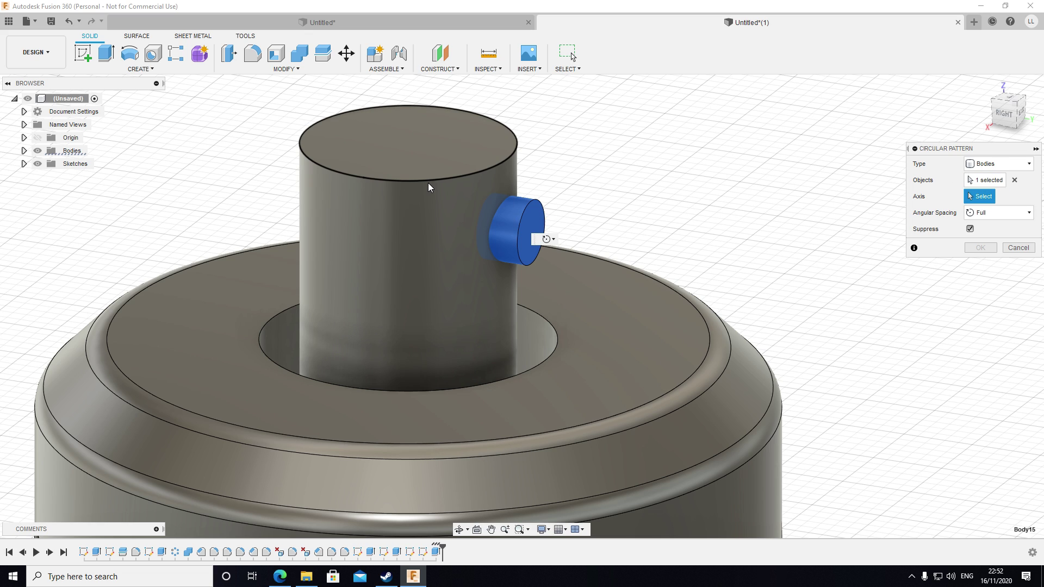
pyautogui.click(381, 181)
pyautogui.click(1030, 242)
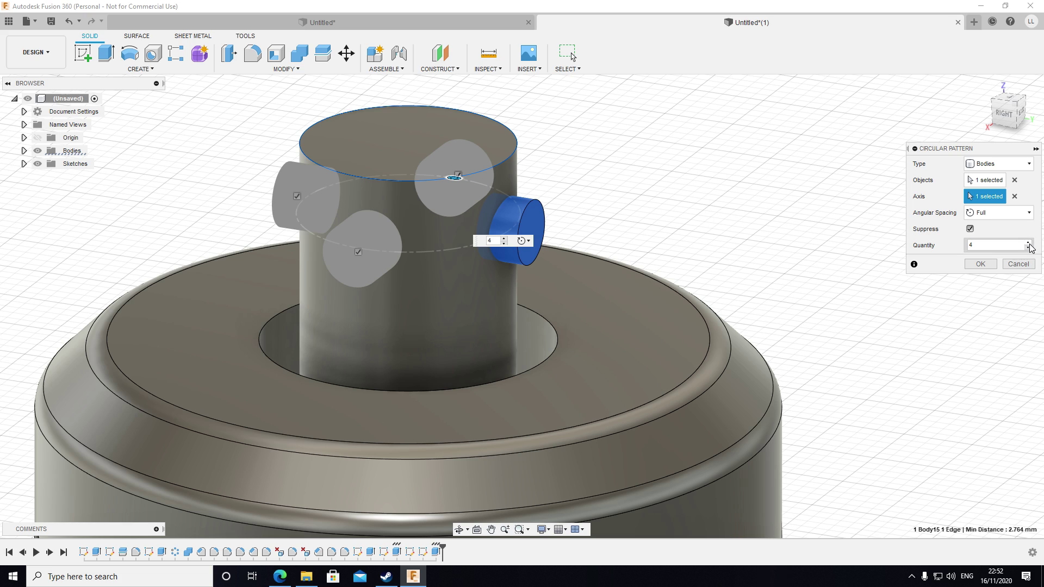
pyautogui.click(1030, 243)
pyautogui.click(979, 265)
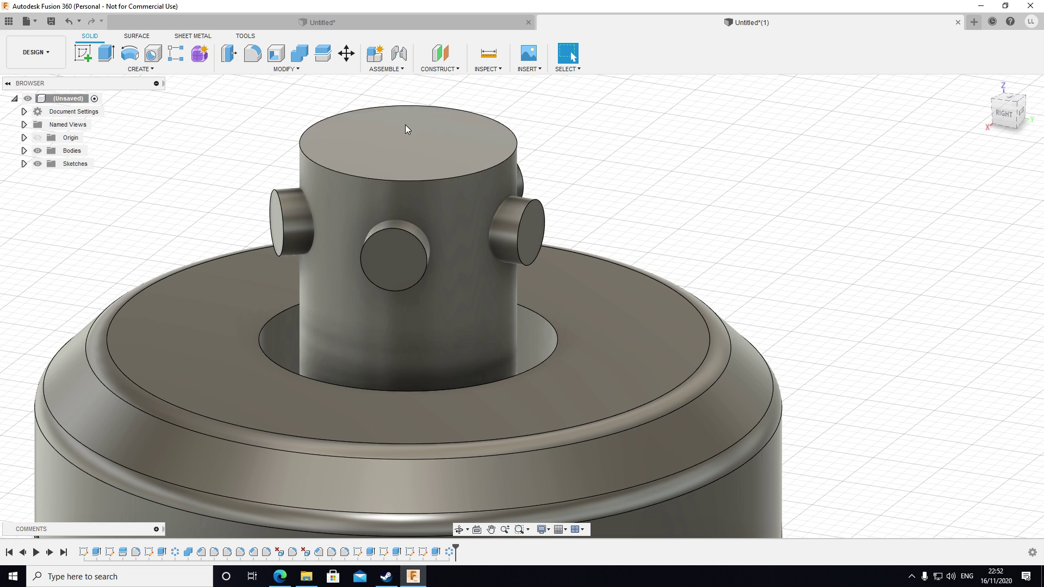
# Step: Combine with the Cut operation, using the main body as target and all five small side cylinders as tool bodies, to recess round pockets into the pin
pyautogui.click(299, 53)
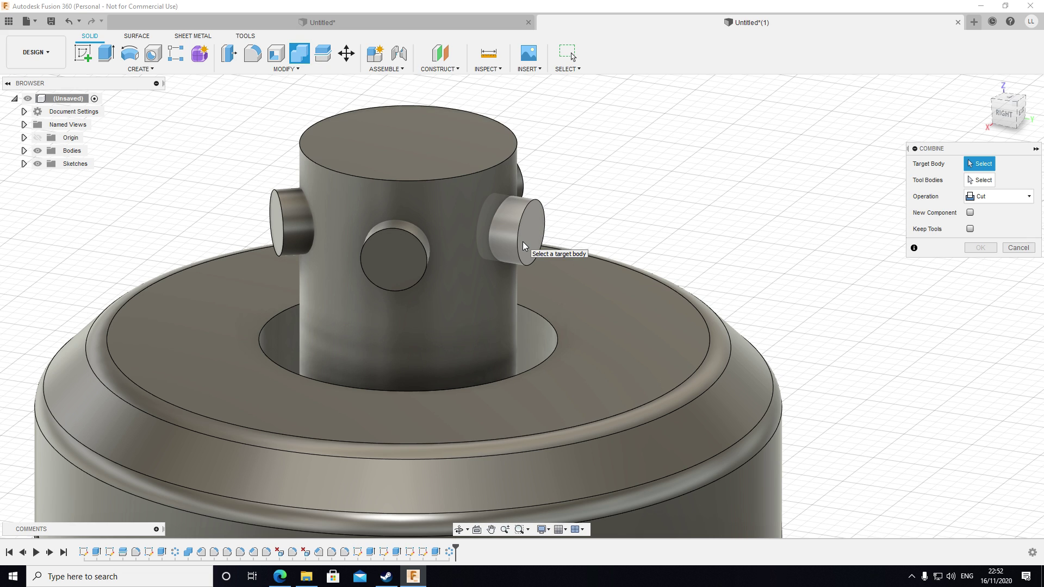
pyautogui.click(523, 242)
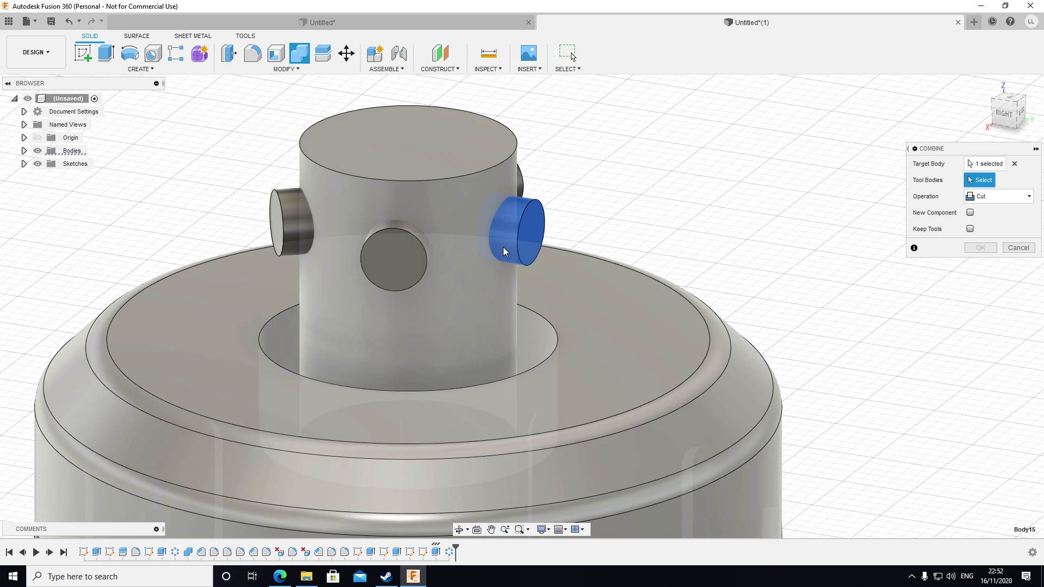
pyautogui.click(391, 262)
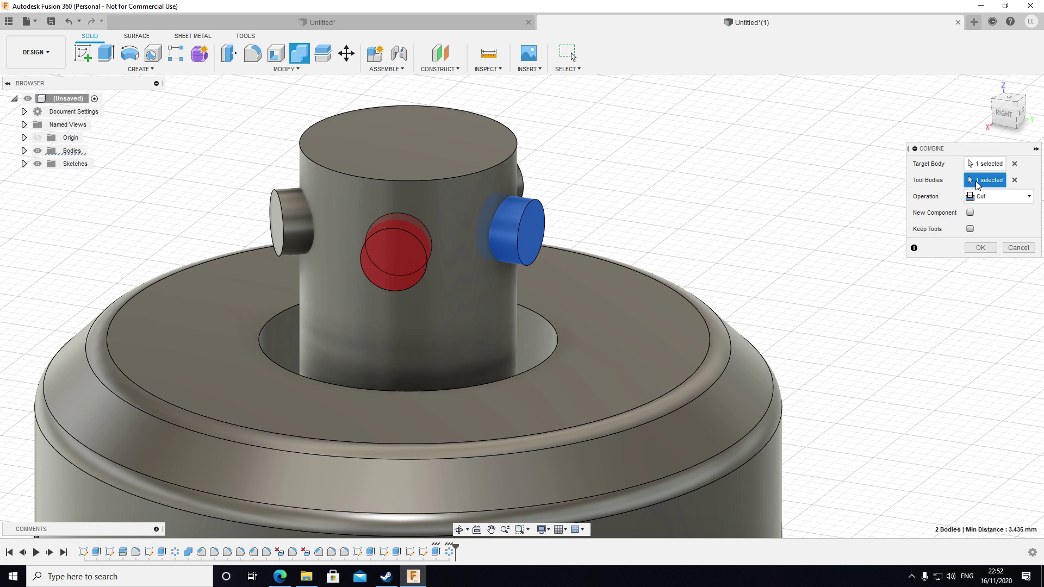
pyautogui.click(1015, 164)
pyautogui.click(1015, 180)
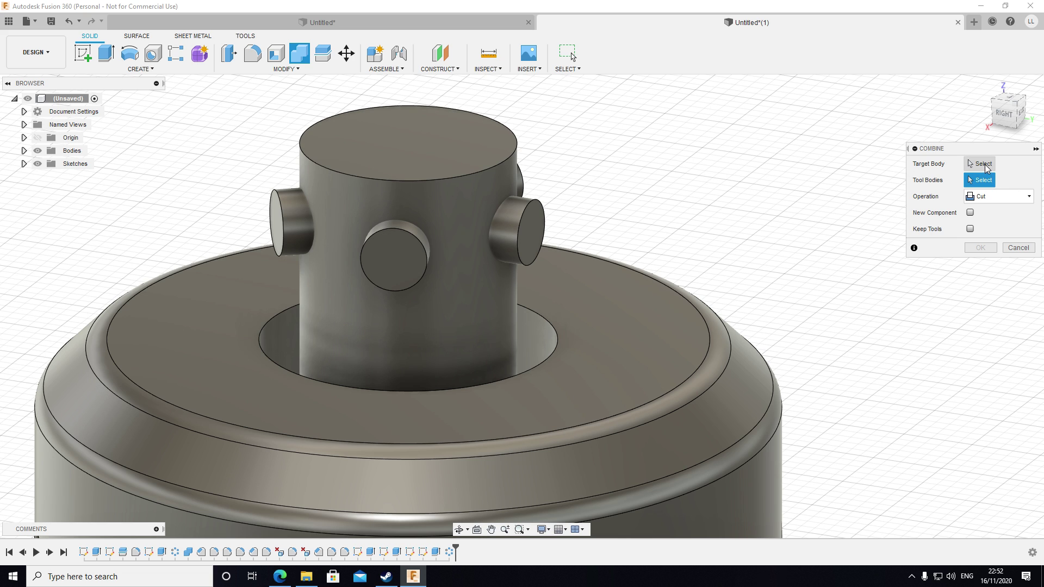
pyautogui.click(983, 163)
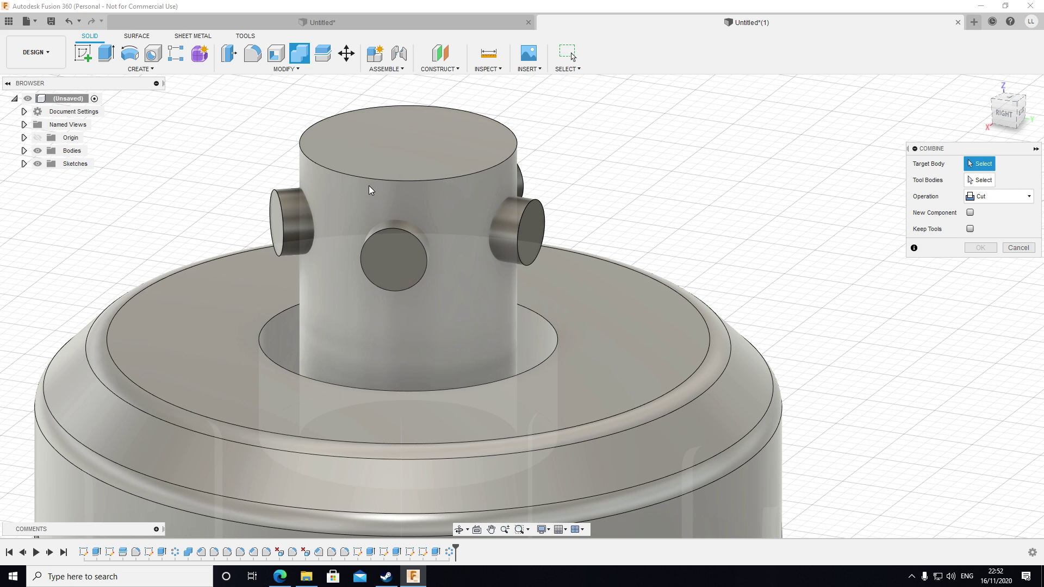
pyautogui.click(369, 185)
pyautogui.click(497, 237)
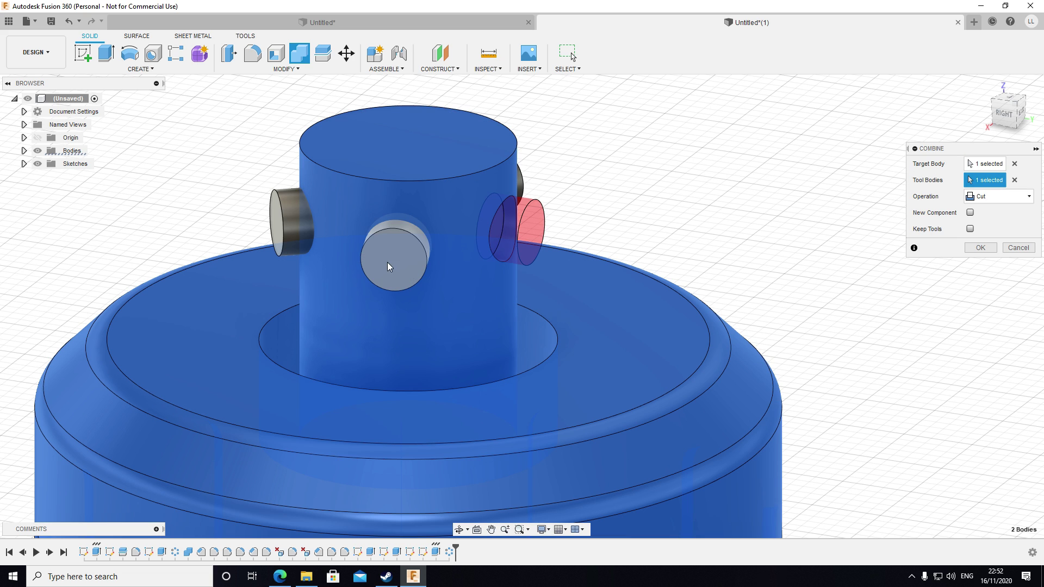
pyautogui.click(386, 263)
pyautogui.click(302, 231)
pyautogui.keyDown('shift'); pyautogui.moveTo(302, 230); pyautogui.dragTo(357, 198, button='middle'); pyautogui.keyUp('shift')
pyautogui.click(357, 197)
pyautogui.click(280, 164)
pyautogui.keyDown('shift'); pyautogui.moveTo(254, 174); pyautogui.dragTo(418, 229, button='middle'); pyautogui.keyUp('shift')
pyautogui.click(980, 248)
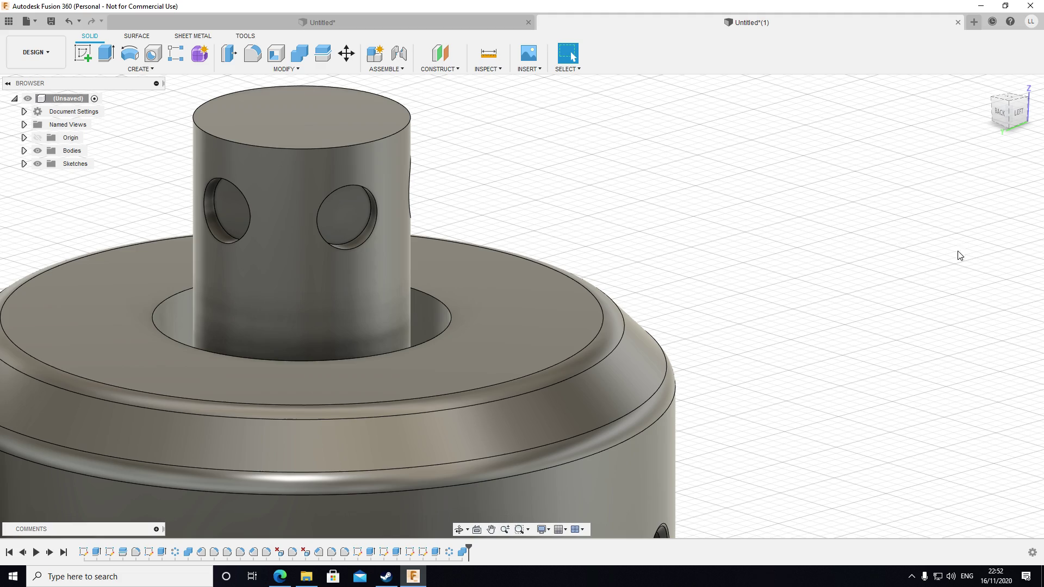
pyautogui.keyDown('shift'); pyautogui.moveTo(730, 220); pyautogui.dragTo(610, 227, button='middle'); pyautogui.keyUp('shift')
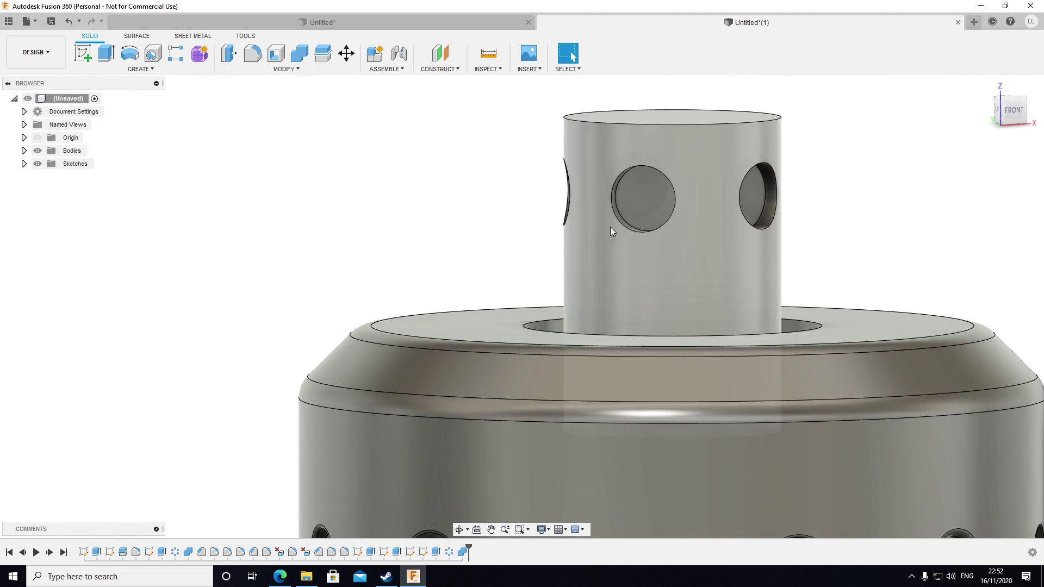
# Step: Fillet the top circular edge of the central pin with a constant radius
pyautogui.keyDown('shift'); pyautogui.moveTo(831, 221); pyautogui.dragTo(620, 256, button='middle'); pyautogui.keyUp('shift')
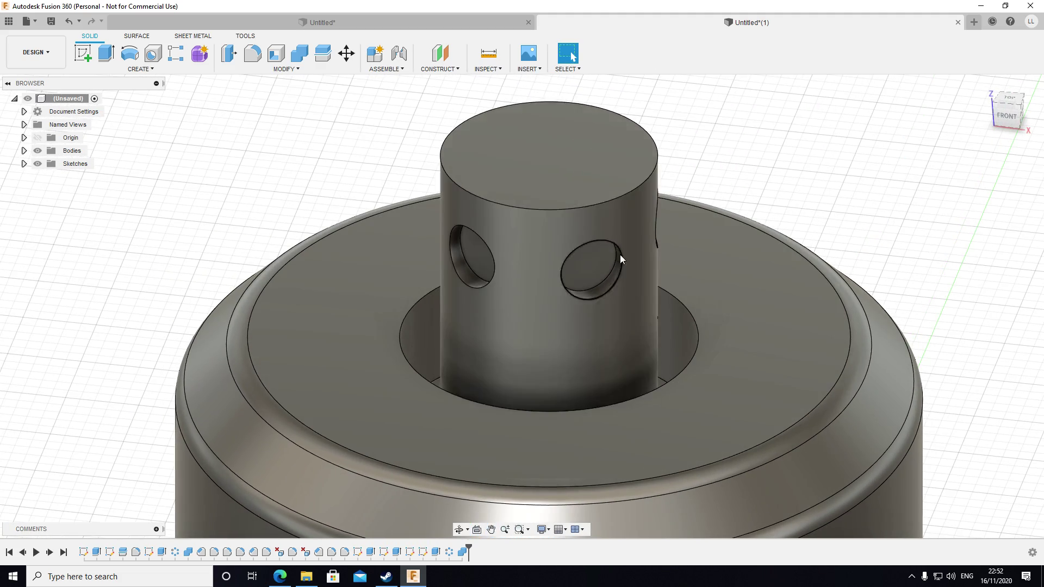
pyautogui.press('f')
pyautogui.click(596, 208)
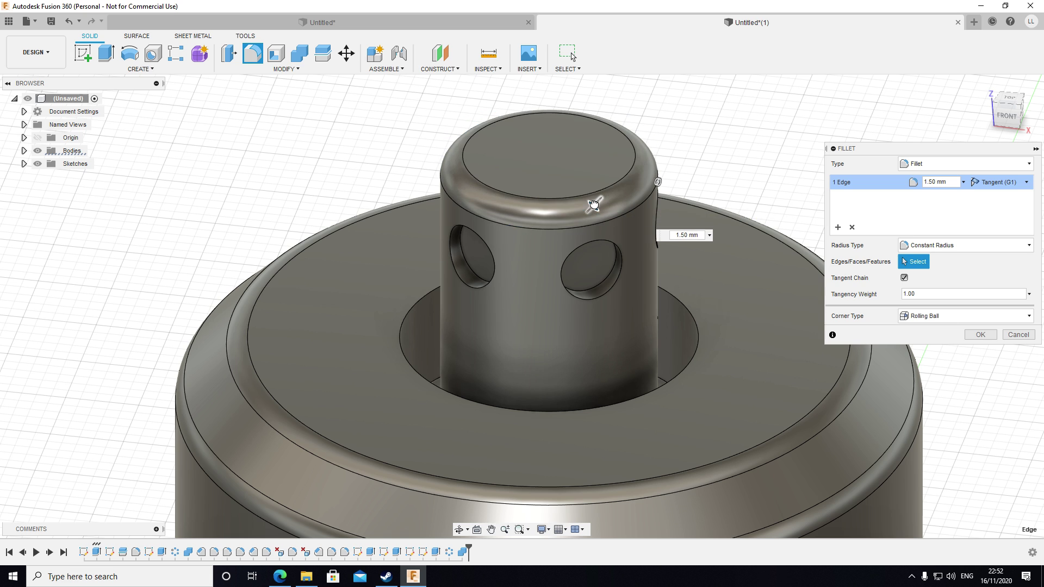
pyautogui.click(981, 334)
# Step: Chamfer the outer edges of two neighbouring round recesses on the pin with an equal distance of 0.50 mm
pyautogui.scroll(4, 648, 271)
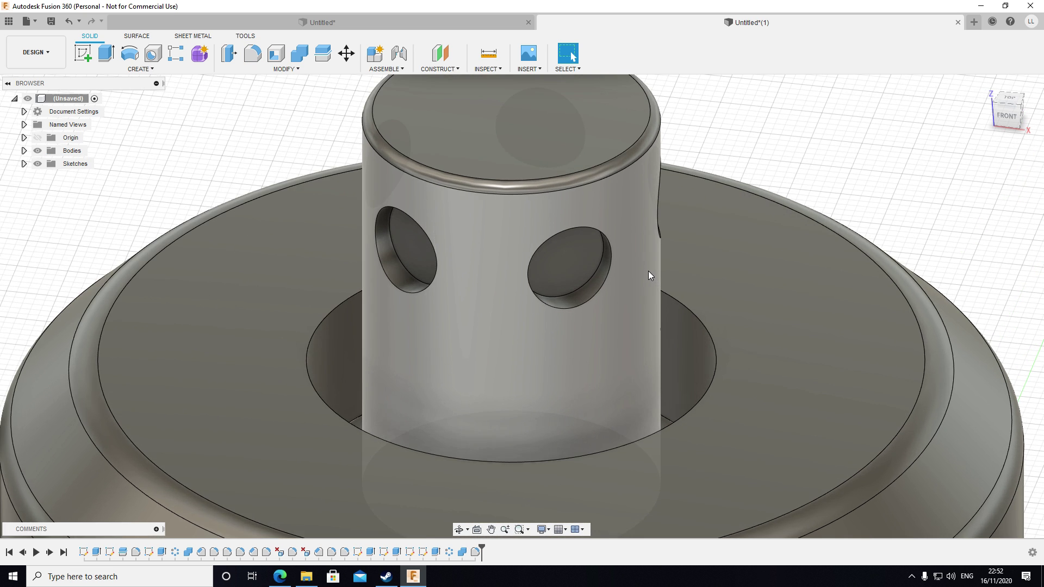
pyautogui.scroll(3, 626, 261)
pyautogui.click(600, 249)
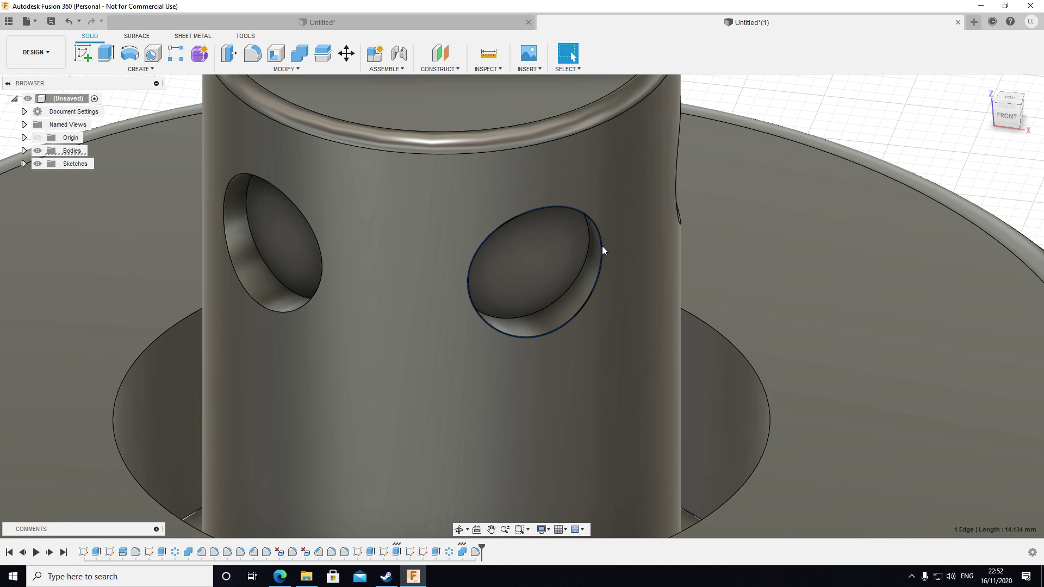
pyautogui.keyDown('ctrl'); pyautogui.click(321, 259); pyautogui.keyUp('ctrl')
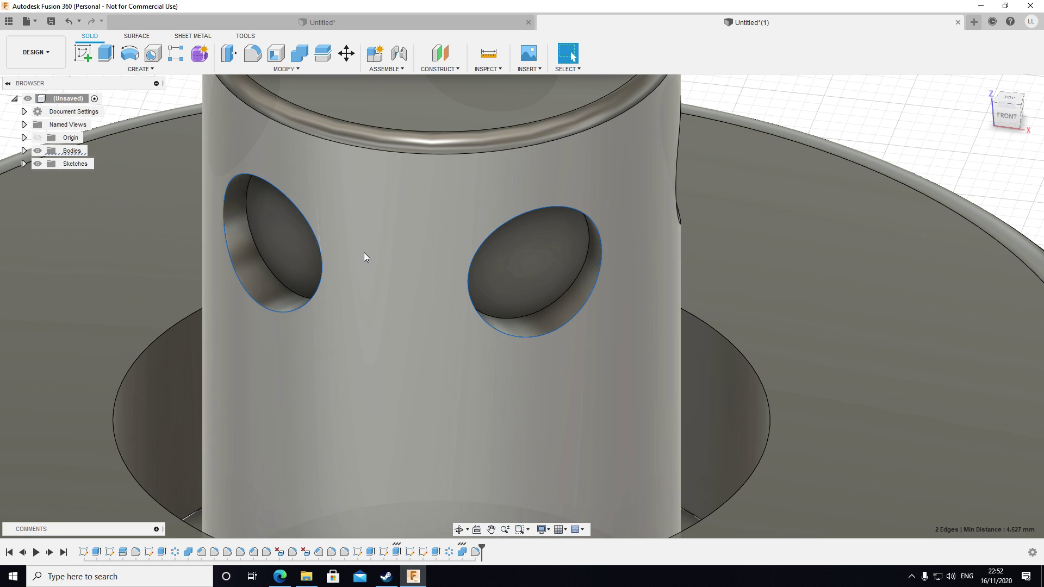
pyautogui.press('c')
pyautogui.moveTo(315, 262); pyautogui.dragTo(326, 258)
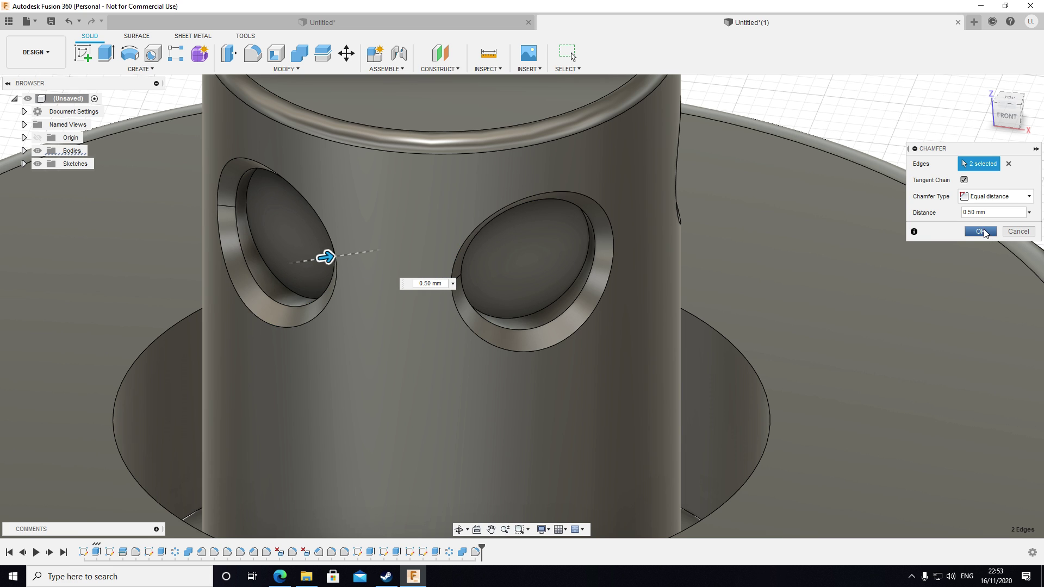
pyautogui.click(981, 232)
# Step: Fillet the inner floor edges of the two chamfered recesses using the Chord Length radius type at 0.354 mm
pyautogui.click(555, 302)
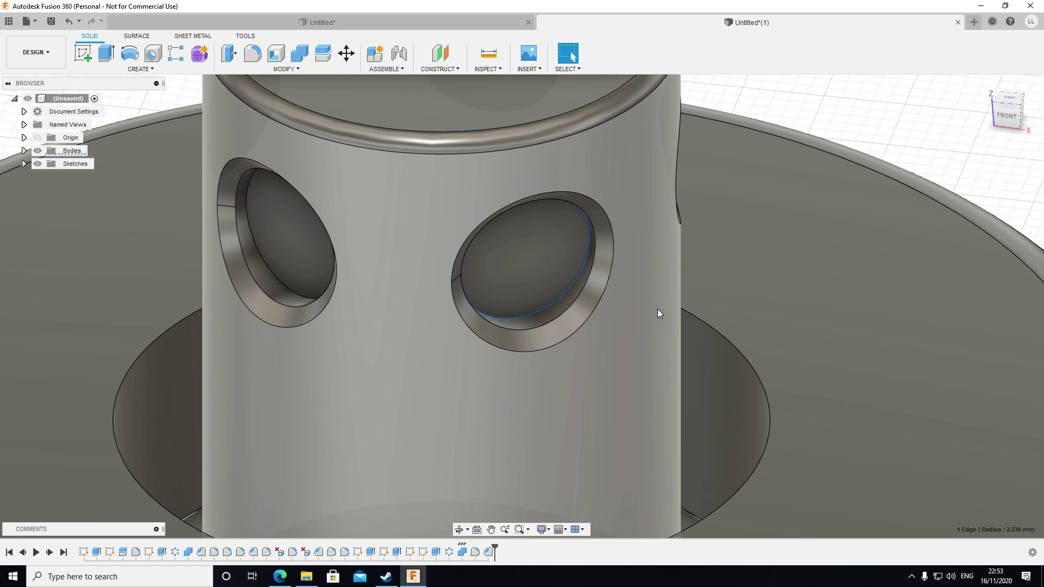
pyautogui.keyDown('ctrl'); pyautogui.click(279, 283); pyautogui.keyUp('ctrl')
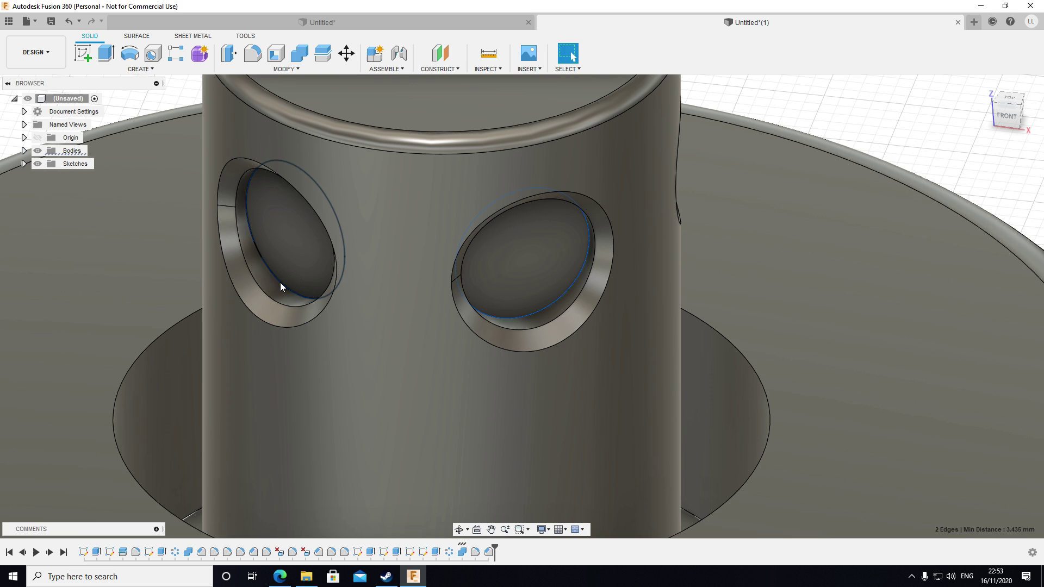
pyautogui.press('f')
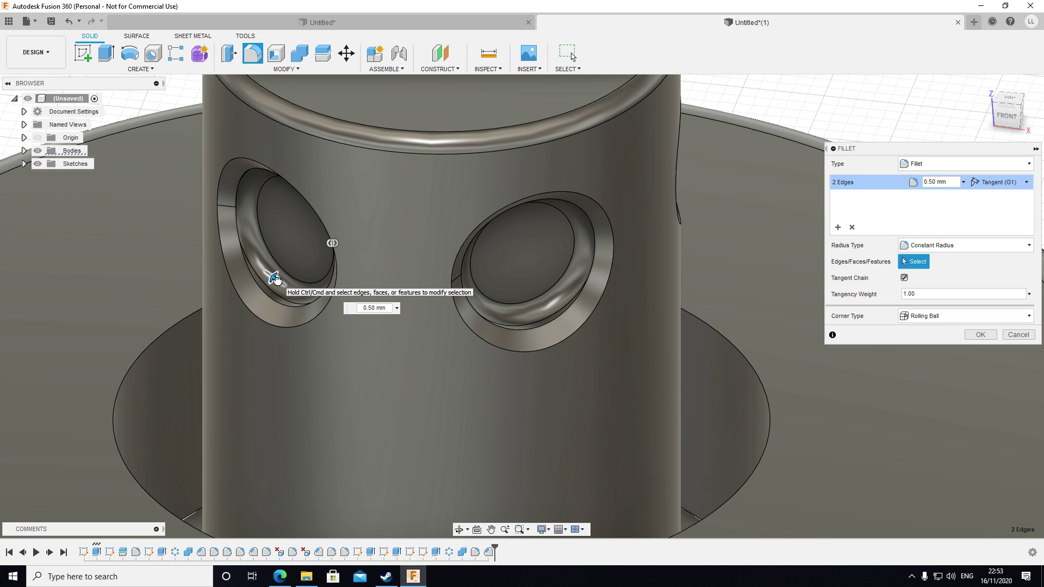
pyautogui.moveTo(278, 280); pyautogui.dragTo(279, 282)
pyautogui.keyDown('shift'); pyautogui.moveTo(702, 327); pyautogui.dragTo(658, 305, button='middle'); pyautogui.keyUp('shift')
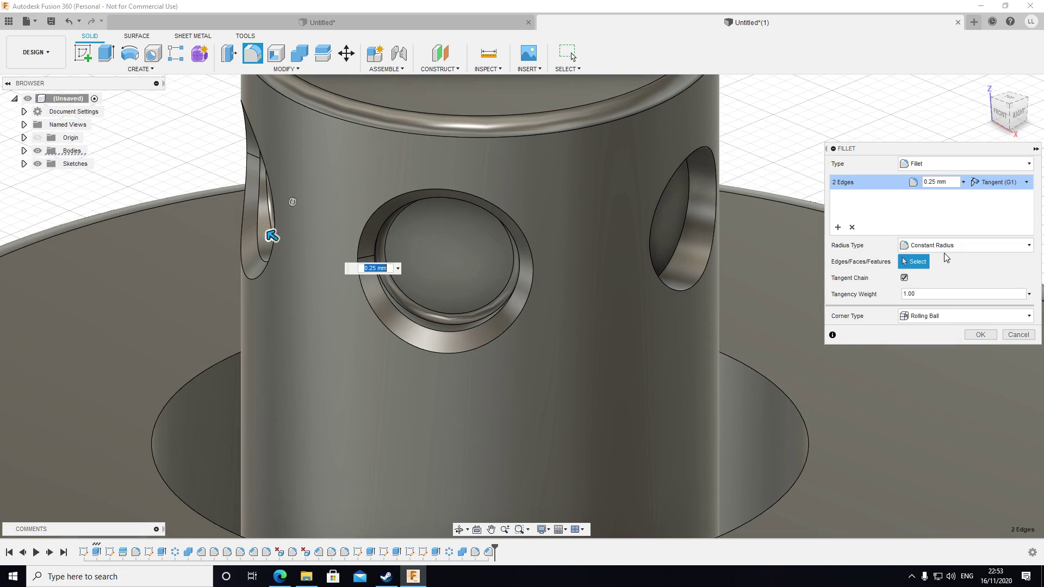
pyautogui.click(947, 246)
pyautogui.click(949, 267)
pyautogui.keyDown('shift'); pyautogui.moveTo(501, 300); pyautogui.dragTo(575, 296, button='middle'); pyautogui.keyUp('shift')
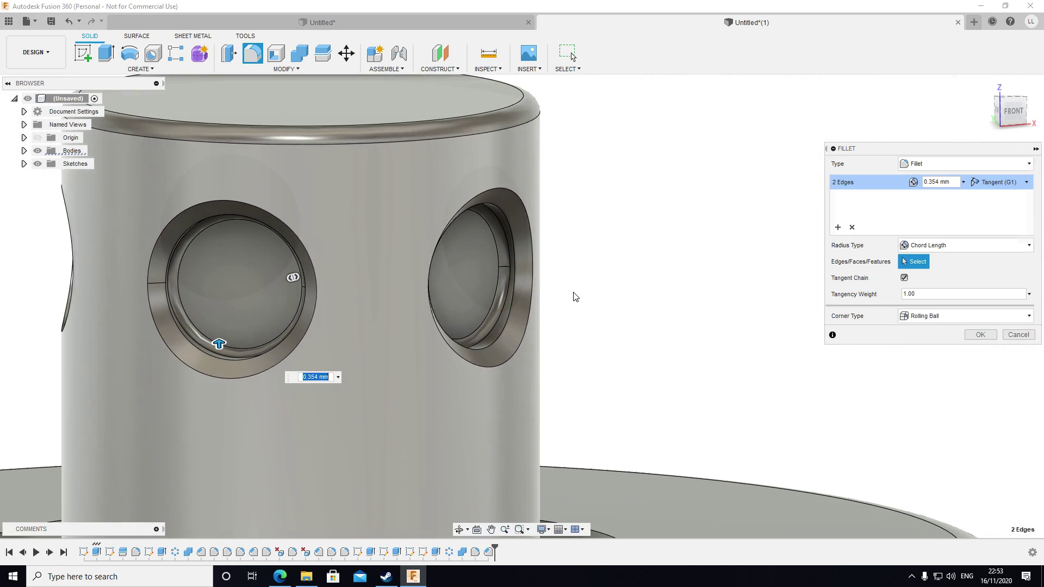
pyautogui.press('Return')
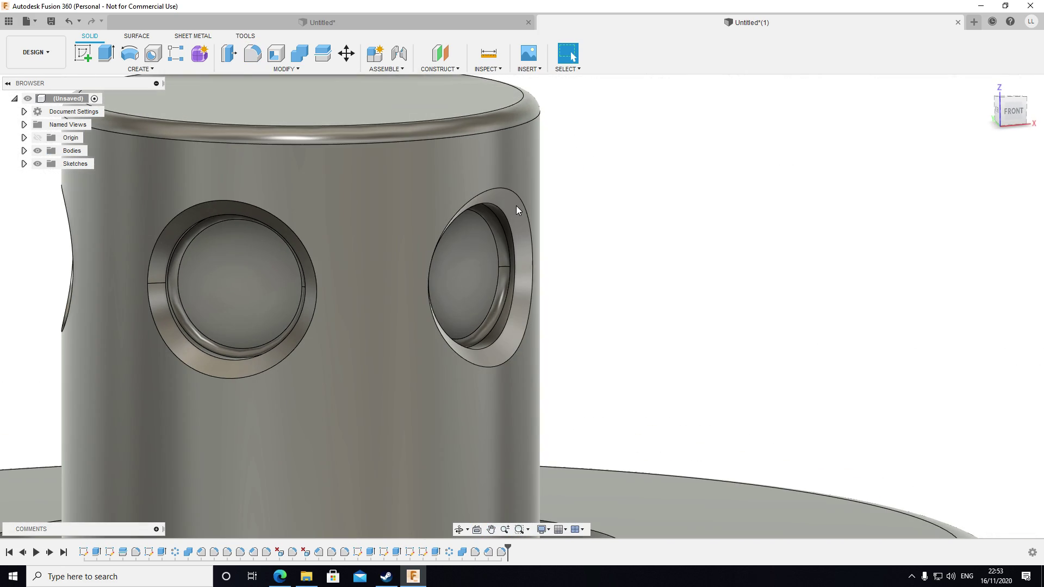
# Step: Examine the pin's finished recesses and the slotted cylindrical body below from several distances
pyautogui.scroll(-8, 517, 206)
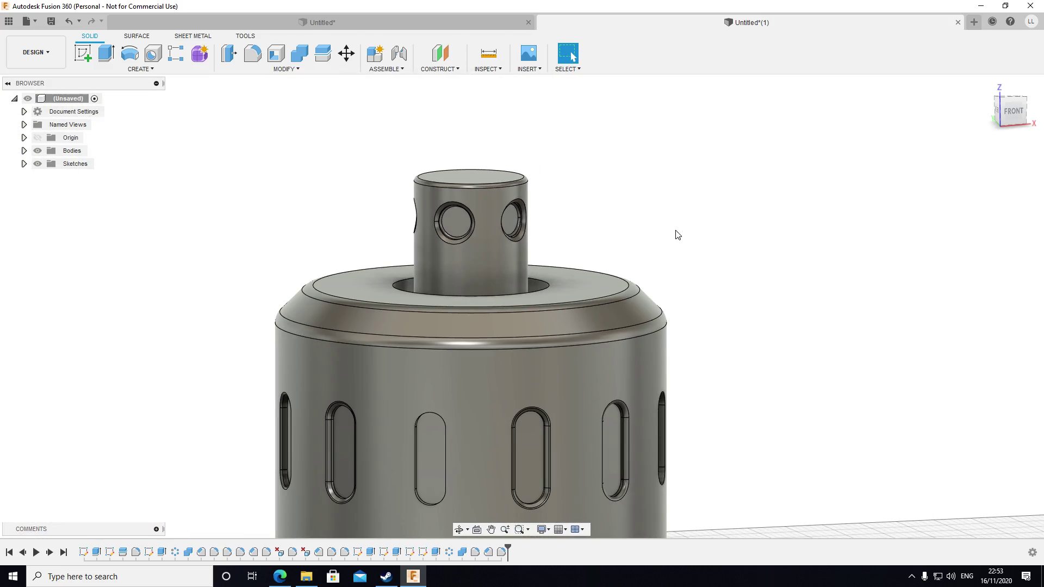
pyautogui.scroll(-3, 677, 234)
pyautogui.scroll(-3, 785, 294)
pyautogui.keyDown('shift'); pyautogui.moveTo(723, 259); pyautogui.dragTo(661, 263, button='middle'); pyautogui.keyUp('shift')
pyautogui.scroll(-2, 713, 282)
pyautogui.scroll(5, 717, 281)
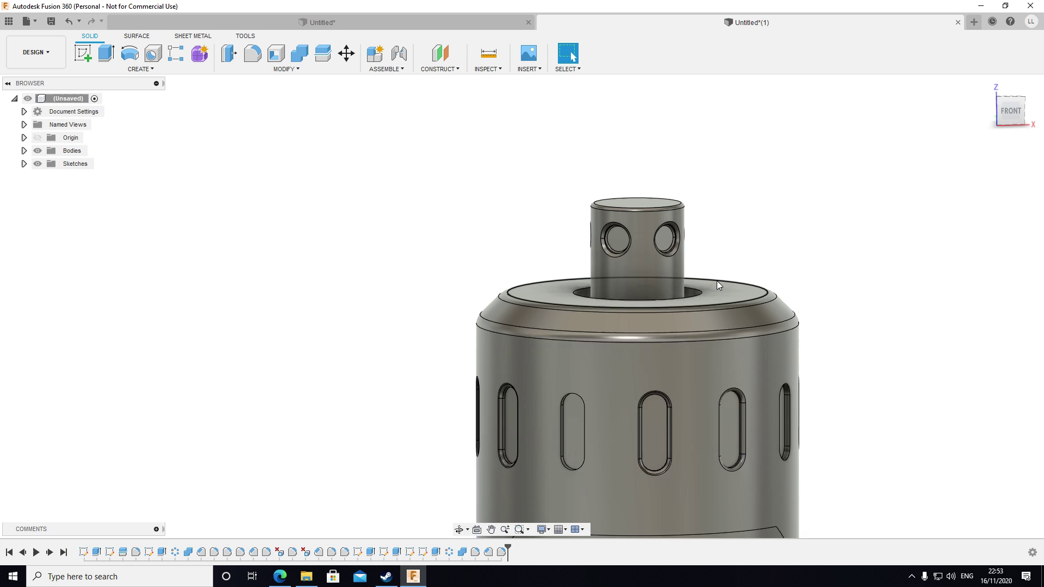
pyautogui.scroll(6, 717, 281)
pyautogui.moveTo(746, 274); pyautogui.dragTo(680, 251, button='middle')
pyautogui.scroll(2, 741, 260)
pyautogui.scroll(-1, 740, 260)
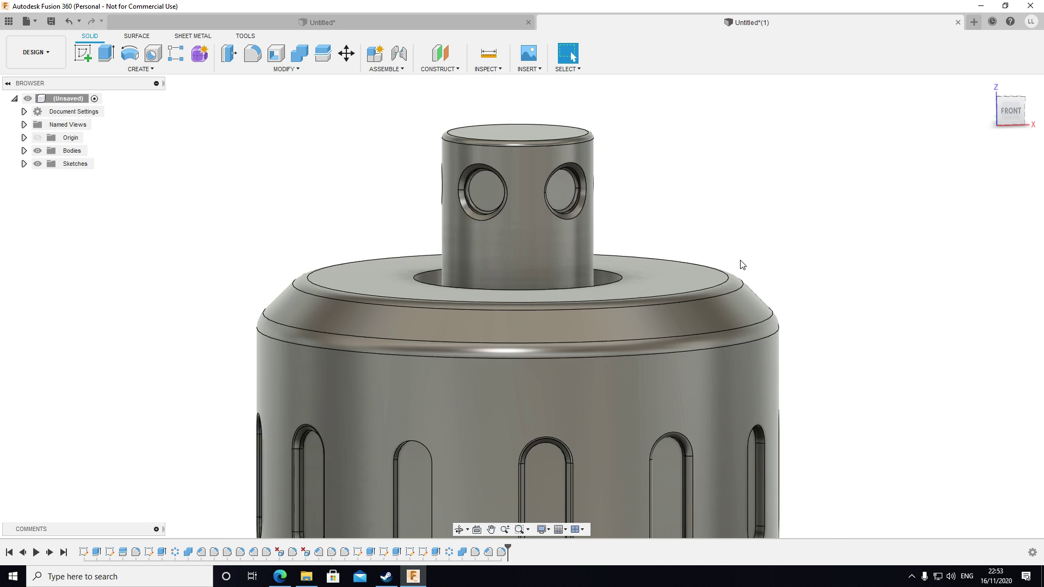
pyautogui.scroll(-5, 751, 263)
pyautogui.scroll(2, 759, 261)
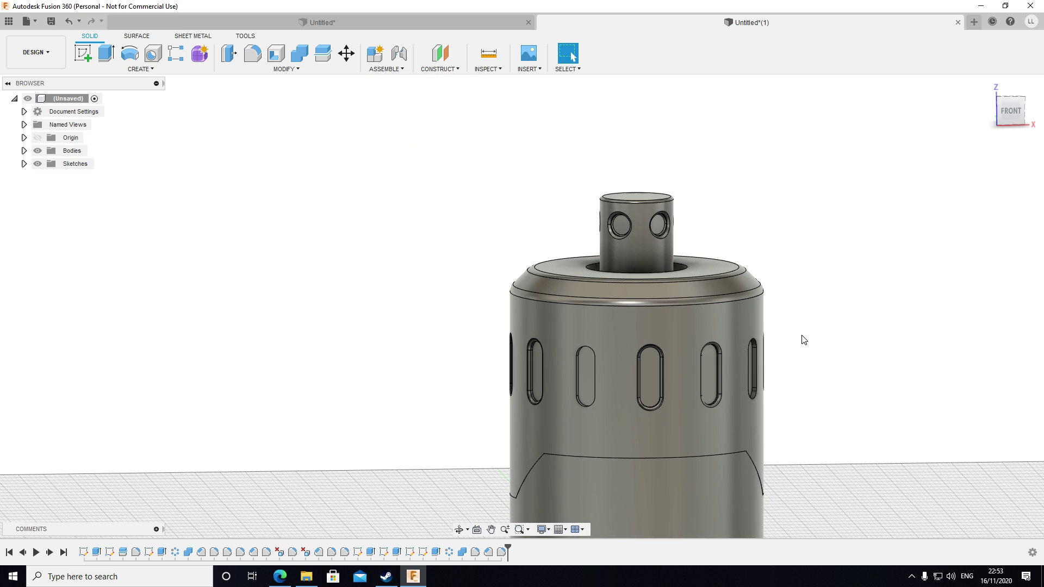
pyautogui.scroll(2, 799, 325)
pyautogui.scroll(-4, 800, 325)
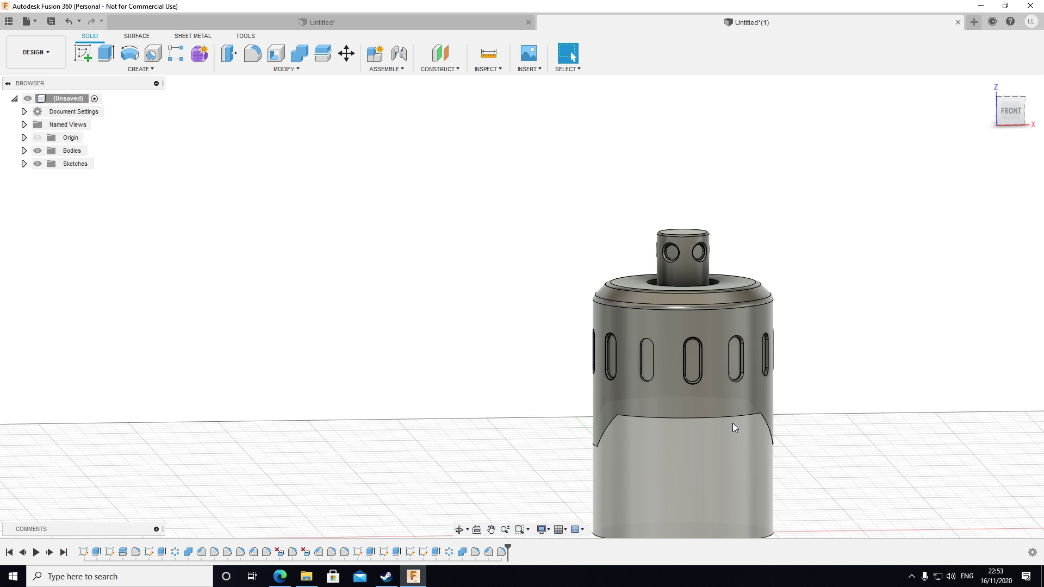
# Step: Start a new sketch on the front plane through the pin's axis
pyautogui.click(1013, 116)
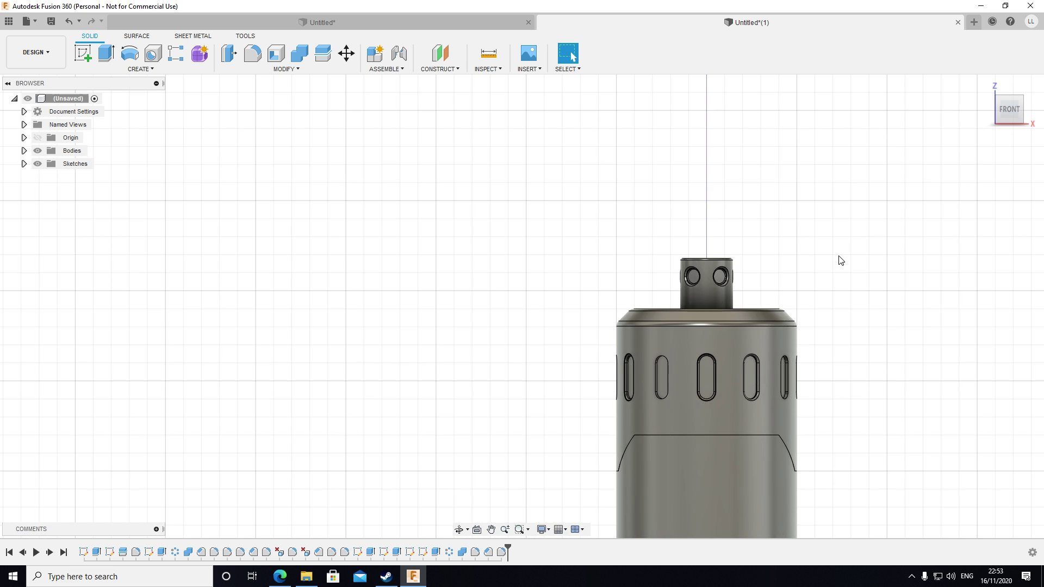
pyautogui.scroll(6, 840, 261)
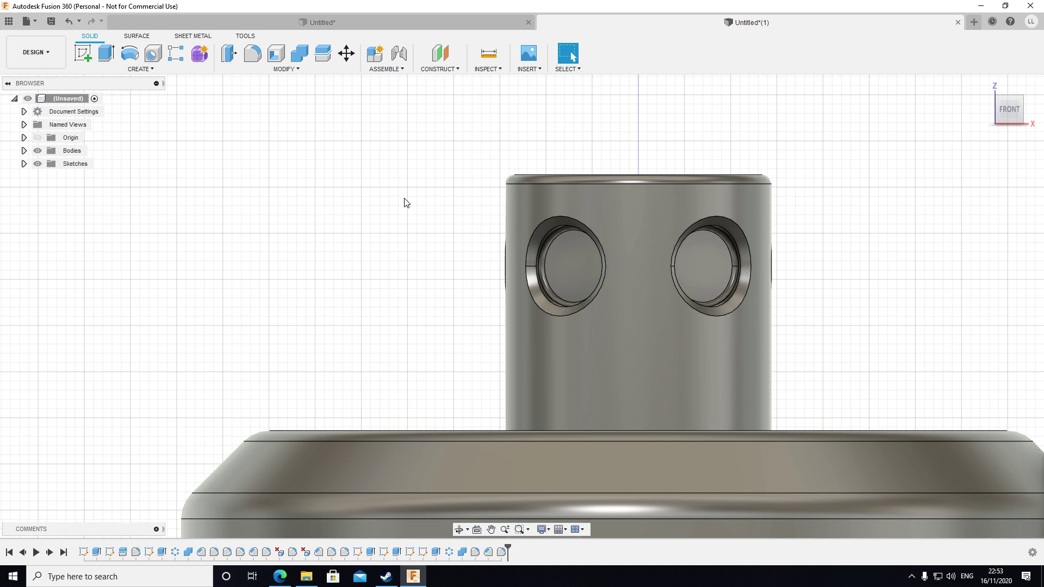
pyautogui.click(84, 55)
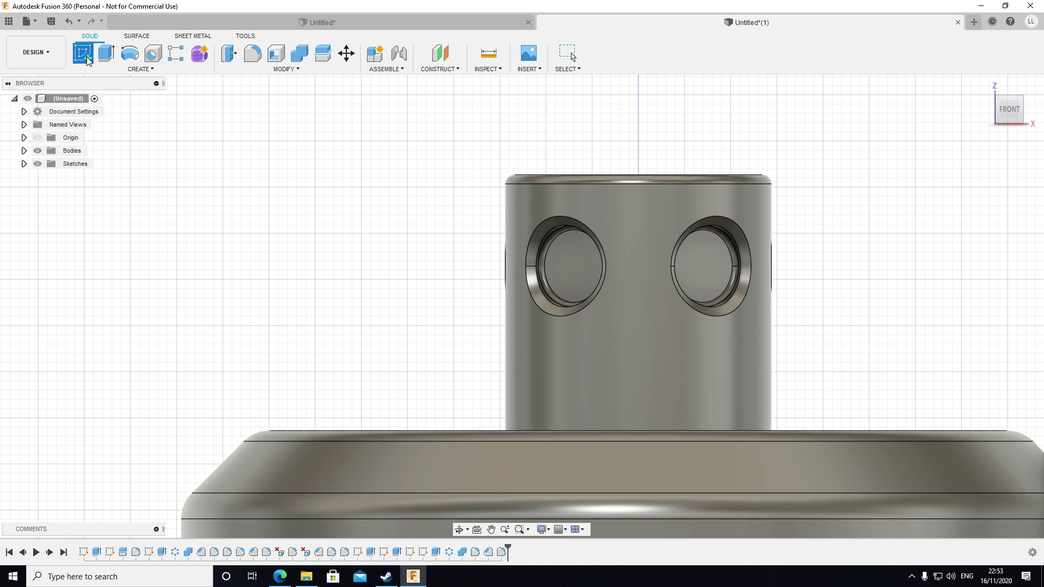
pyautogui.click(485, 242)
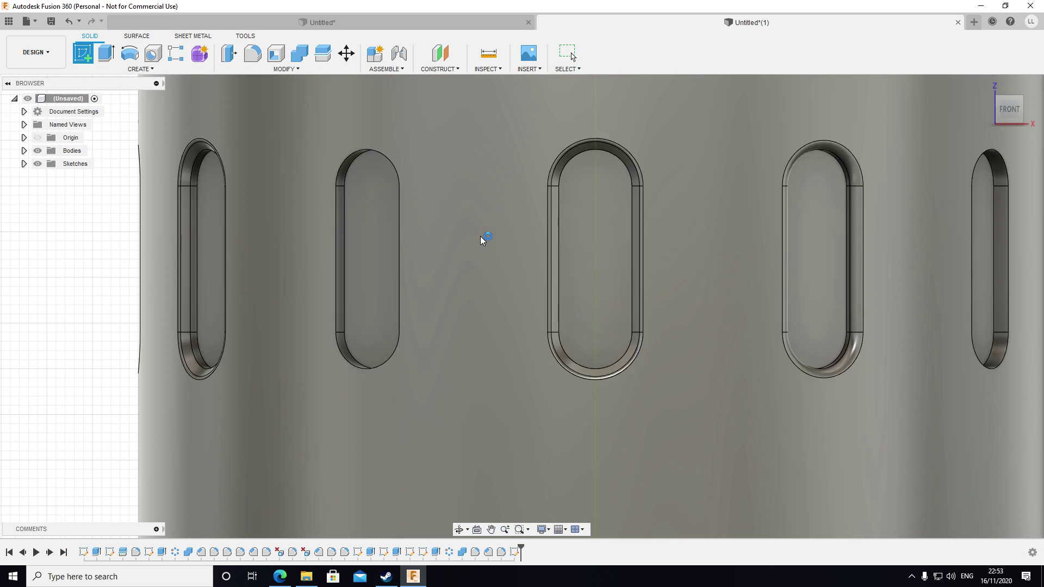
pyautogui.scroll(-2, 737, 228)
pyautogui.moveTo(737, 228); pyautogui.dragTo(596, 583, button='middle')
pyautogui.moveTo(581, 143); pyautogui.dragTo(559, 325, button='middle')
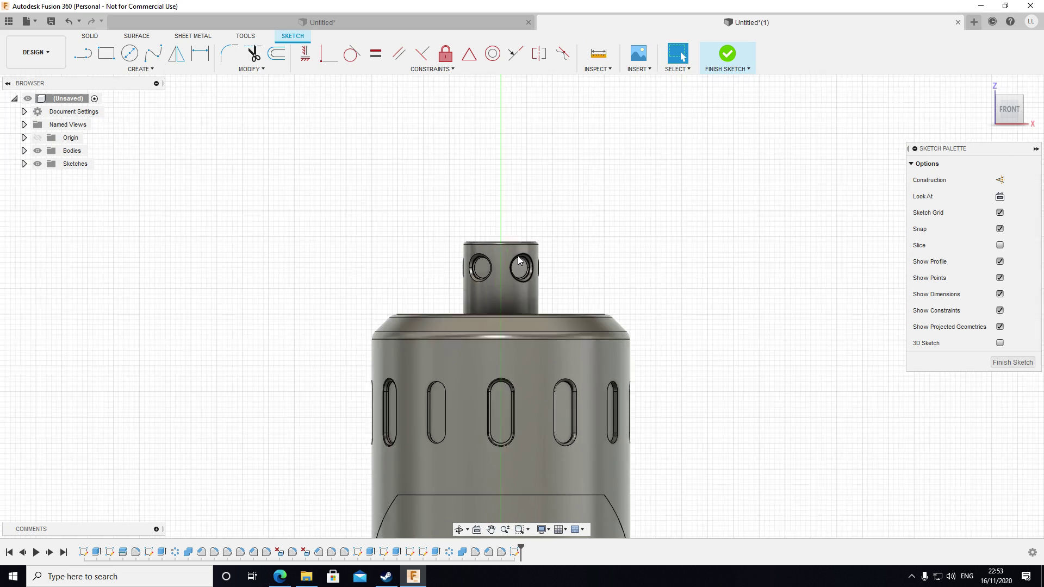
pyautogui.scroll(4, 514, 247)
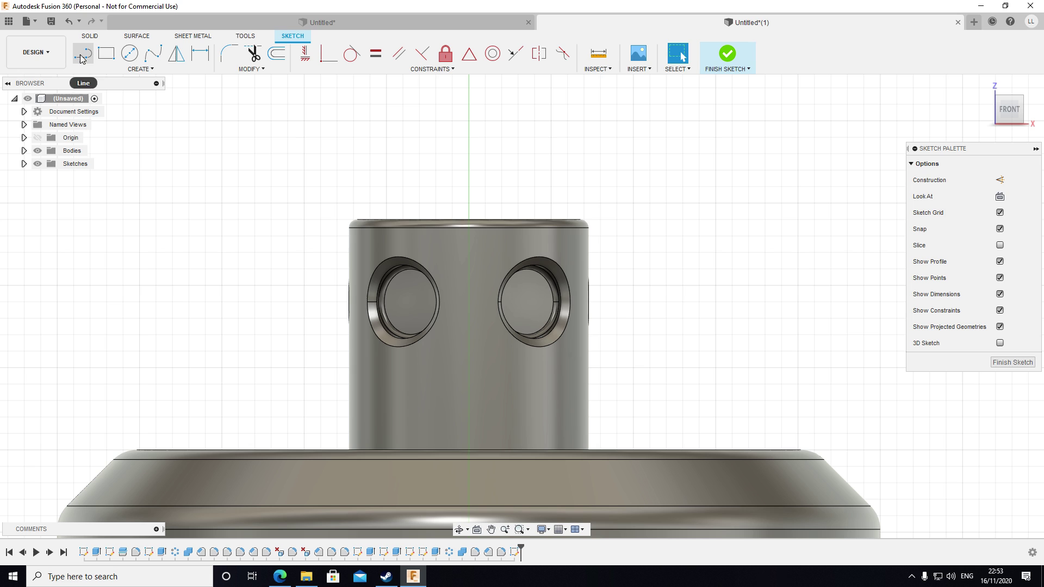
# Step: Sketch the left half of a notched profile above the recesses: a long horizontal line, a downward diagonal and a short horizontal ending on the pin's axis
pyautogui.click(82, 54)
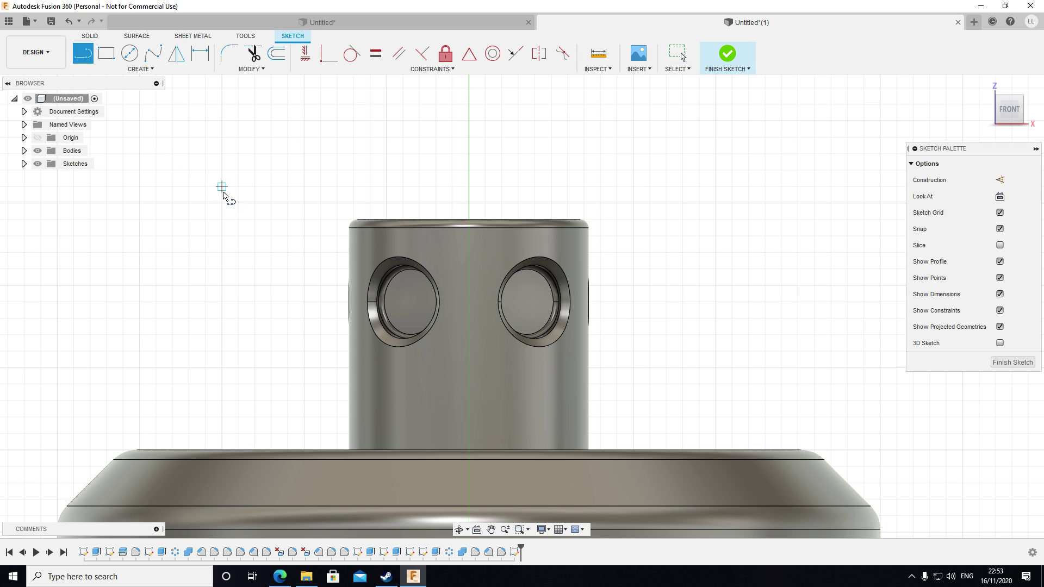
pyautogui.scroll(2, 272, 252)
pyautogui.click(258, 242)
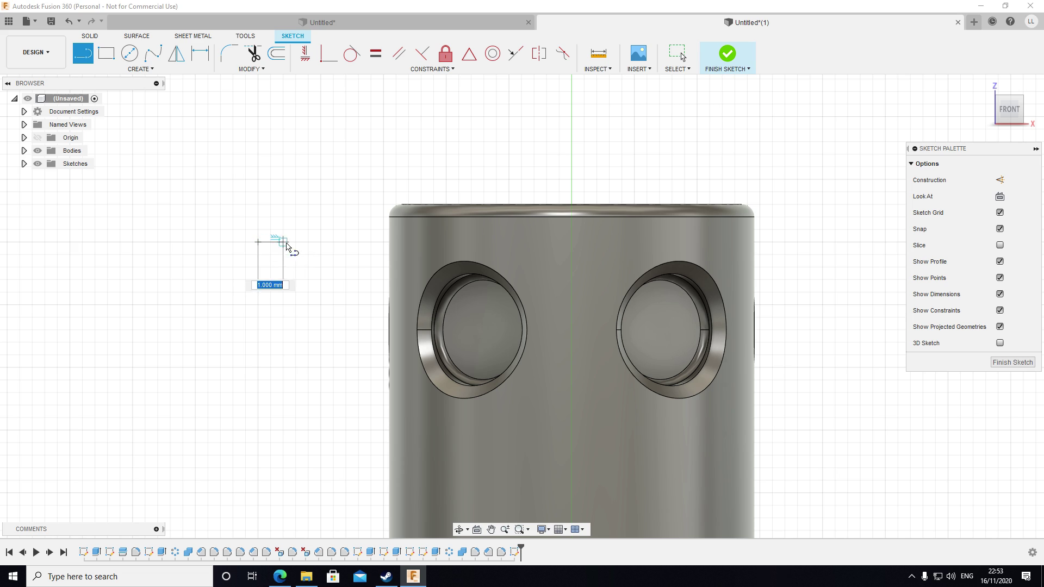
pyautogui.click(509, 243)
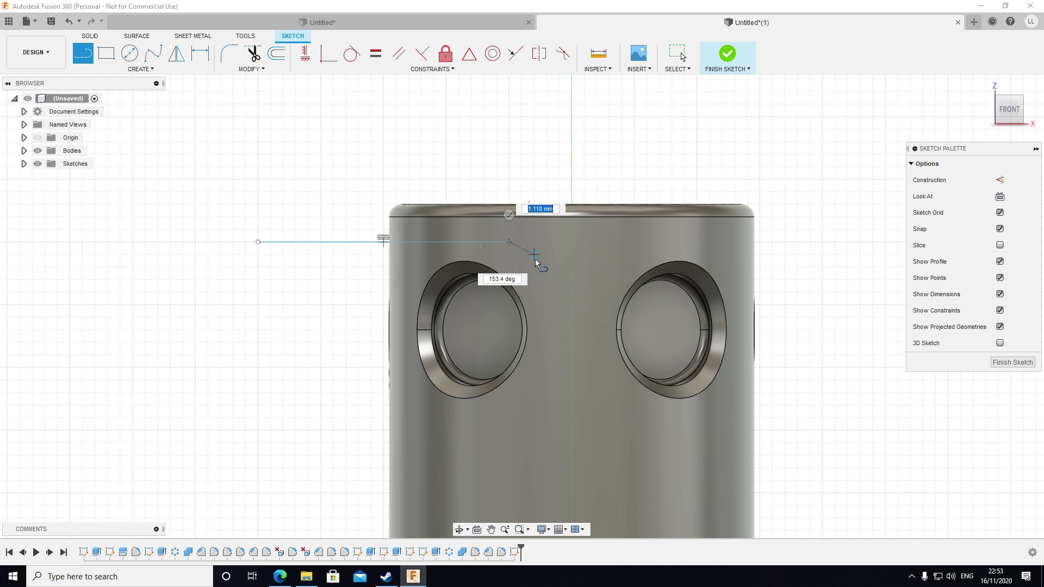
pyautogui.click(572, 278)
pyautogui.click(600, 281)
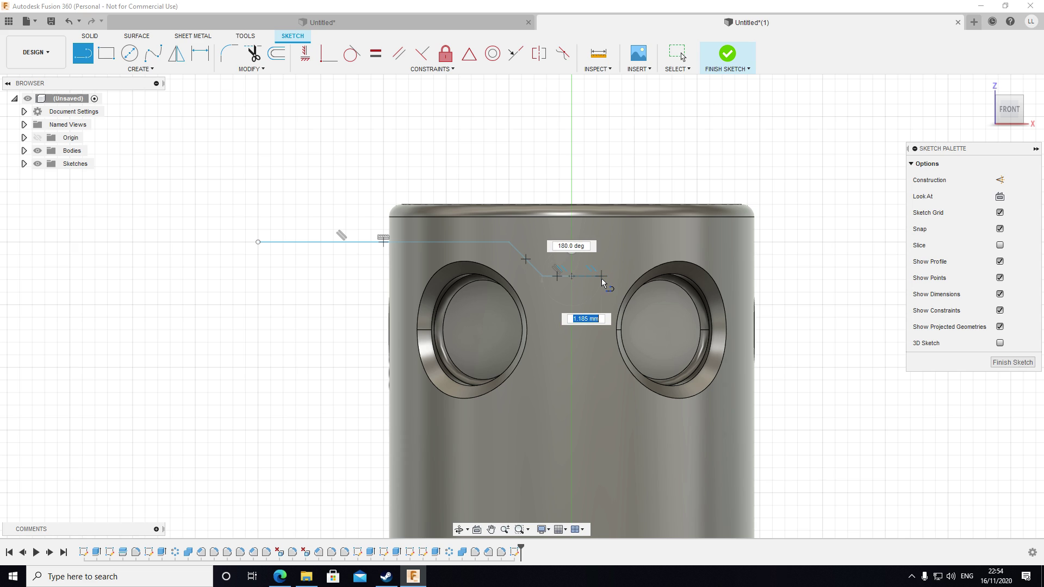
pyautogui.press('Escape')
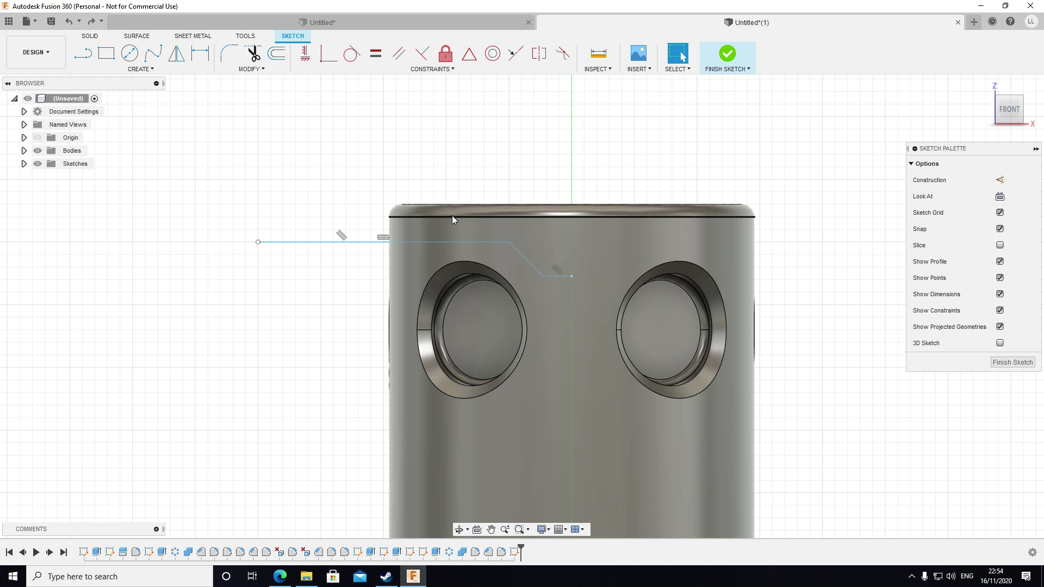
# Step: Continue the profile from the axis with a short horizontal, an upward diagonal and a horizontal line past the pin's right side, and finish the sketch
pyautogui.click(83, 53)
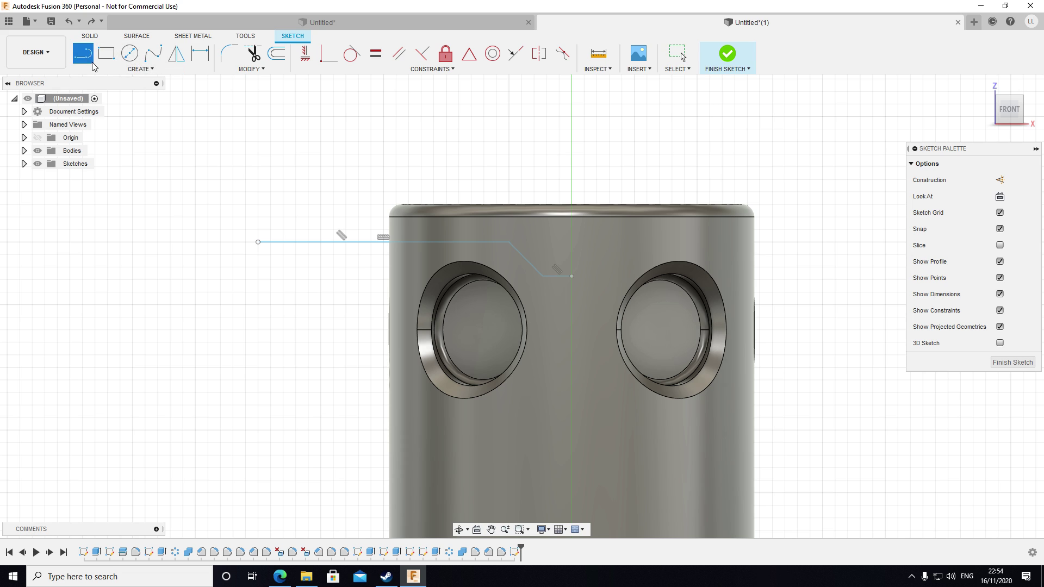
pyautogui.click(572, 277)
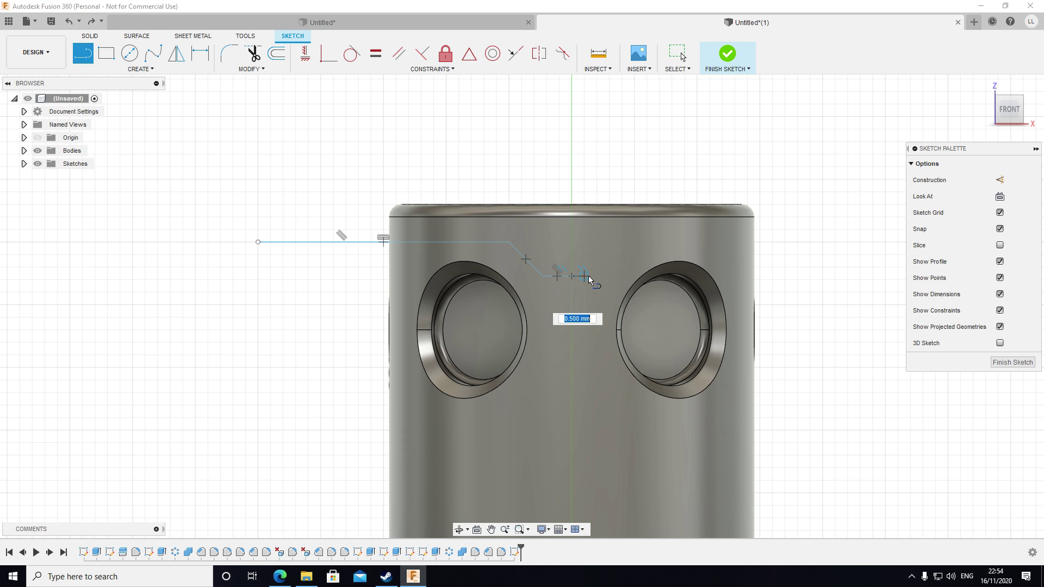
pyautogui.click(632, 245)
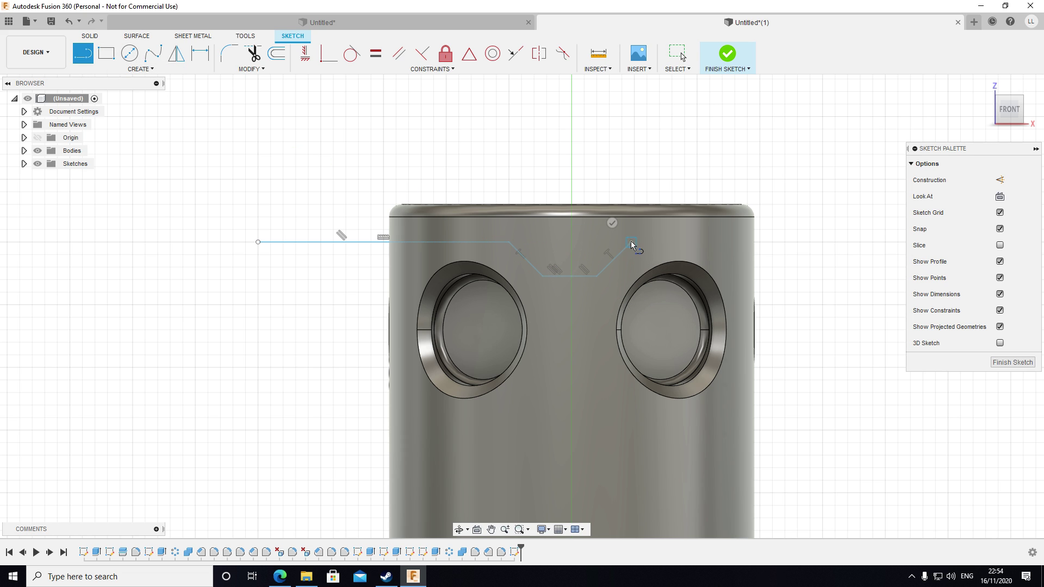
pyautogui.click(784, 242)
pyautogui.press('Escape')
pyautogui.click(1013, 363)
# Step: Move all the notched profile's sketch objects in front of the pin with a Z distance of -15 mm
pyautogui.scroll(-5, 927, 385)
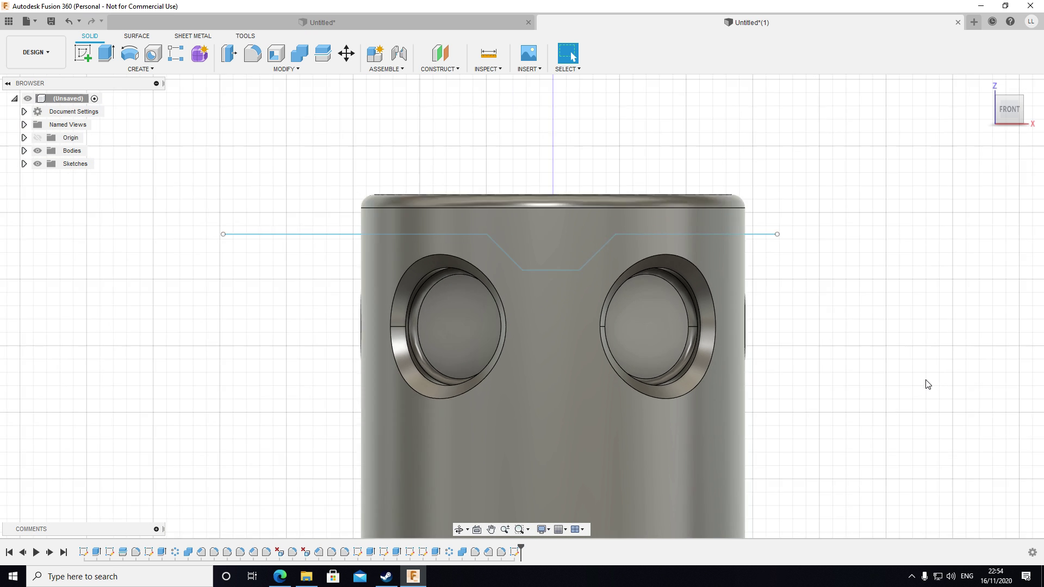
pyautogui.moveTo(921, 361); pyautogui.dragTo(761, 293, button='middle')
pyautogui.press('m')
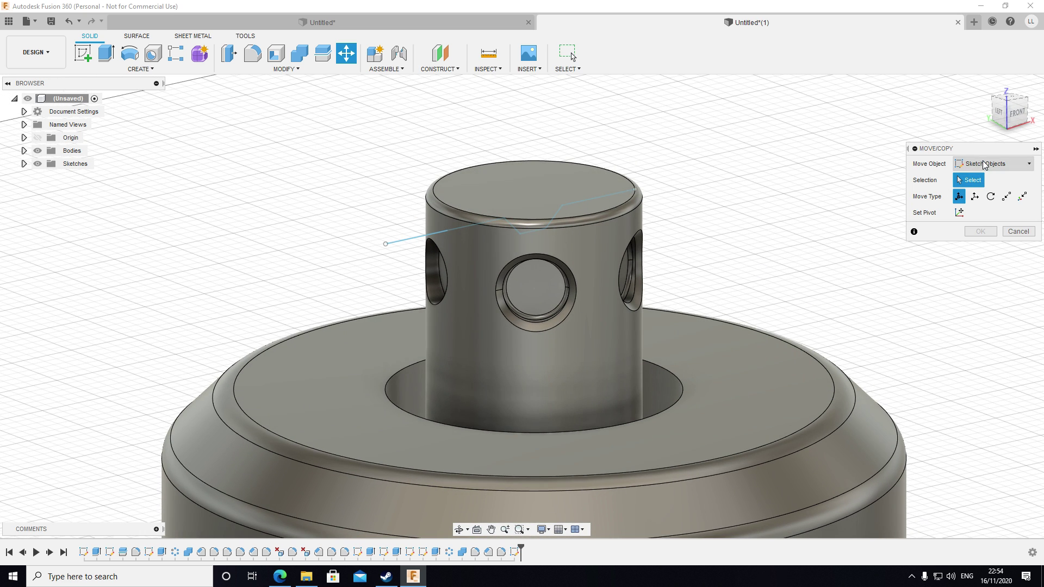
pyautogui.moveTo(260, 142)
pyautogui.mouseDown()
pyautogui.moveTo(681, 221)
pyautogui.moveTo(842, 339)
pyautogui.mouseUp()
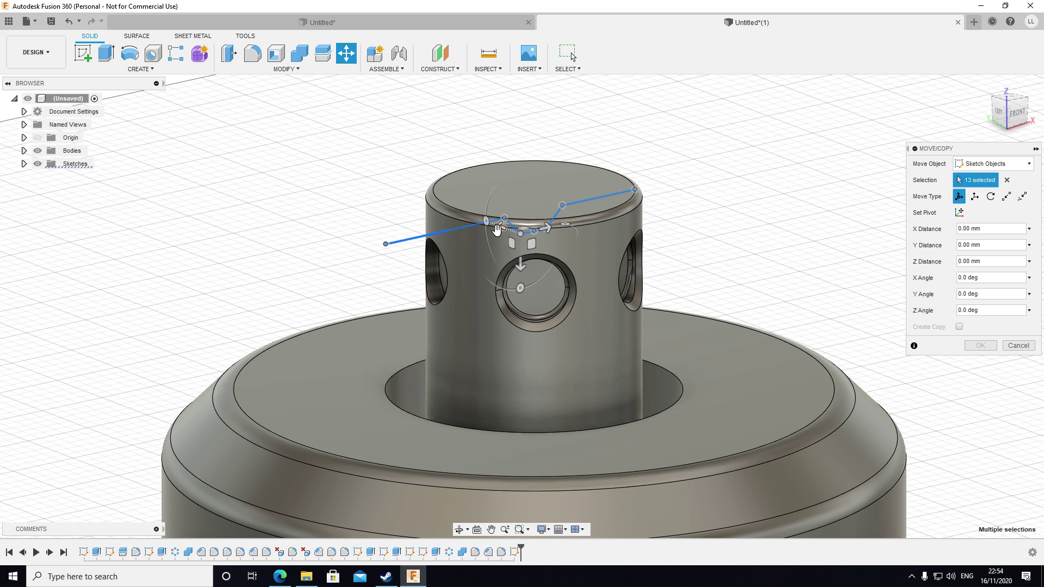
pyautogui.moveTo(481, 240); pyautogui.dragTo(616, 291)
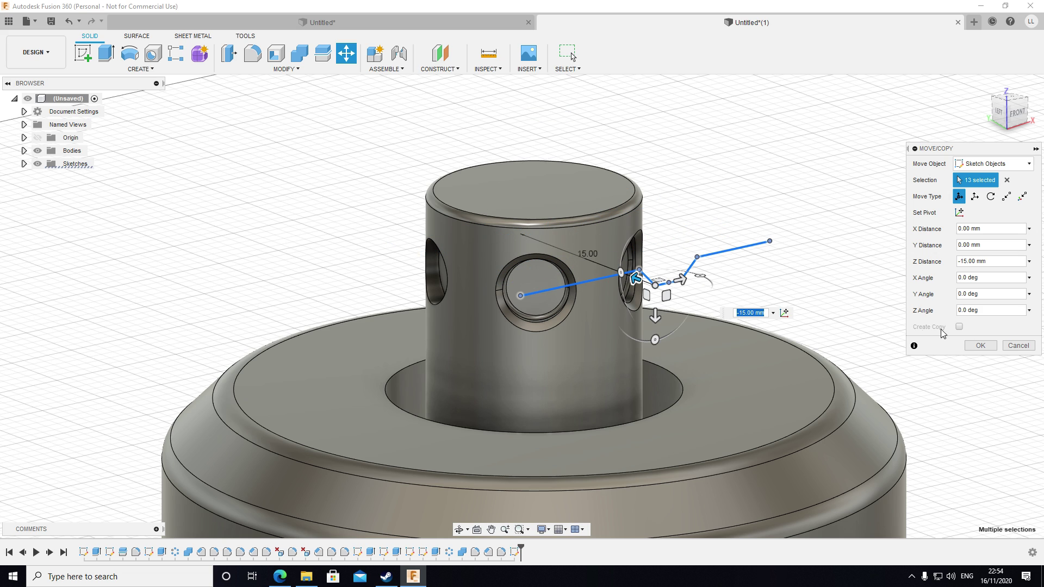
pyautogui.click(980, 346)
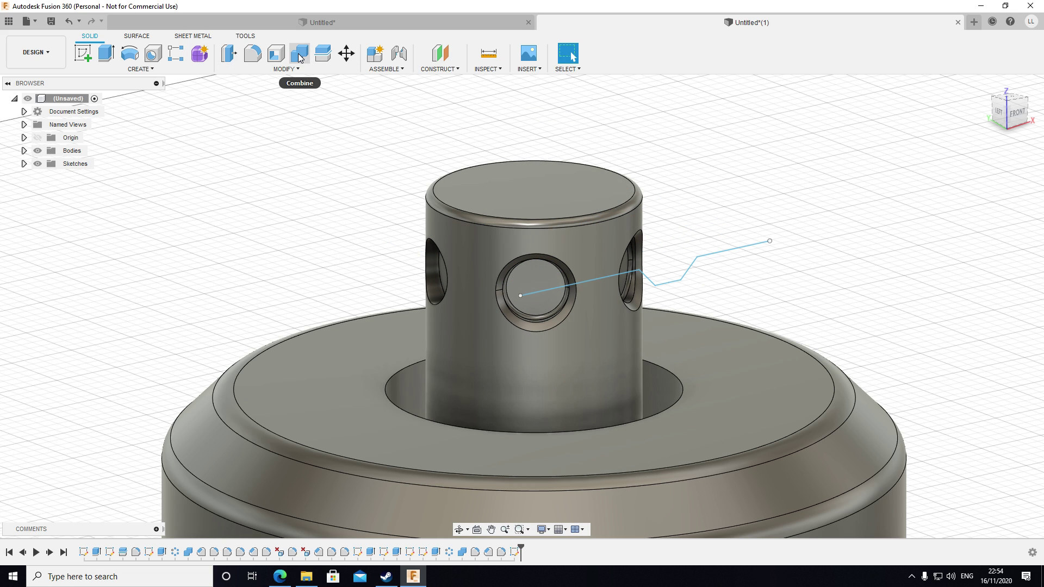
# Step: Split the cylindrical body with the notched profile as splitting tool, extended through the pin above its recesses
pyautogui.click(322, 52)
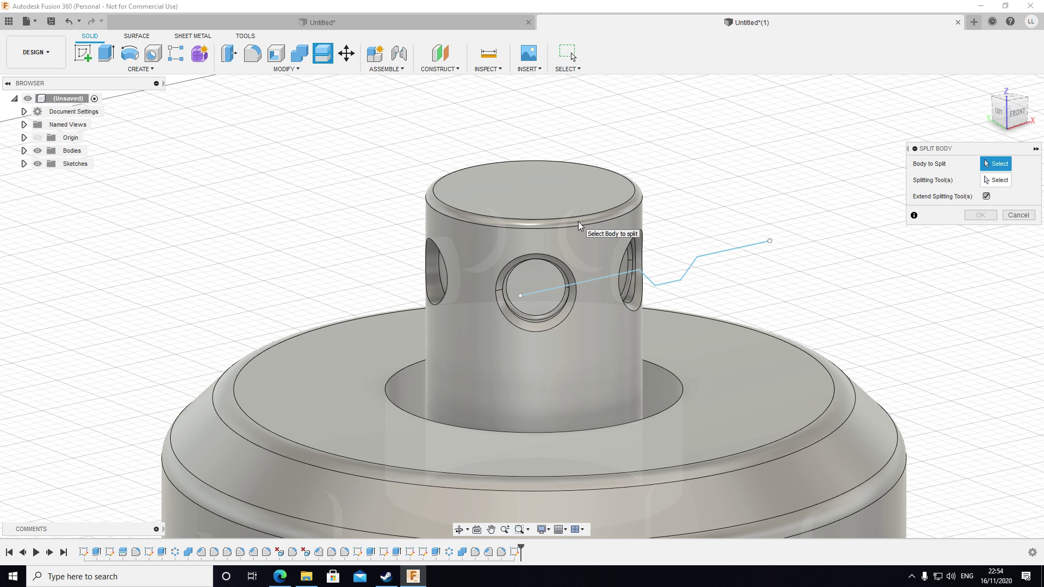
pyautogui.click(578, 226)
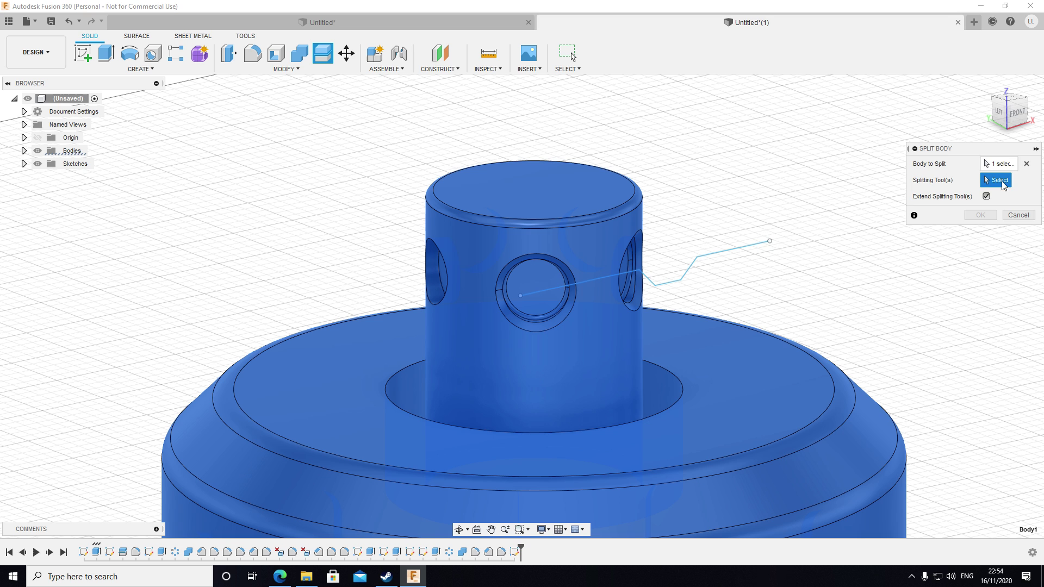
pyautogui.click(752, 248)
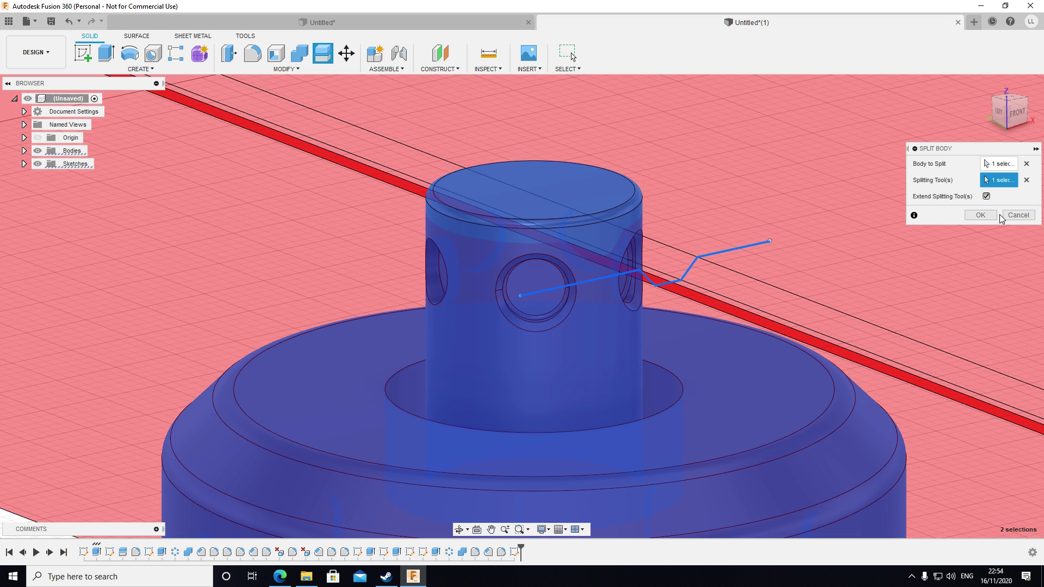
pyautogui.click(981, 215)
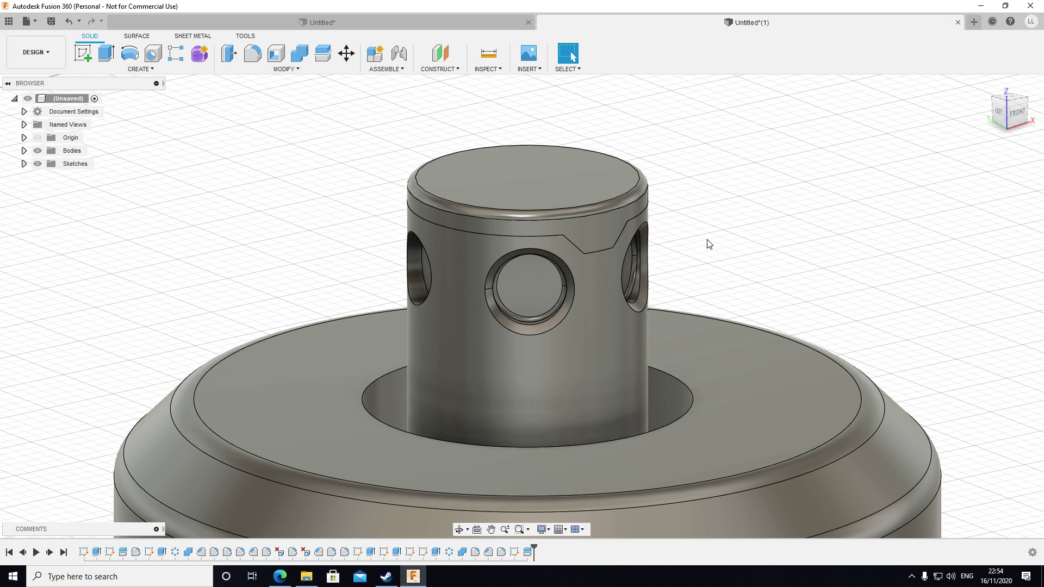
# Step: Apply the Paint - Metallic (Black) appearance to the pin's separated notched cap and finish the appearance editing
pyautogui.press('a')
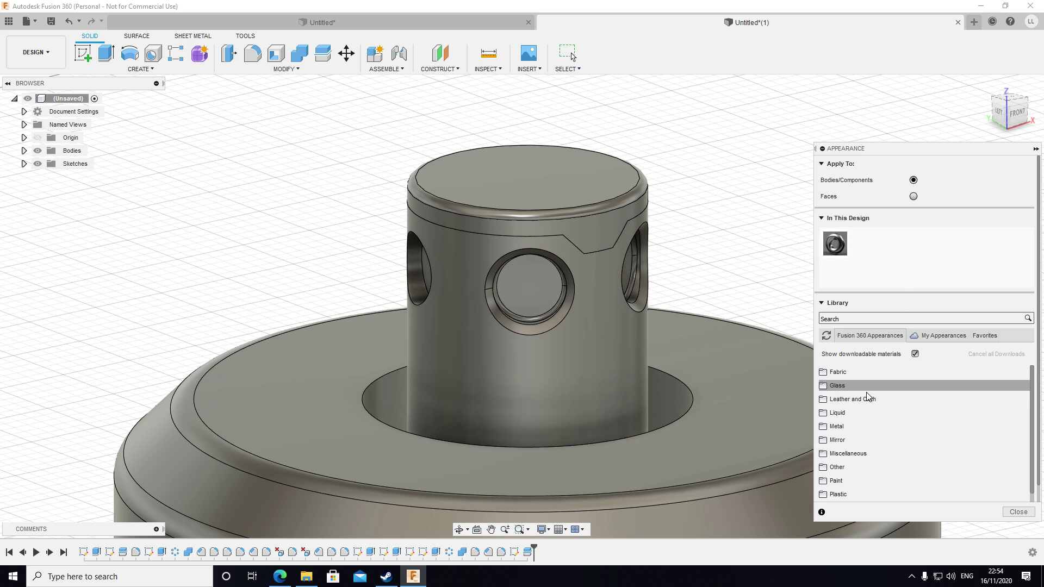
pyautogui.scroll(-1, 871, 397)
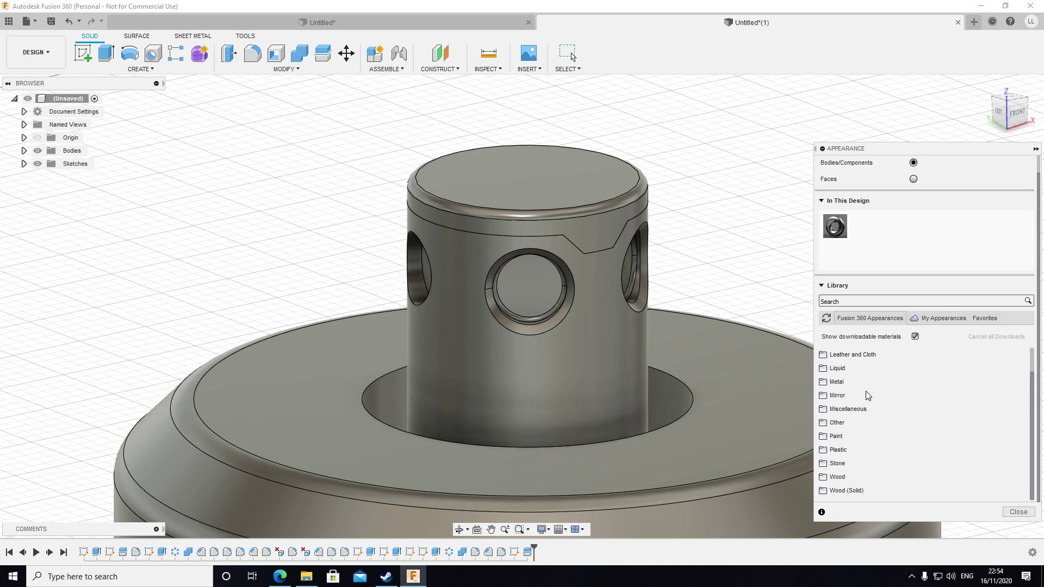
pyautogui.click(838, 436)
pyautogui.scroll(-4, 848, 435)
pyautogui.click(846, 412)
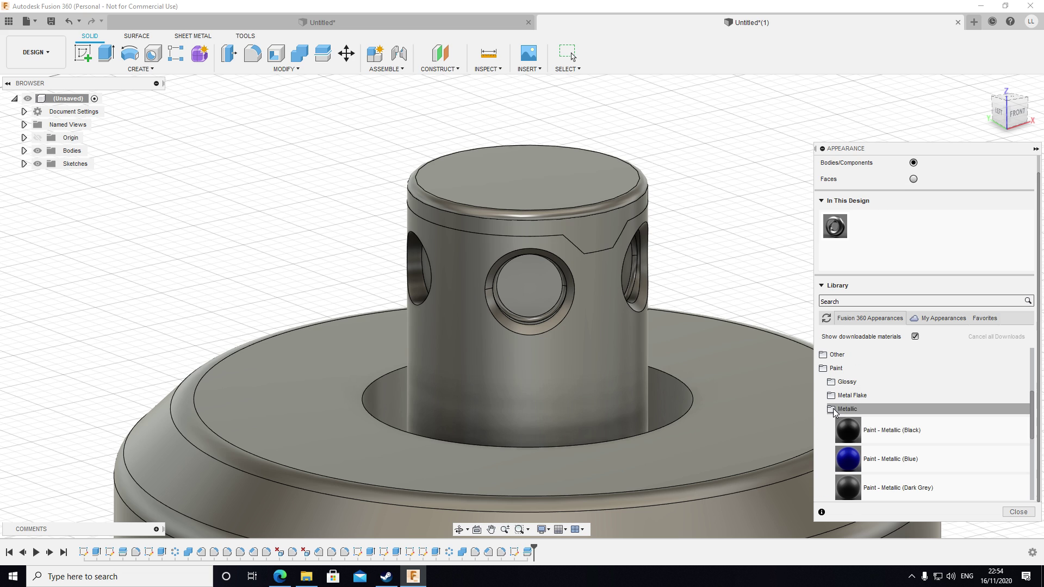
pyautogui.moveTo(856, 430); pyautogui.dragTo(593, 216)
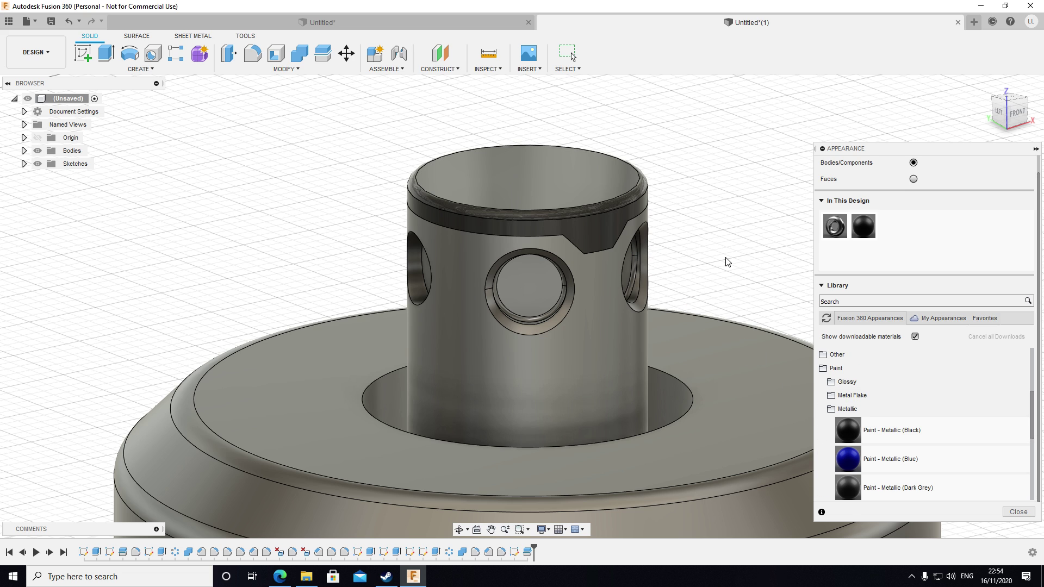
pyautogui.scroll(-8, 728, 272)
pyautogui.keyDown('shift'); pyautogui.moveTo(722, 318); pyautogui.dragTo(752, 332, button='middle'); pyautogui.keyUp('shift')
pyautogui.scroll(-5, 752, 332)
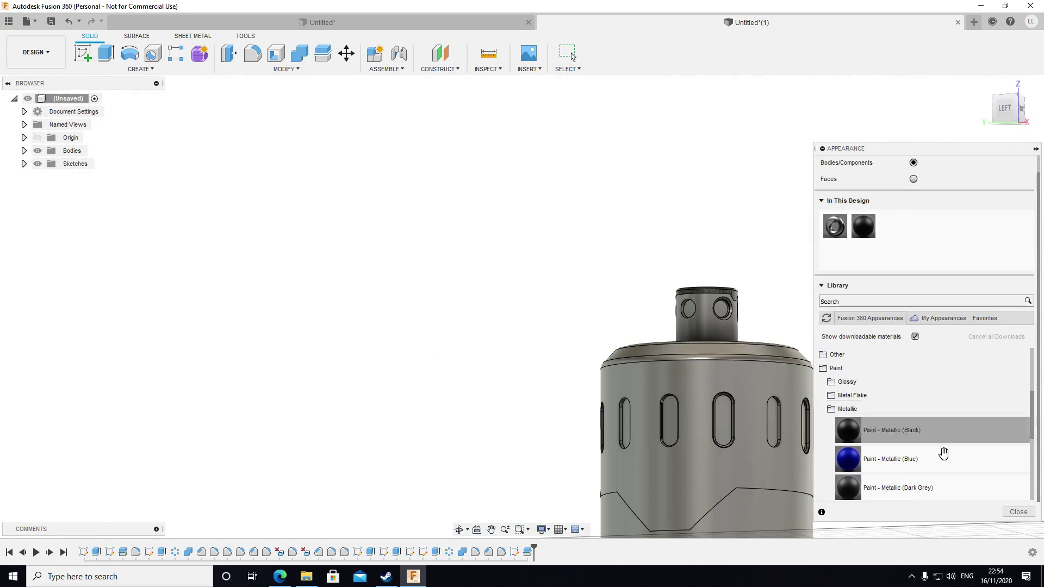
pyautogui.click(1018, 512)
# Step: Examine the whole cylindrical part, including the slotted body and the pin with its black cap, from several angles and distances
pyautogui.scroll(-1, 838, 416)
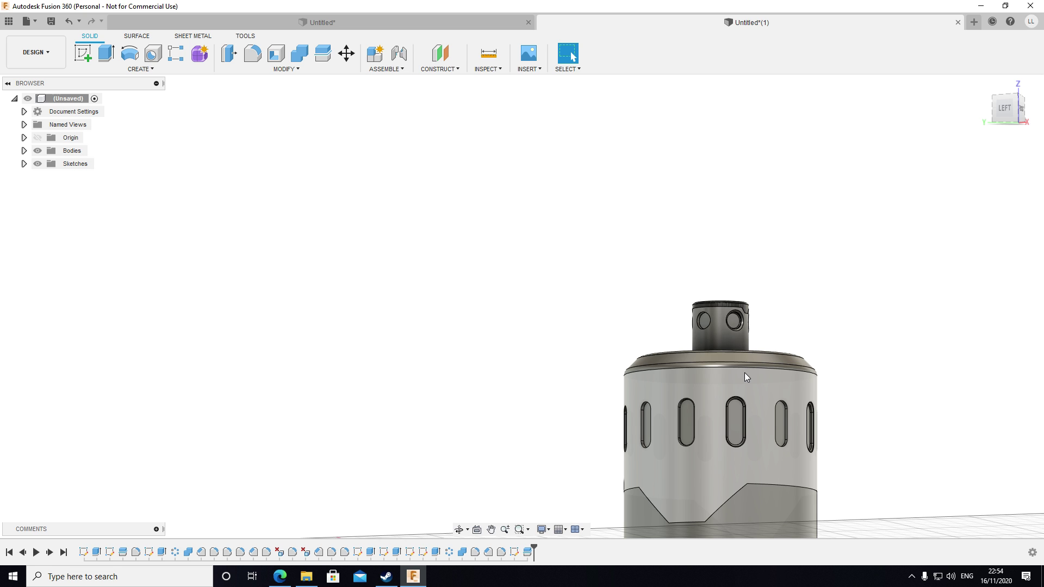
pyautogui.moveTo(797, 332); pyautogui.dragTo(723, 353, button='middle')
pyautogui.scroll(5, 740, 478)
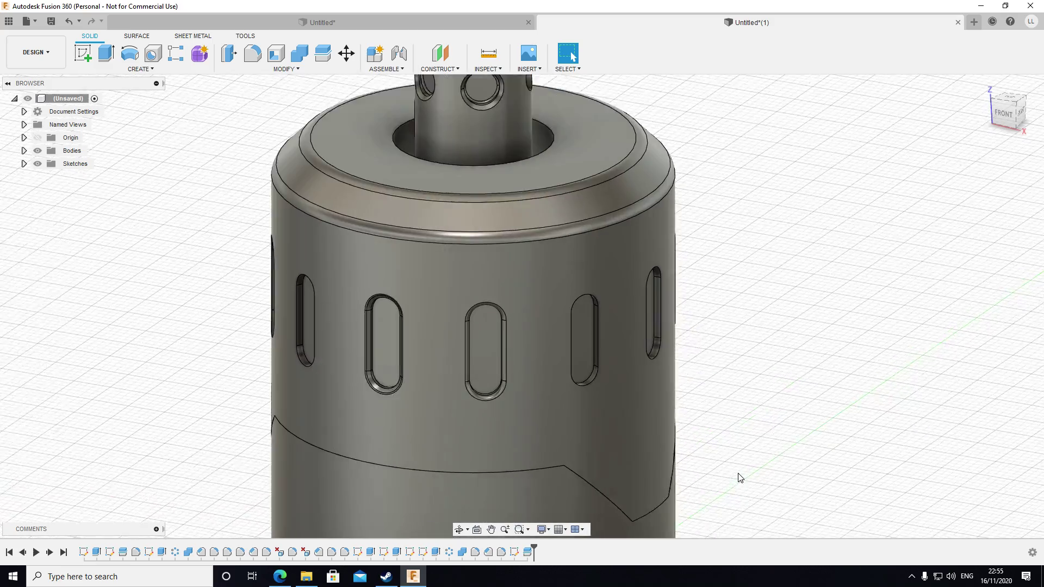
pyautogui.scroll(-5, 740, 478)
pyautogui.moveTo(734, 475); pyautogui.dragTo(594, 392, button='middle')
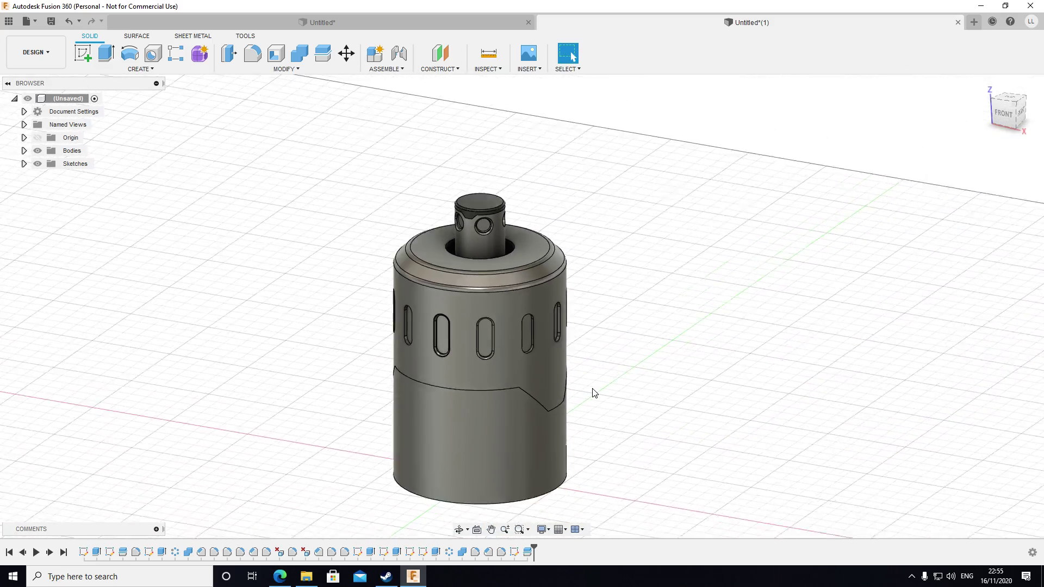
pyautogui.scroll(2, 594, 393)
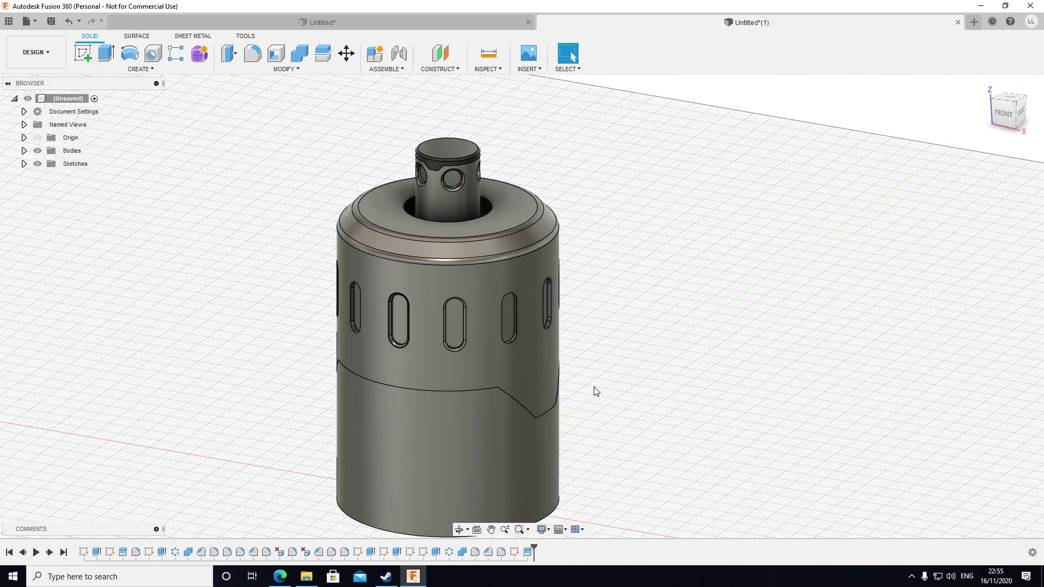